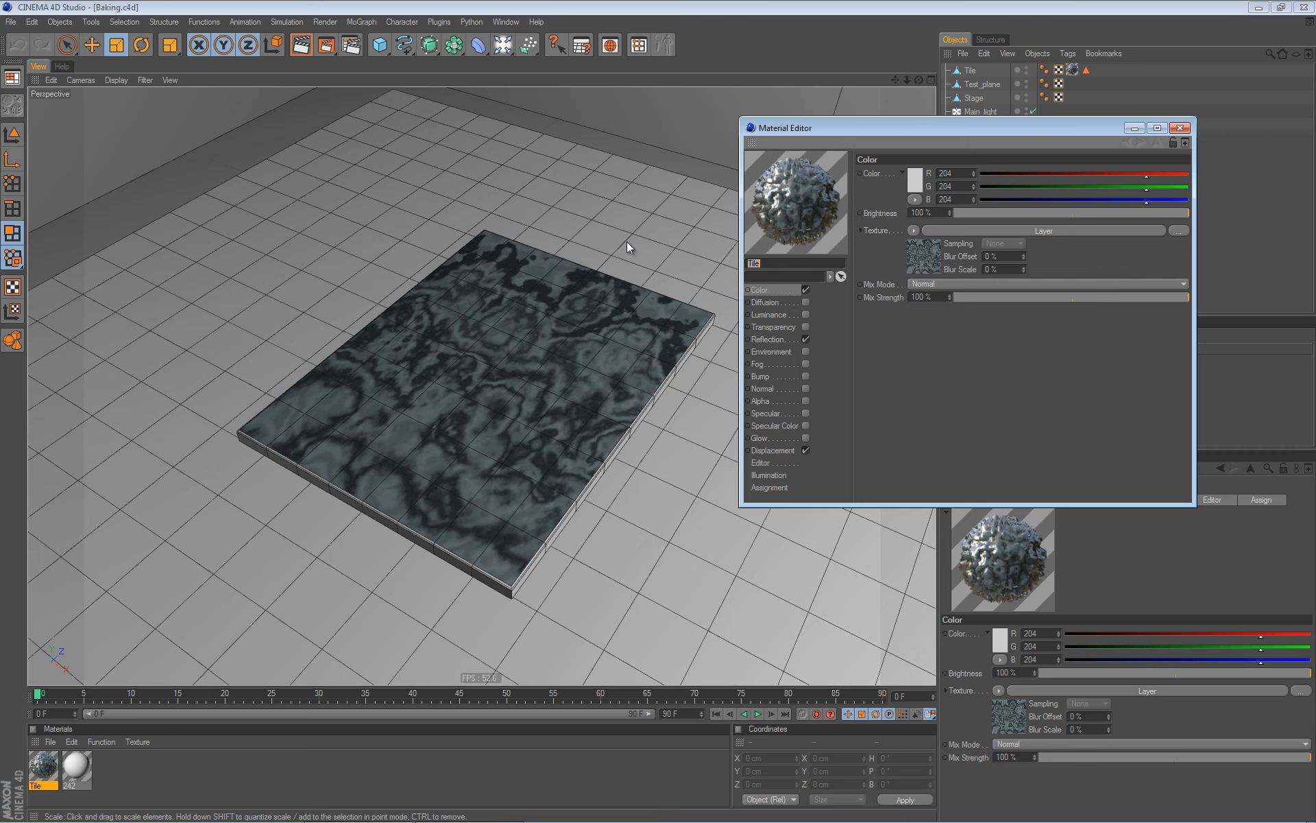
# Review the Layer shader used as the colour texture of the Tile material, then close the material settings.
pyautogui.click(923, 260)
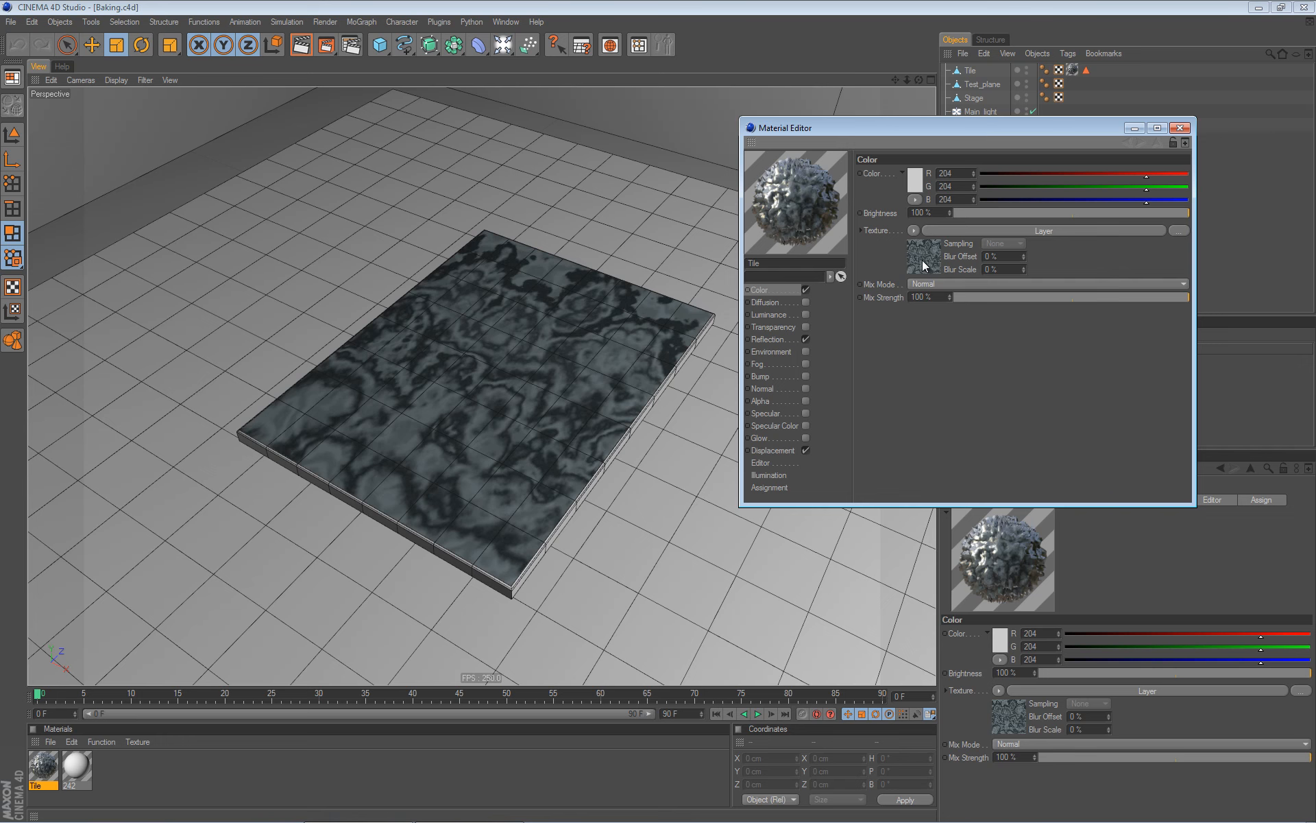
pyautogui.moveTo(1014, 122); pyautogui.dragTo(1015, 110)
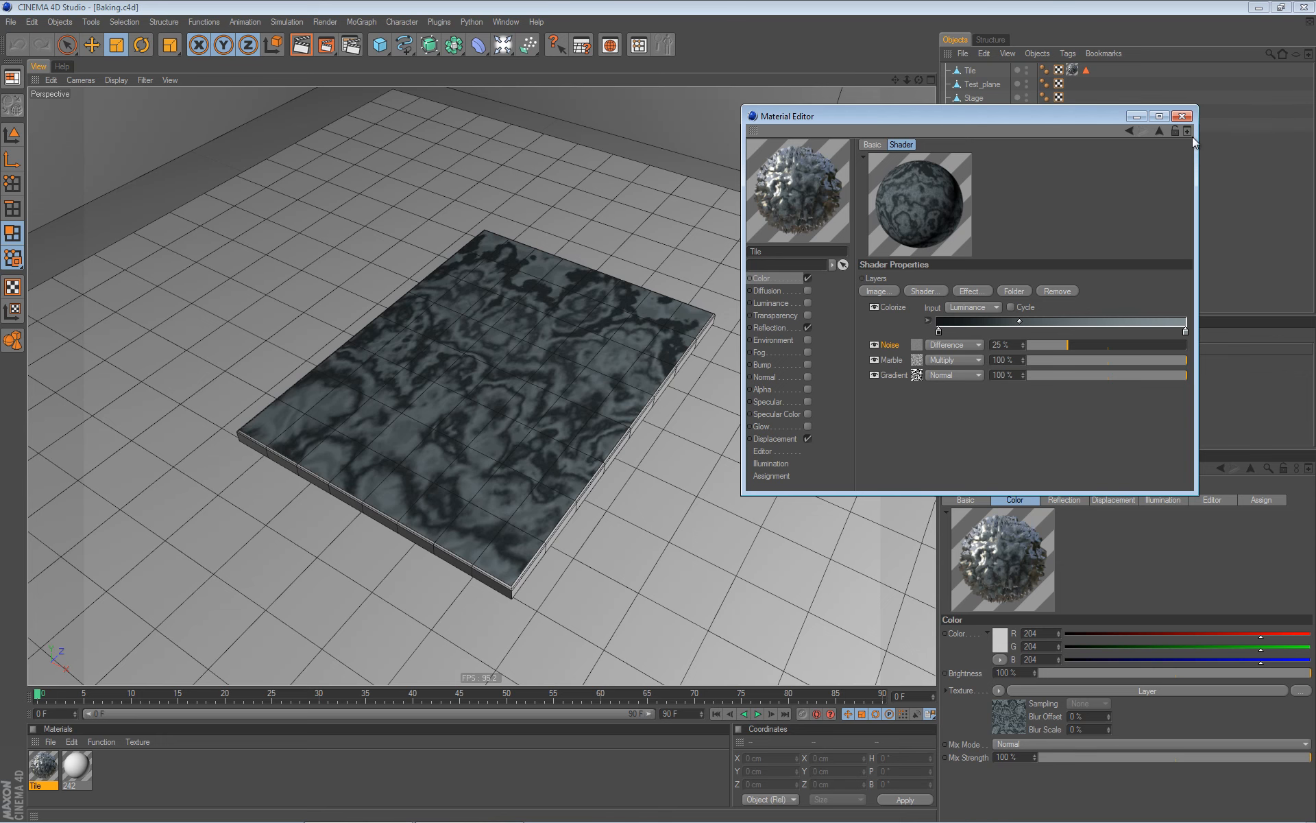
pyautogui.click(1180, 116)
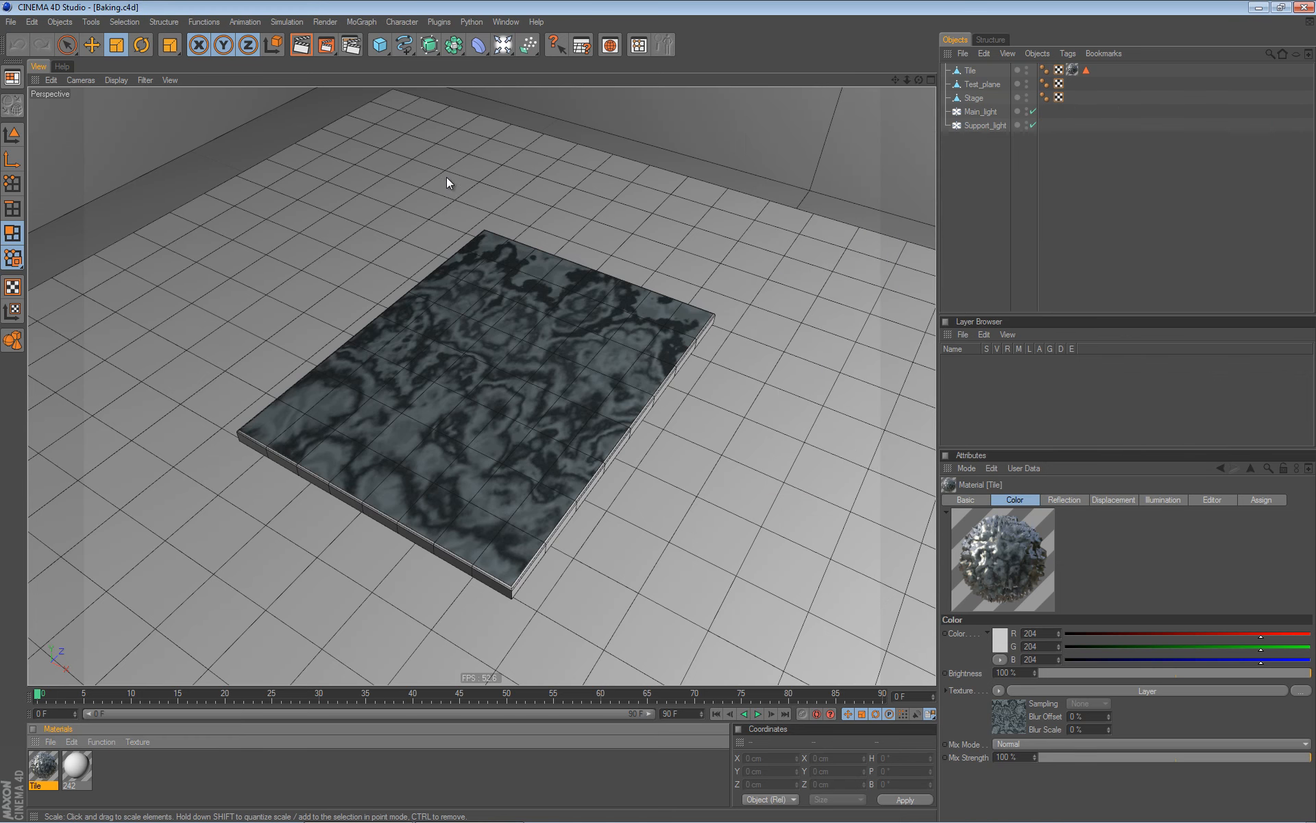
pyautogui.doubleClick(43, 766)
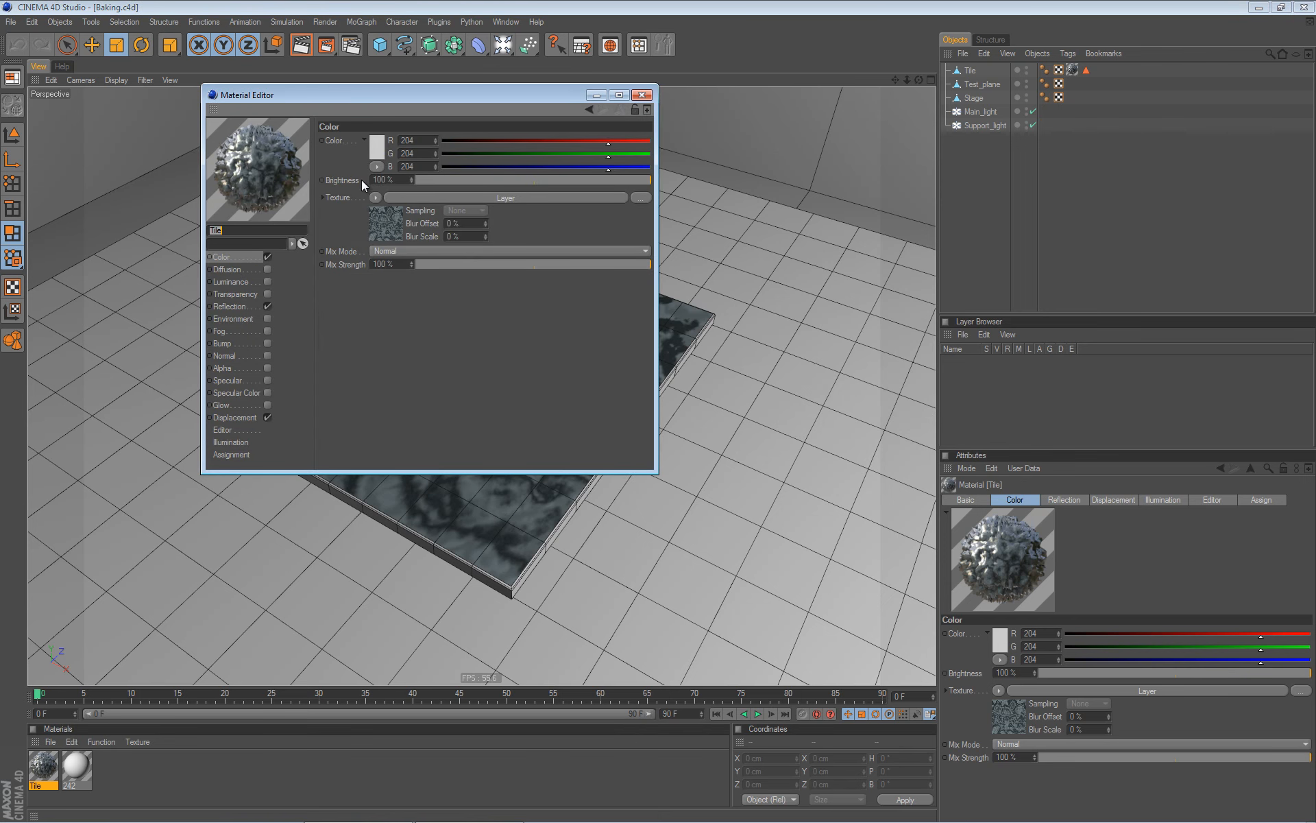
pyautogui.click(643, 95)
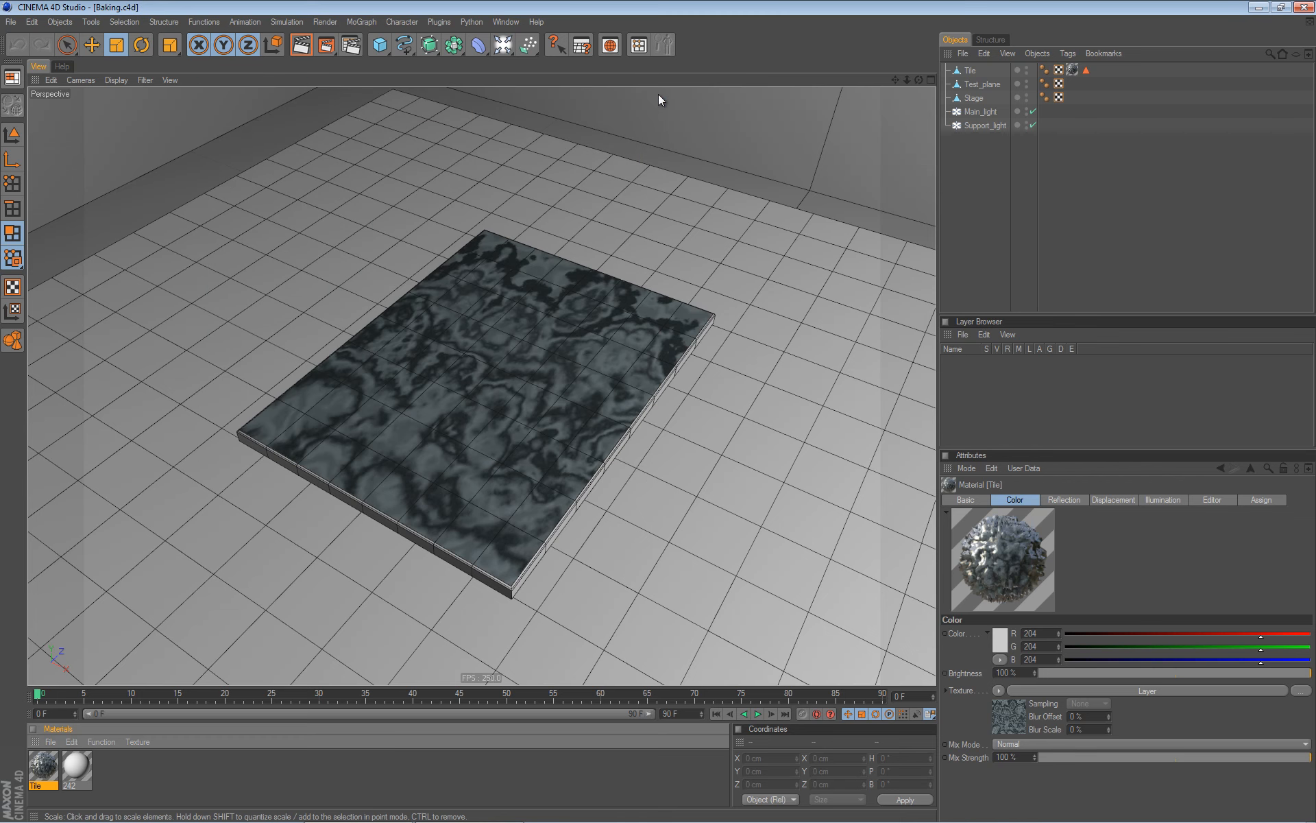
# Add a Bake Texture tag to the Tile object with D:\WORKSPACE\AR3_vol.2\Baked\Tile as its output file name.
pyautogui.click(970, 70)
pyautogui.click(12, 134)
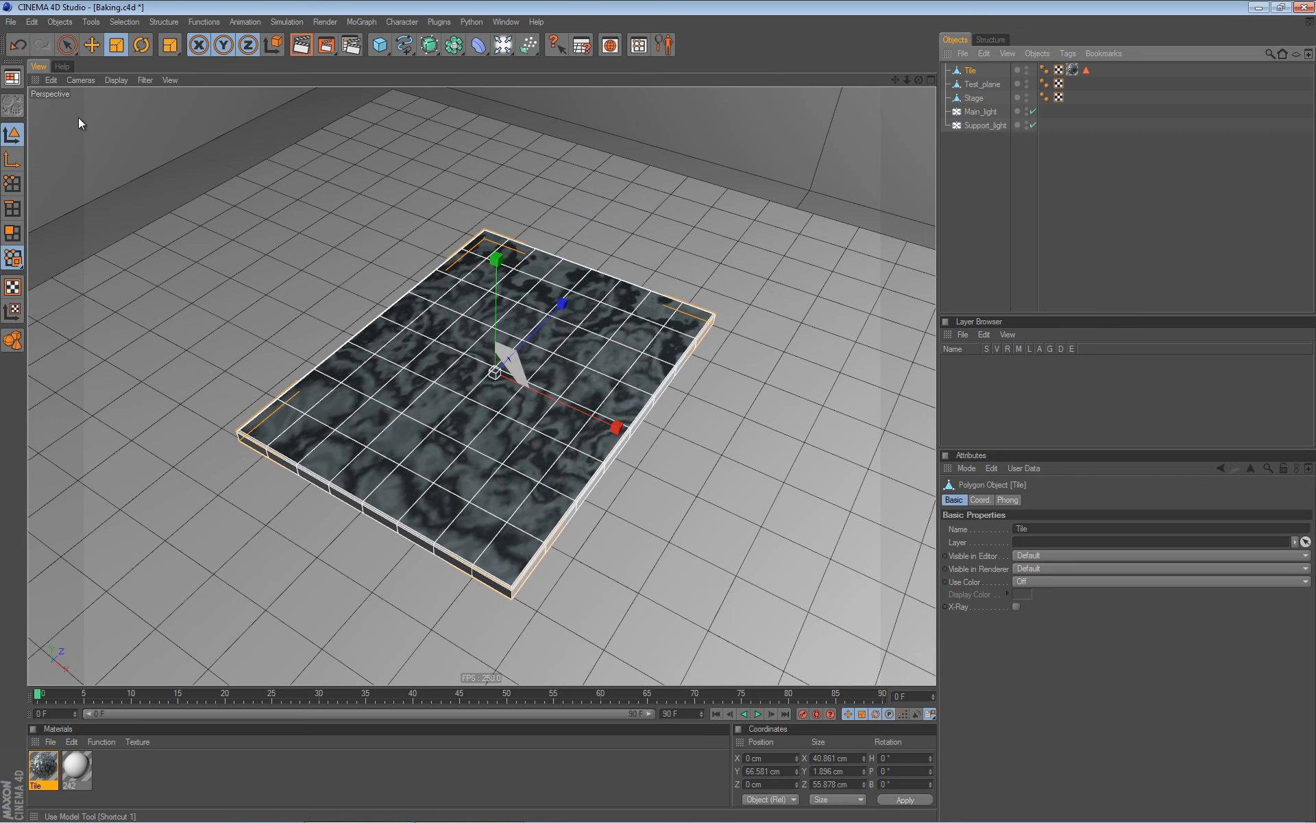
pyautogui.click(324, 21)
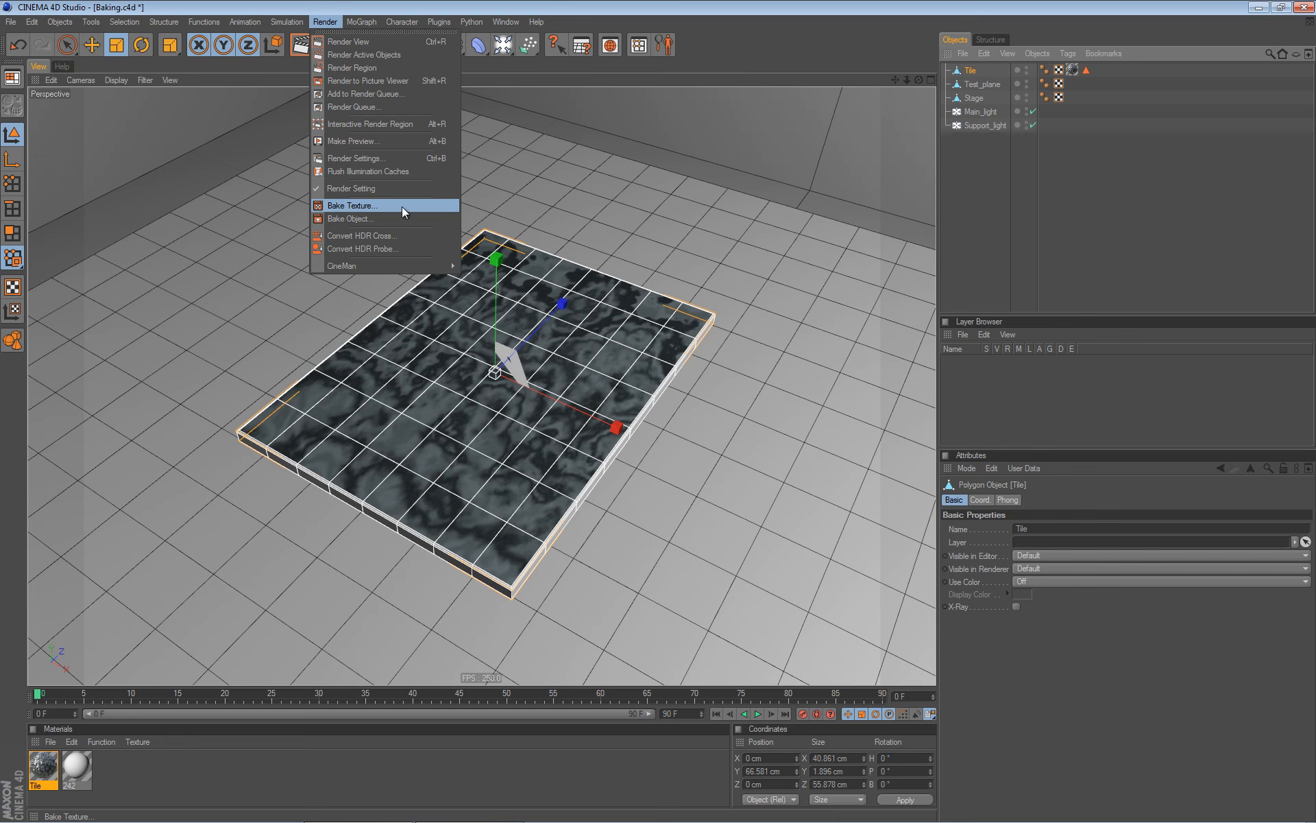
pyautogui.click(382, 206)
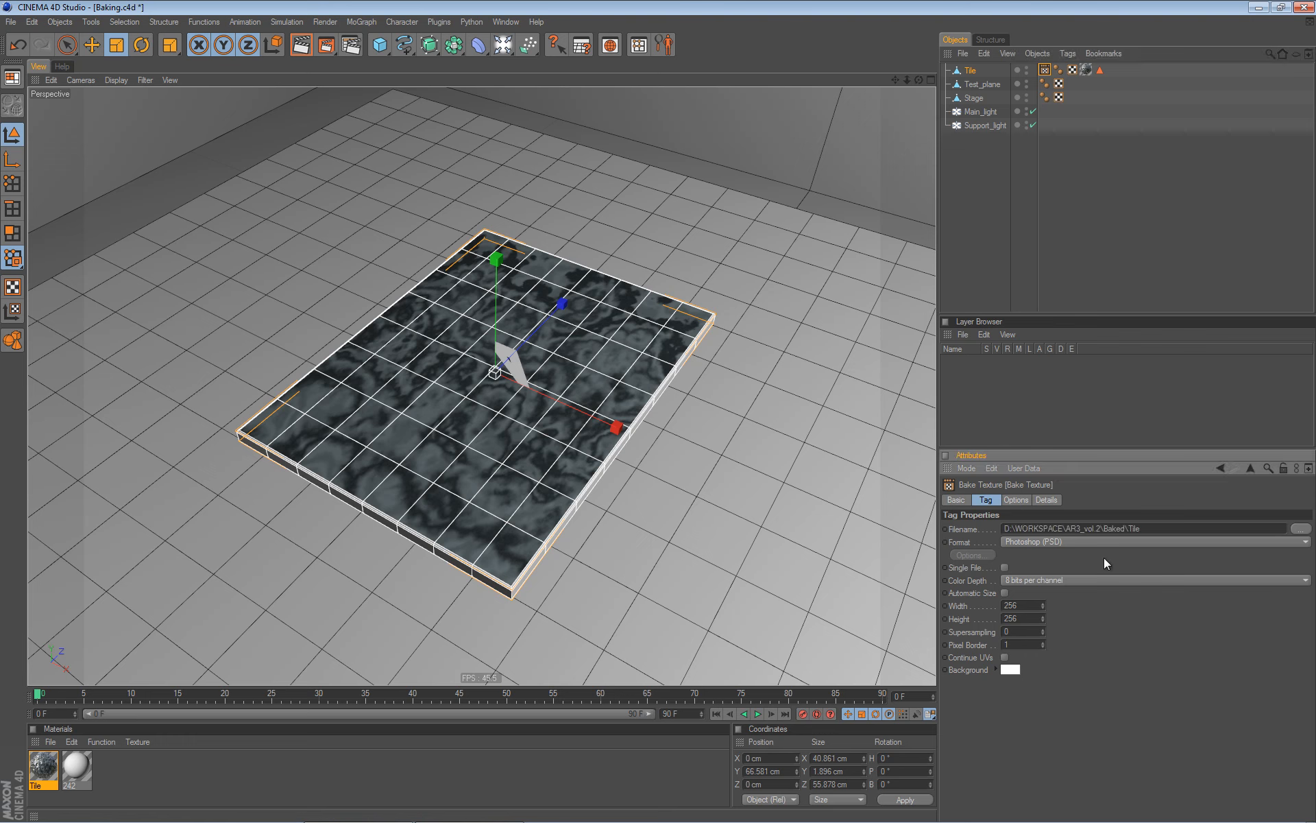
# Set the bake output to TIFF (PSD Layers) format at 1024 x 1024 with a supersampling of 1.
pyautogui.click(1306, 542)
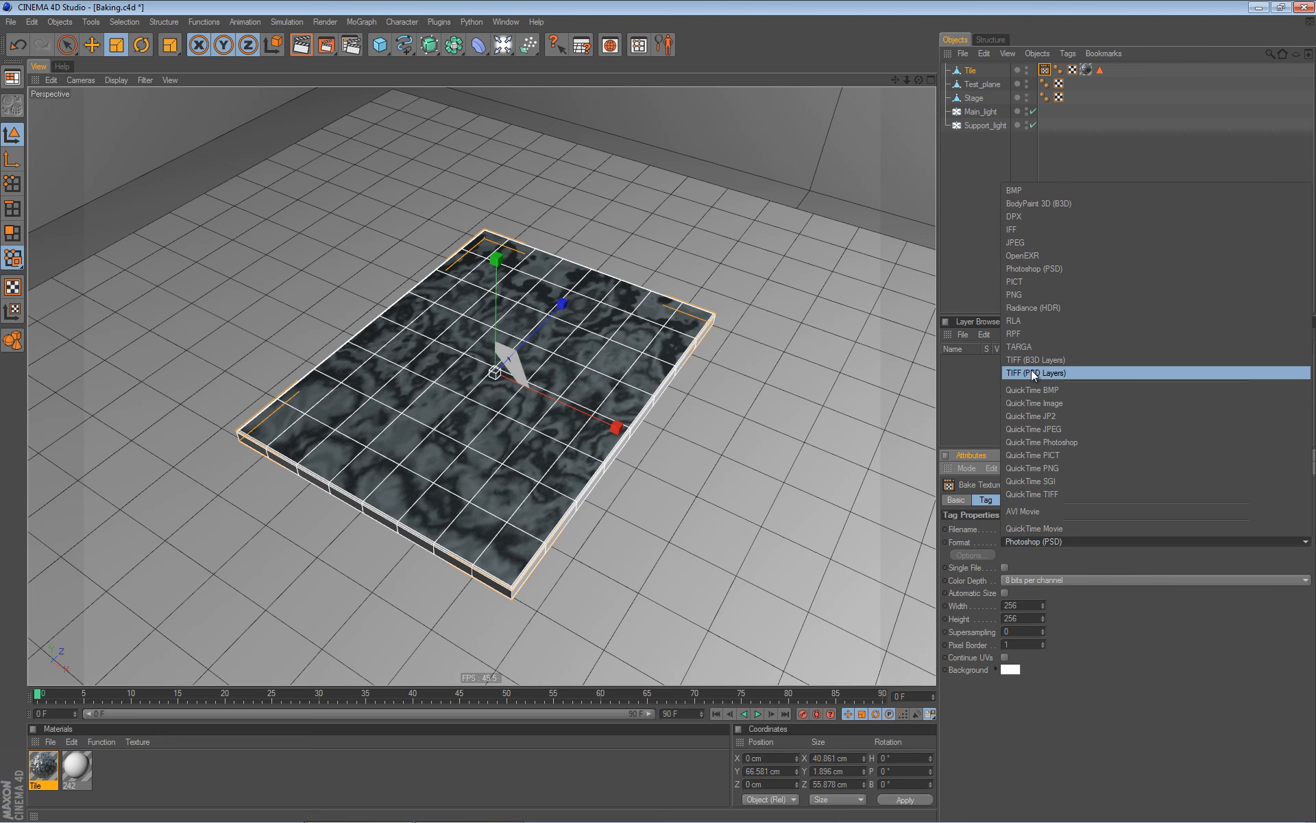
pyautogui.click(1075, 373)
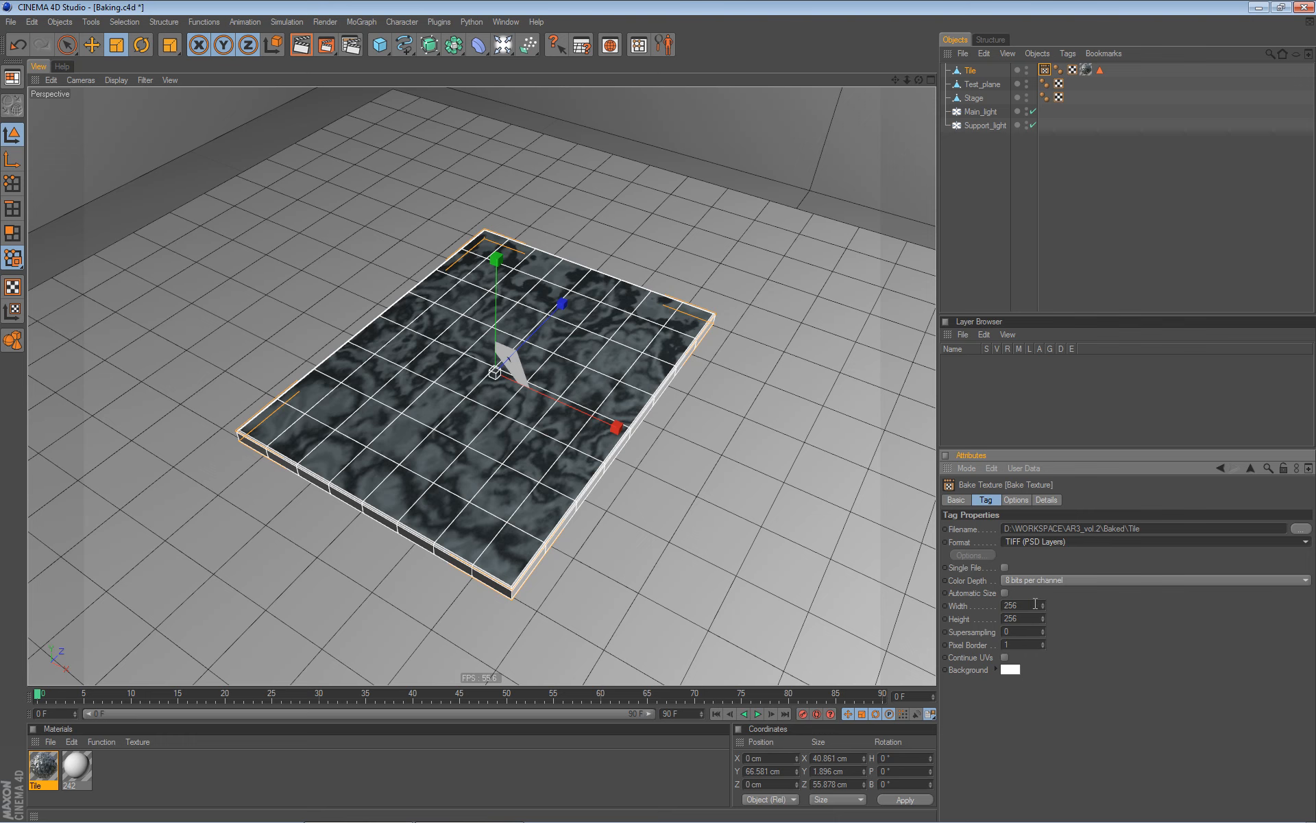
pyautogui.moveTo(1035, 604); pyautogui.dragTo(991, 602)
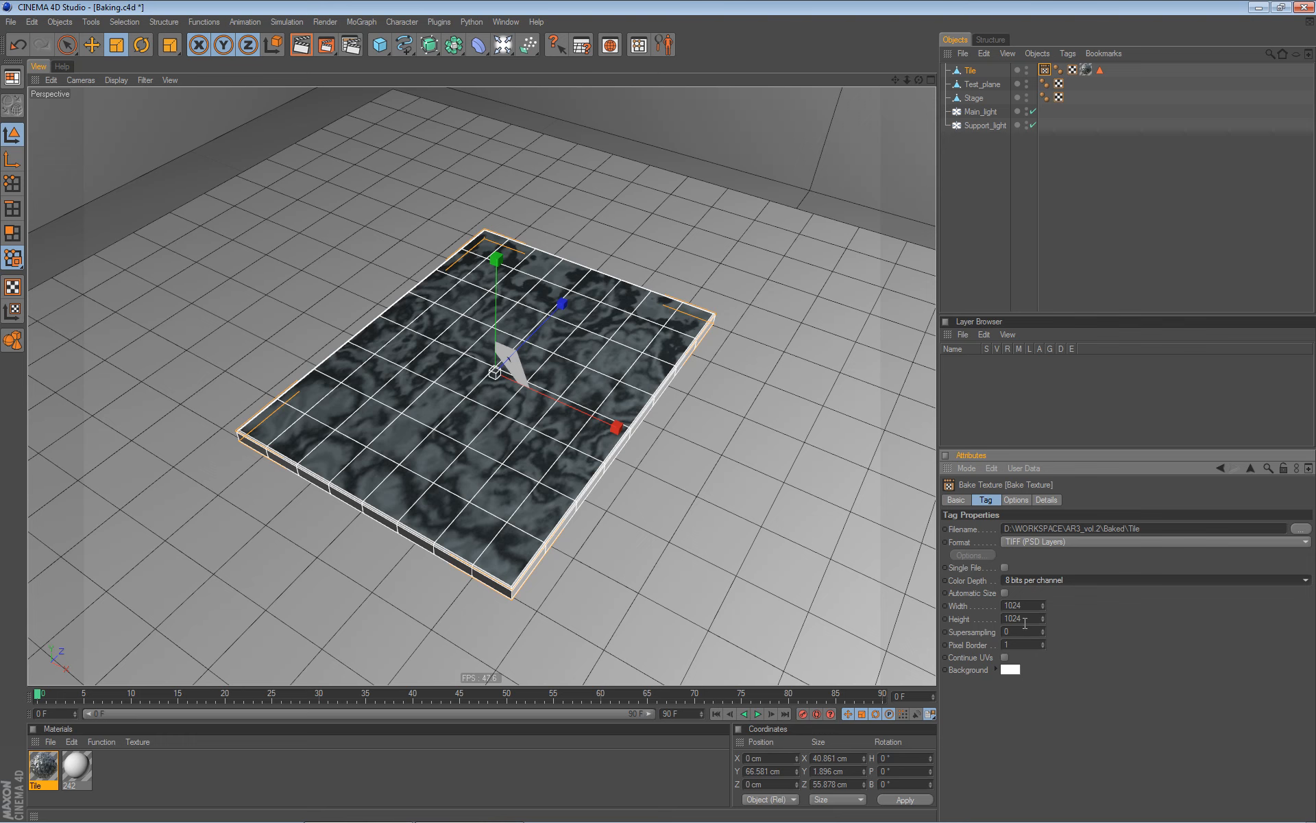
pyautogui.doubleClick(1025, 631)
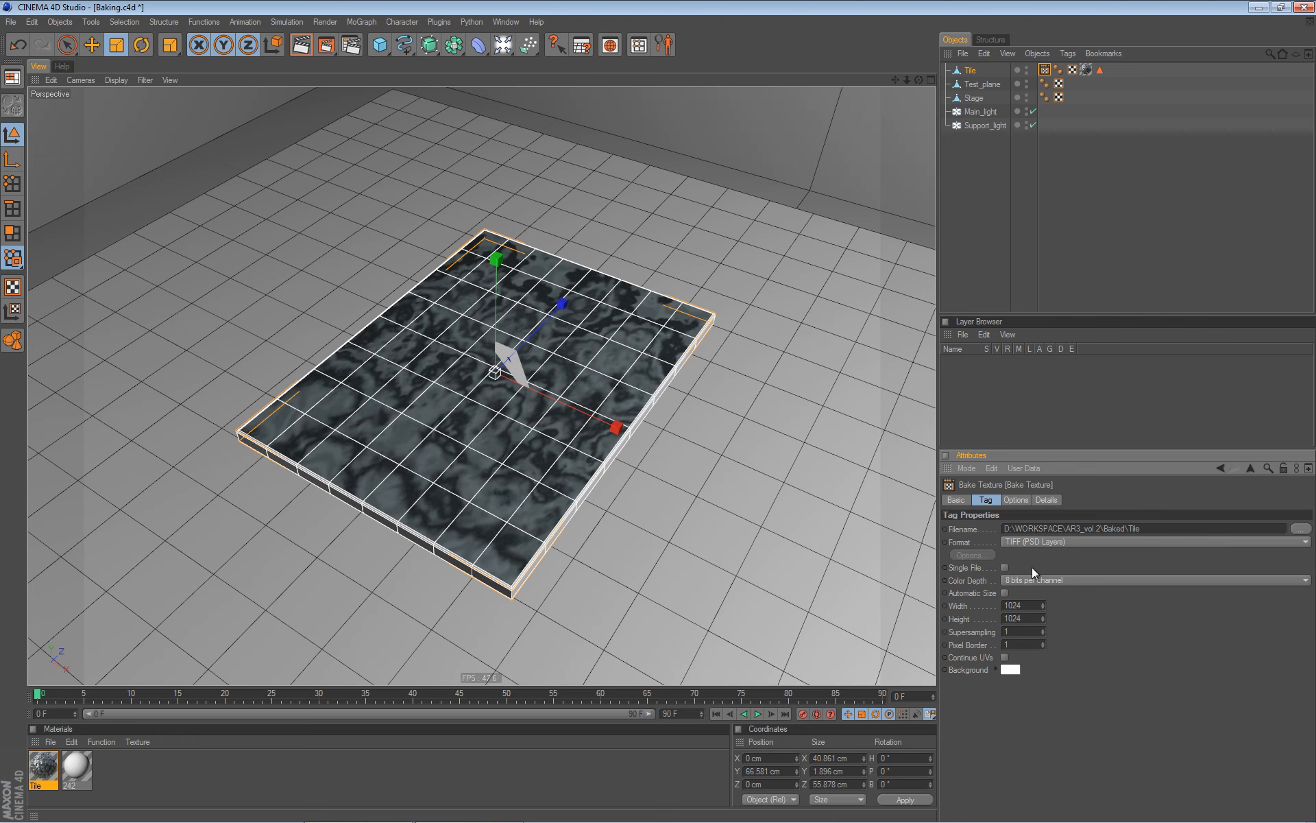
# Enable the Color channel for the Tile bake, preview it and bake the texture.
pyautogui.click(1020, 500)
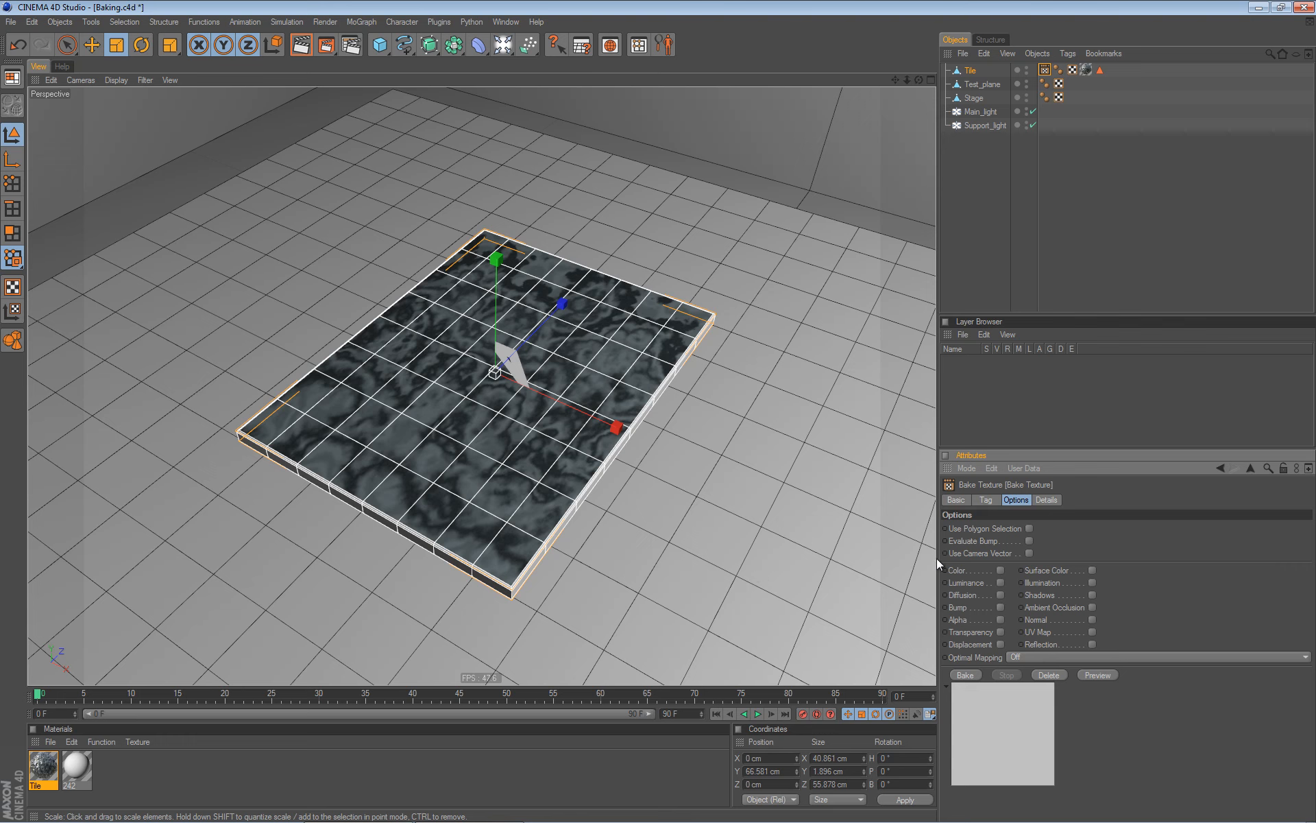
pyautogui.click(1001, 570)
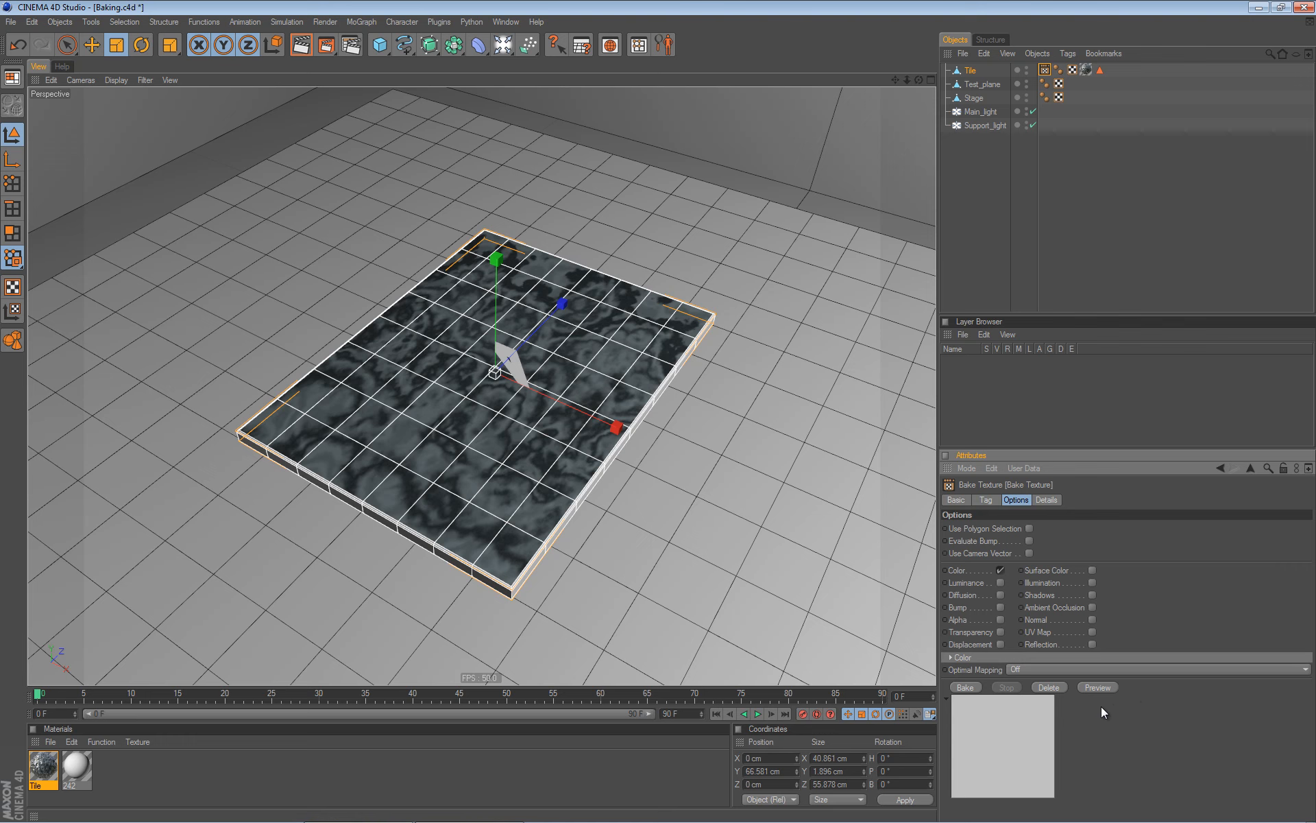
pyautogui.click(1105, 688)
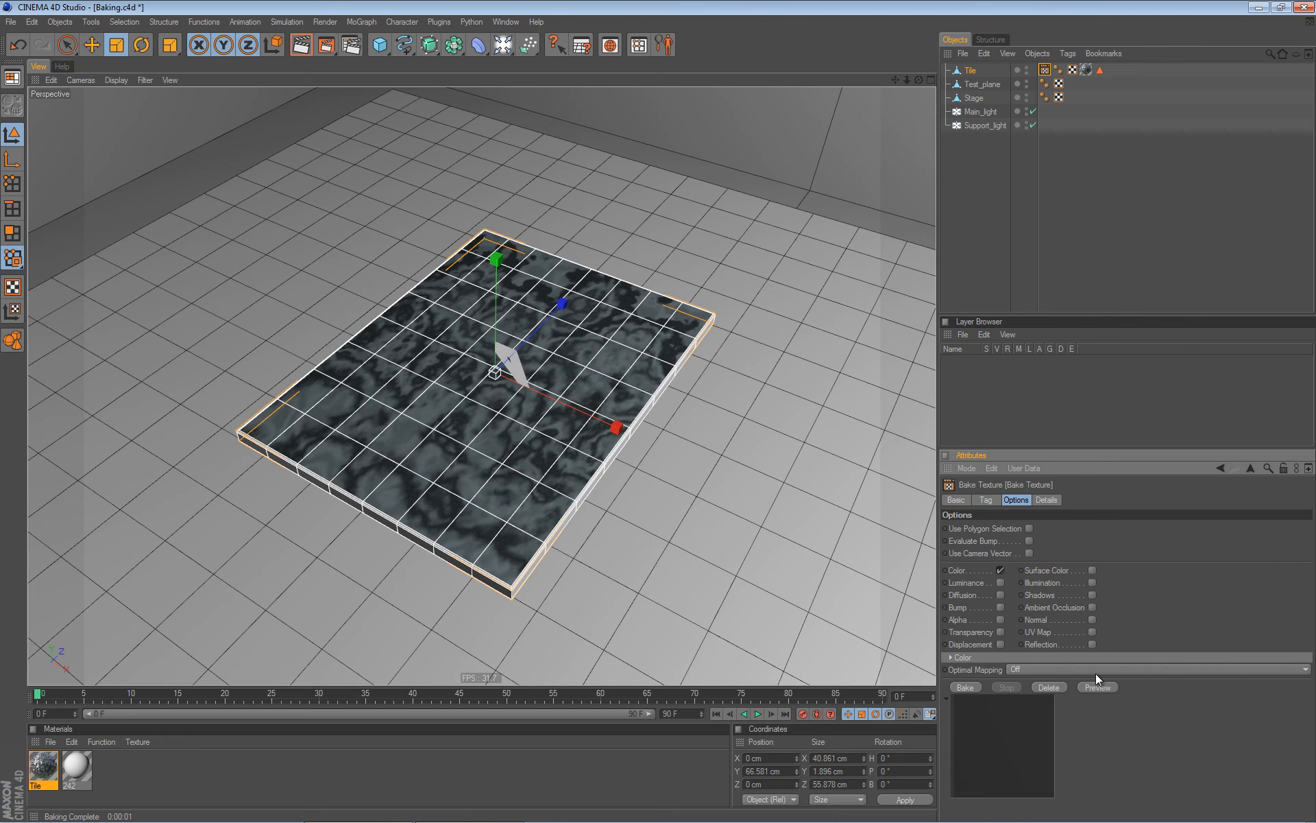
pyautogui.click(965, 687)
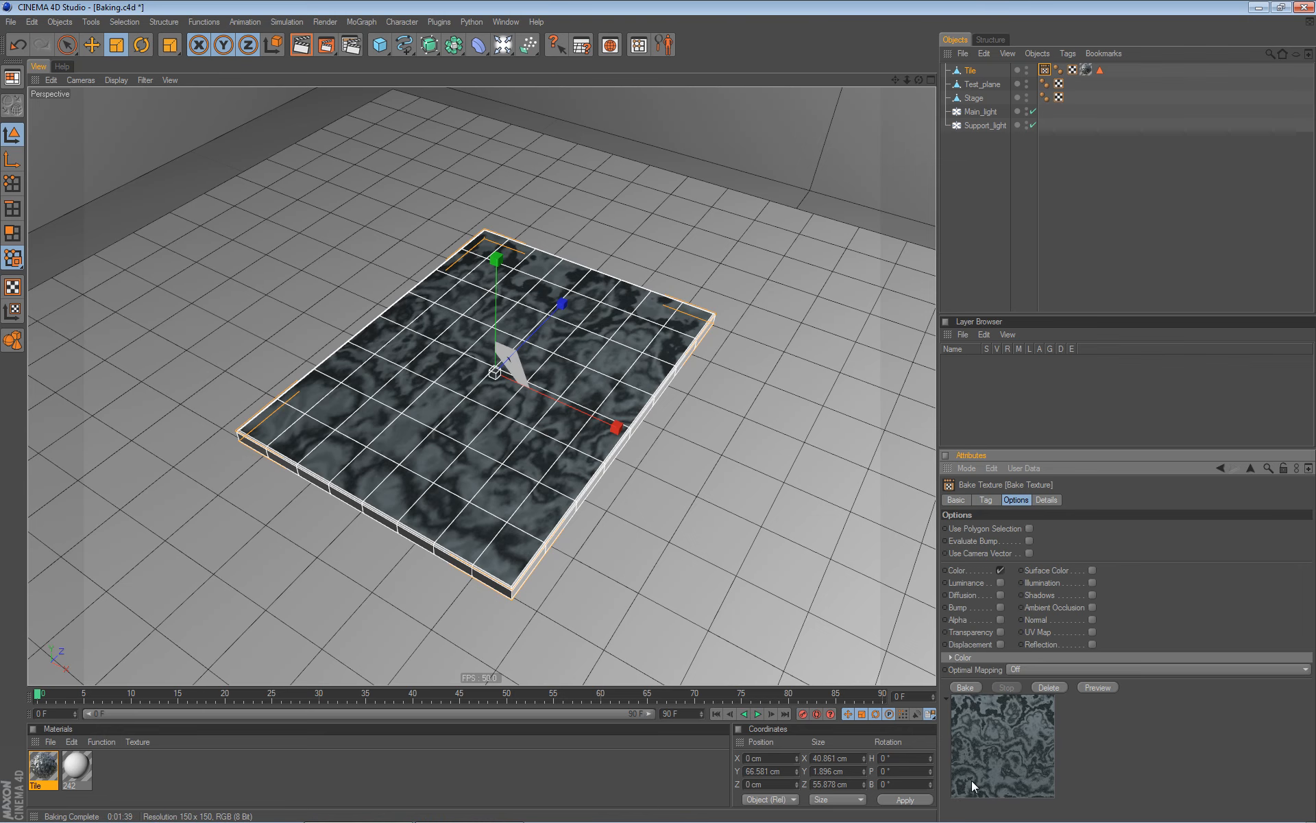
# Replace the Tile material's colour texture with the baked TileColor.tif, without copying the image to the document location.
pyautogui.doubleClick(55, 767)
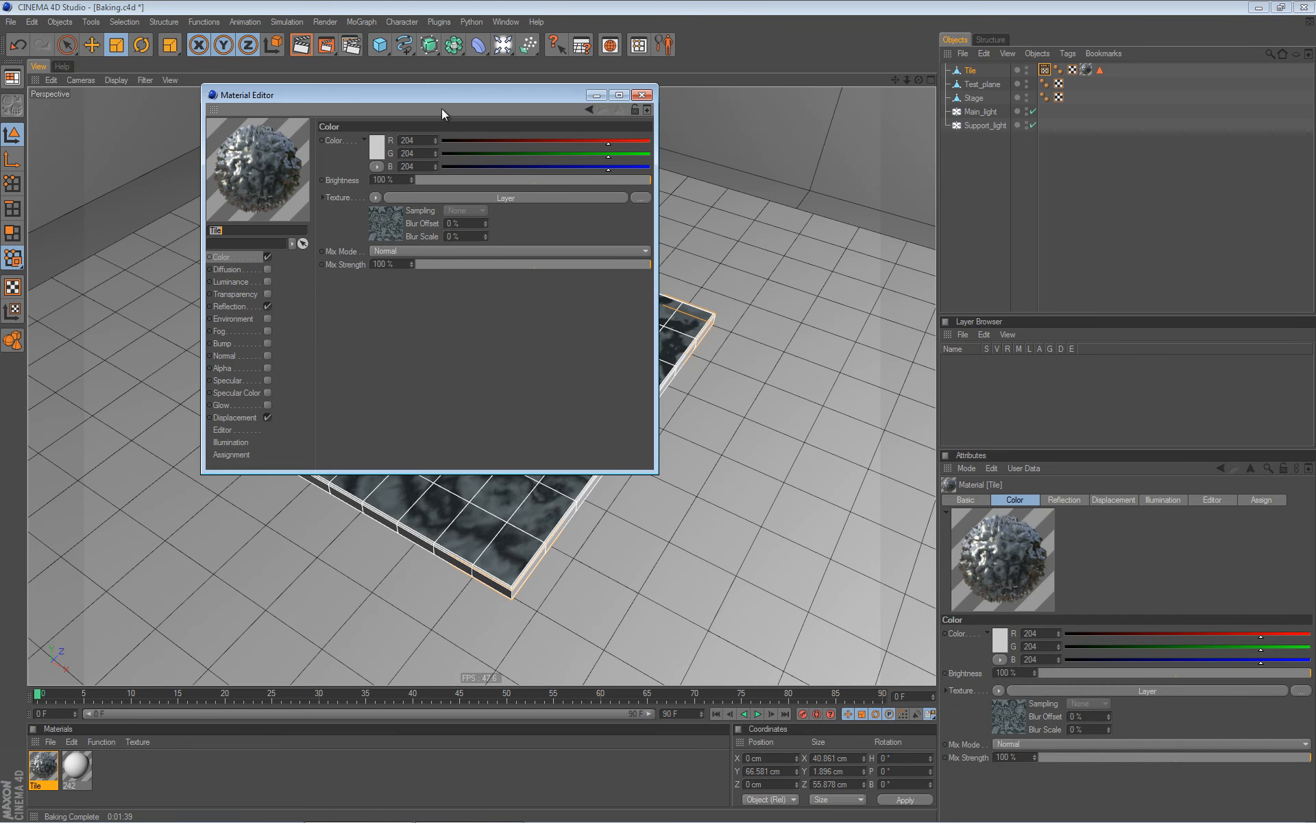
pyautogui.moveTo(461, 98); pyautogui.dragTo(1016, 301)
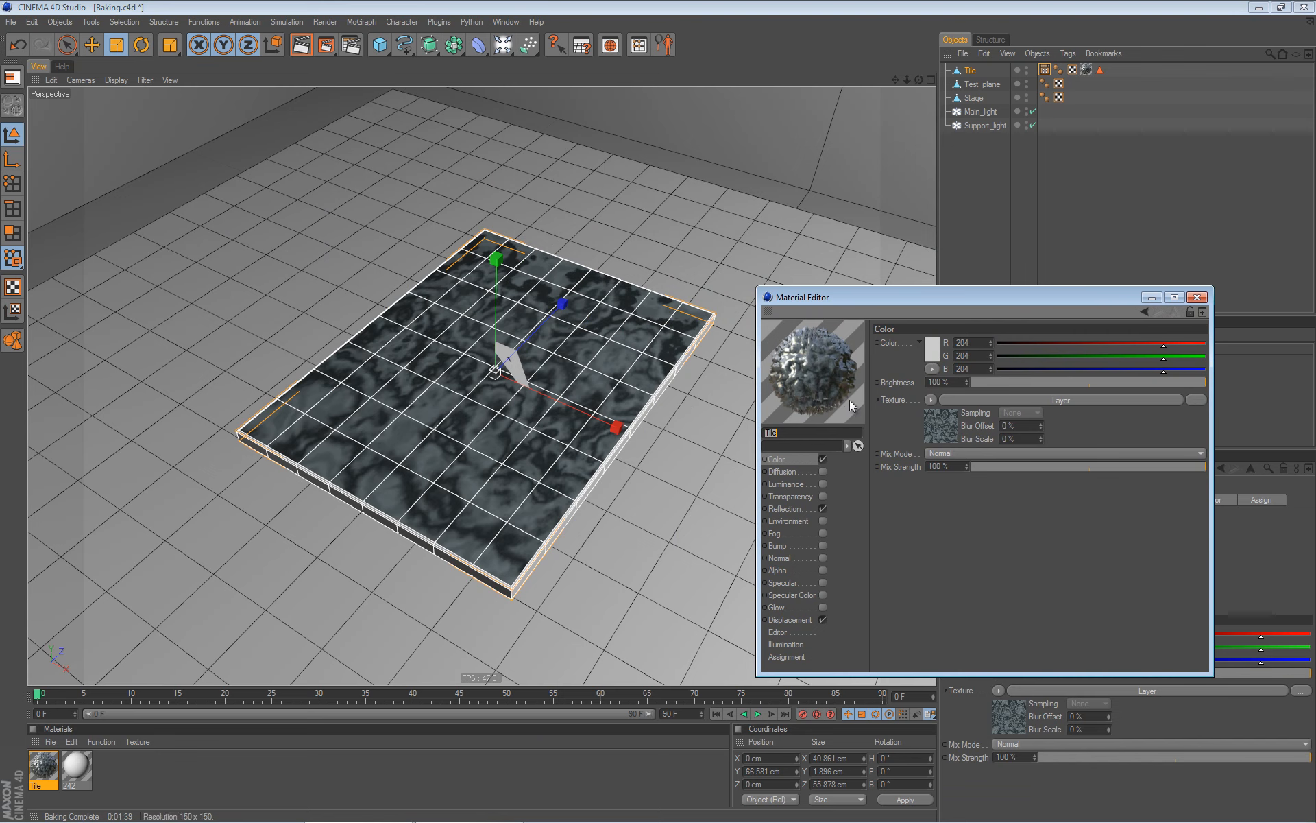
pyautogui.click(930, 400)
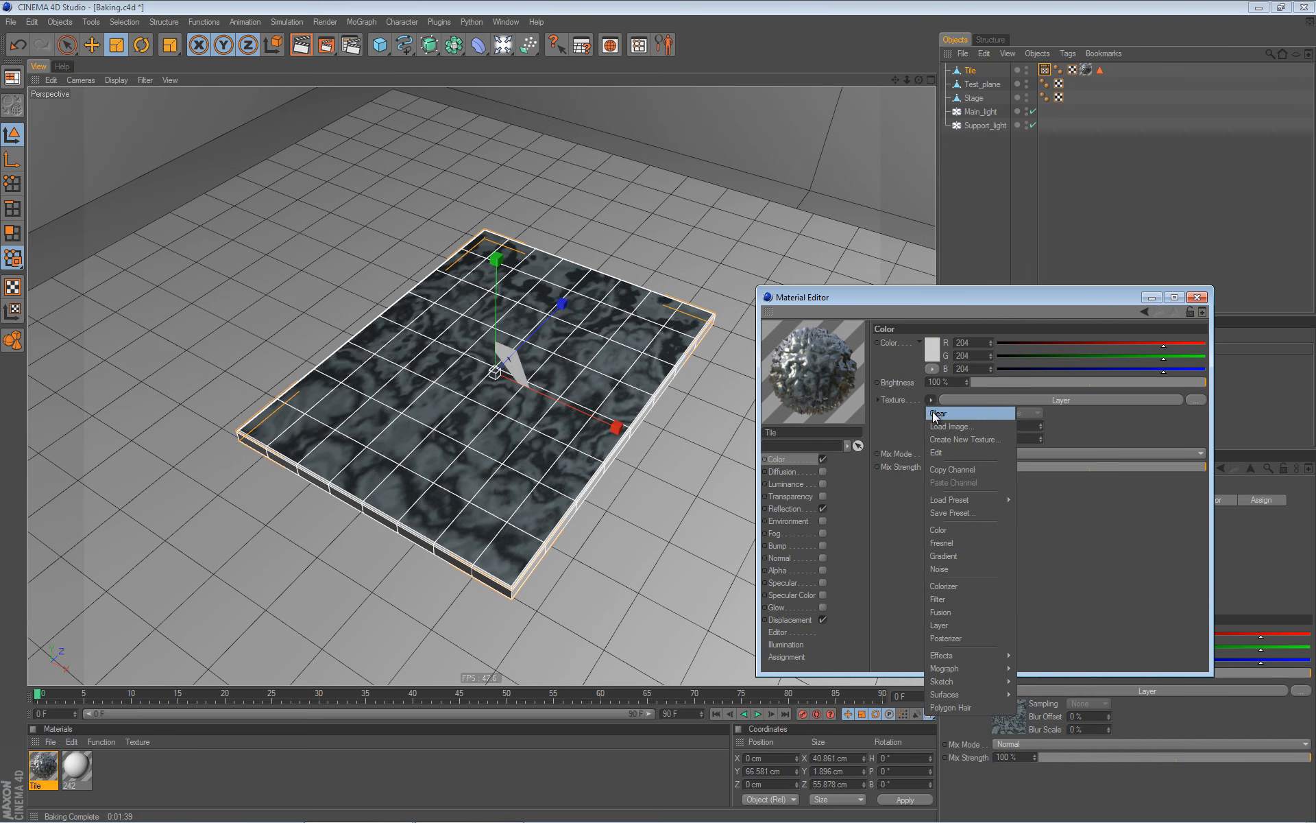
pyautogui.click(956, 426)
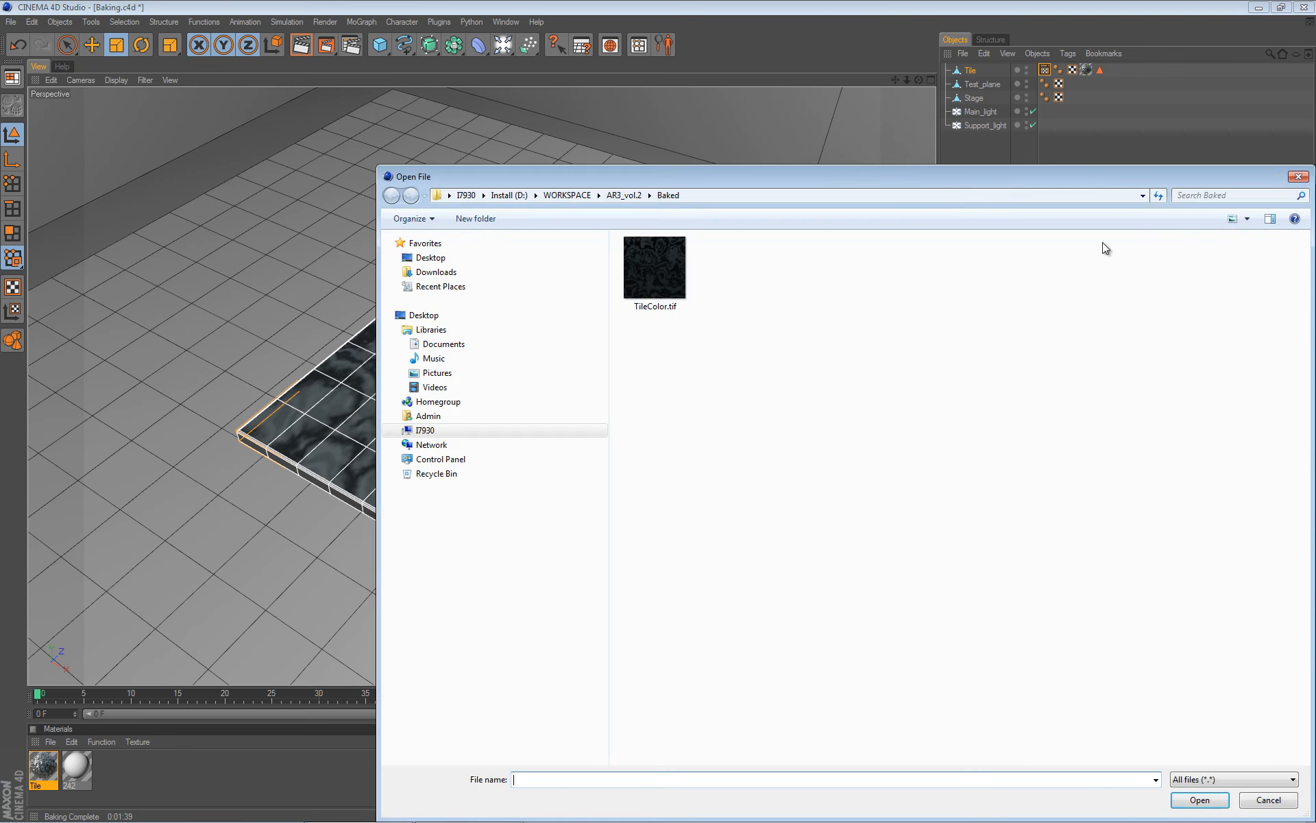
pyautogui.click(663, 306)
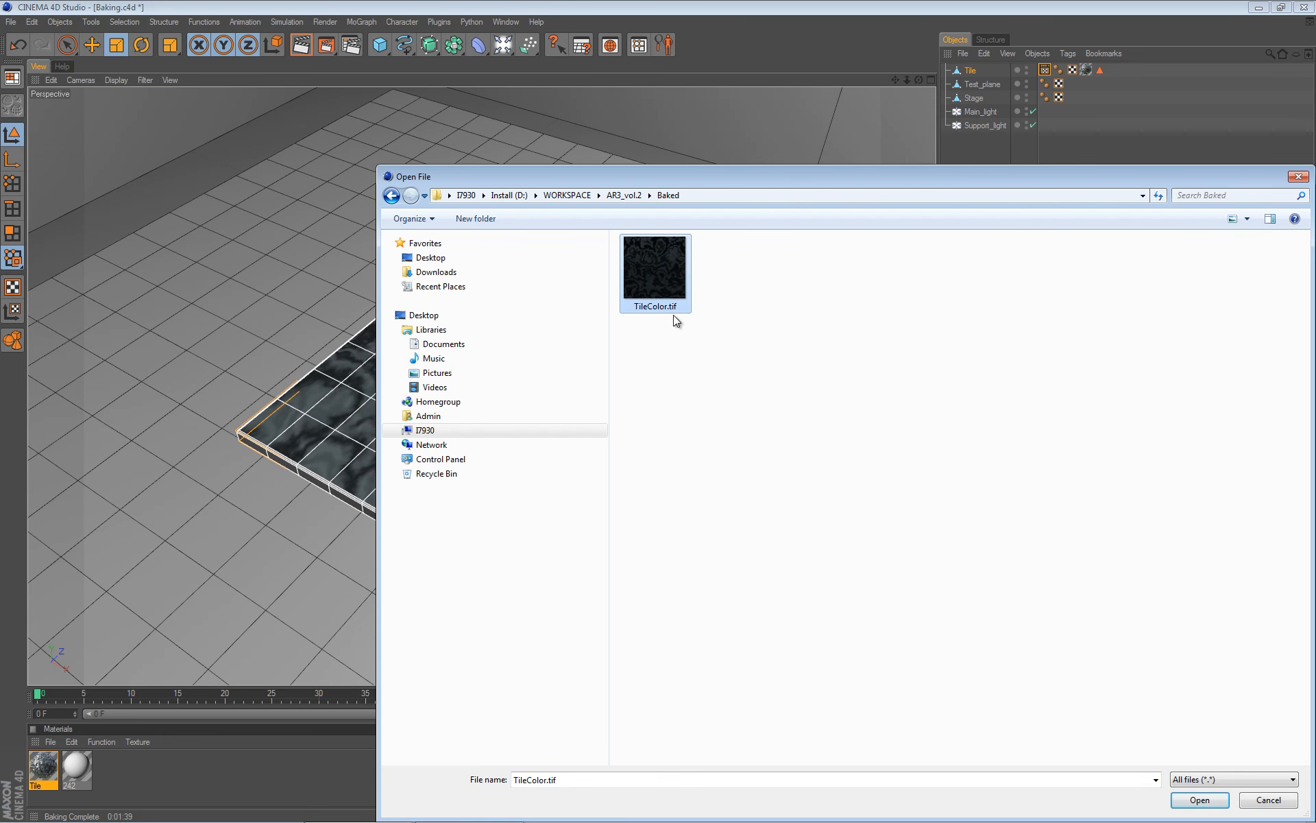
pyautogui.click(1200, 799)
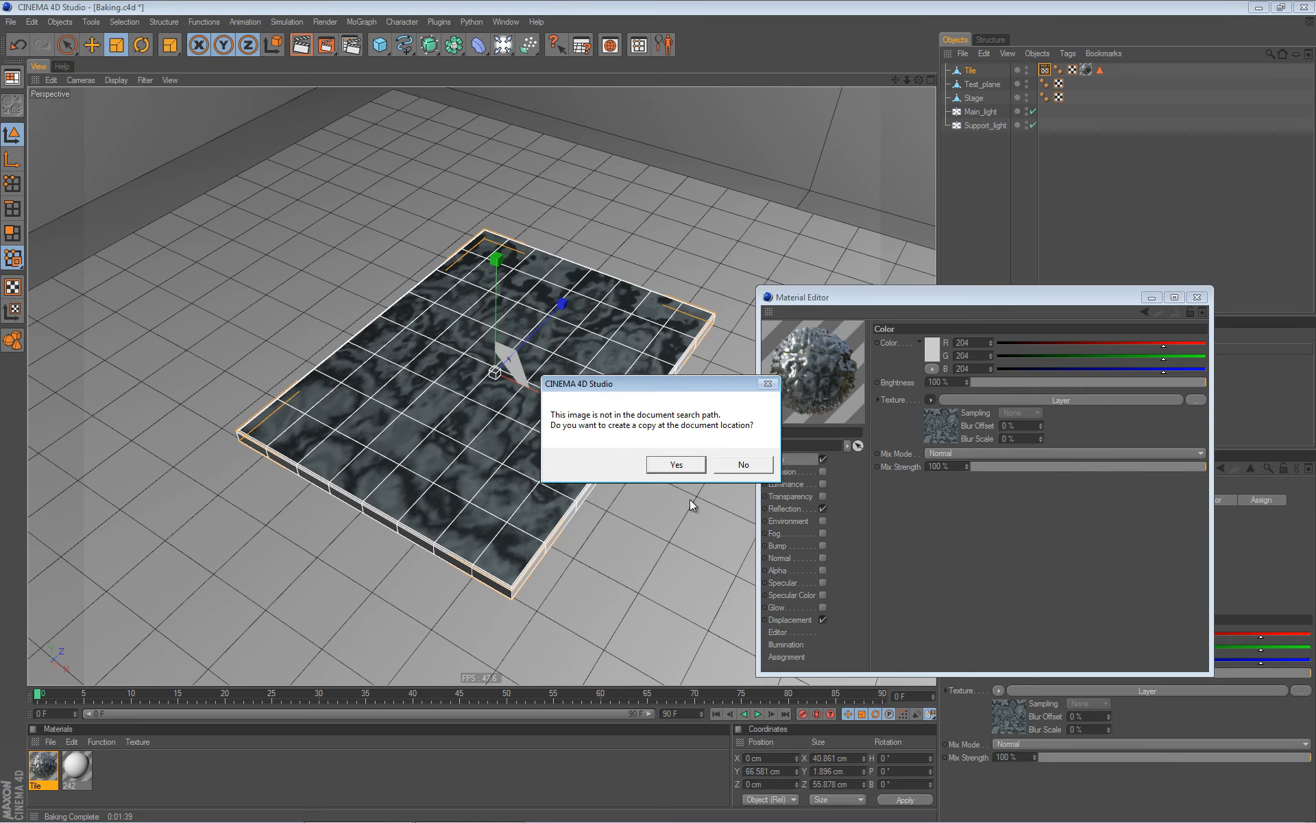
pyautogui.click(737, 468)
# Check the tile's baked colour texture from different angles using an interactive render region.
pyautogui.keyDown('alt'); pyautogui.moveTo(662, 411); pyautogui.dragTo(658, 416); pyautogui.keyUp('alt')
pyautogui.keyDown('alt'); pyautogui.moveTo(366, 388); pyautogui.dragTo(363, 385); pyautogui.keyUp('alt')
pyautogui.keyDown('alt'); pyautogui.moveTo(360, 366); pyautogui.dragTo(352, 357, button='middle'); pyautogui.keyUp('alt')
pyautogui.keyDown('alt'); pyautogui.moveTo(355, 362); pyautogui.dragTo(656, 412); pyautogui.keyUp('alt')
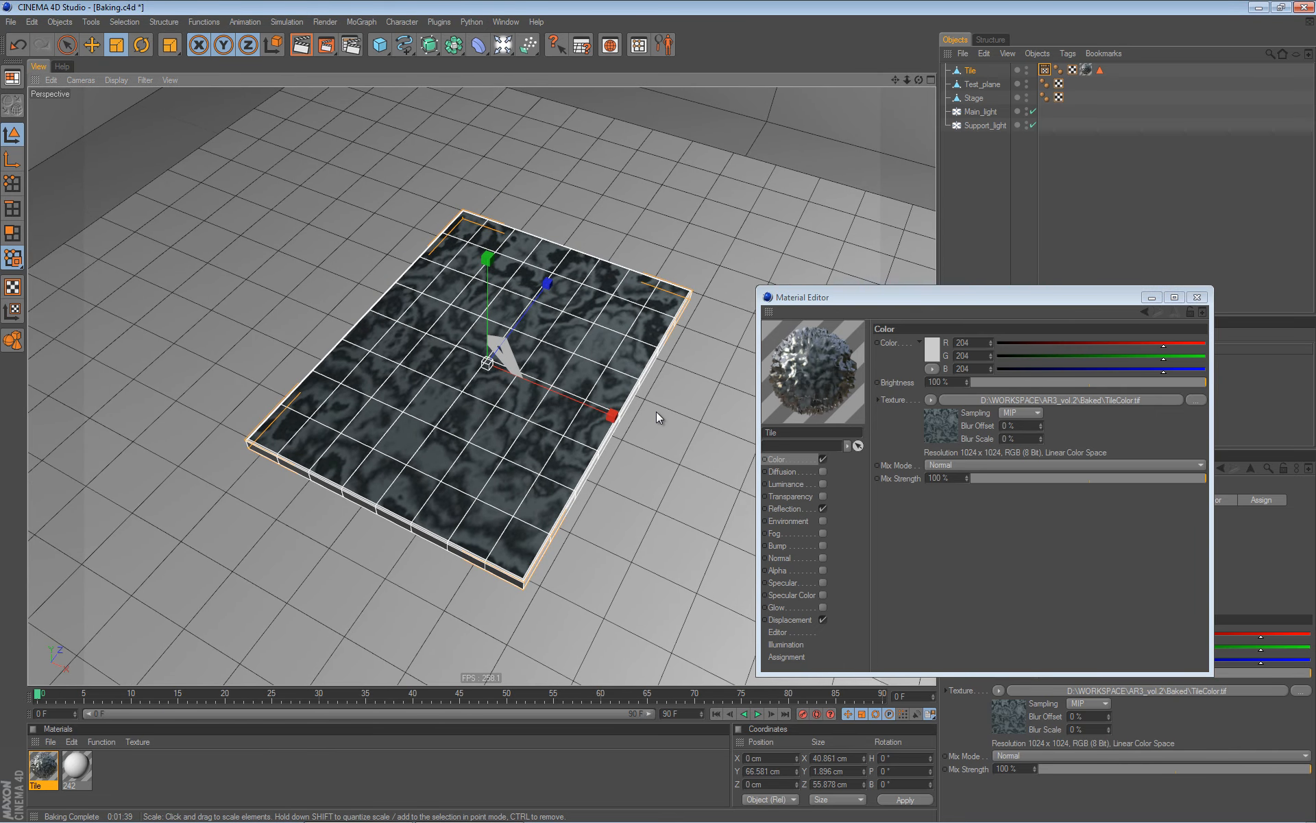
pyautogui.click(967, 182)
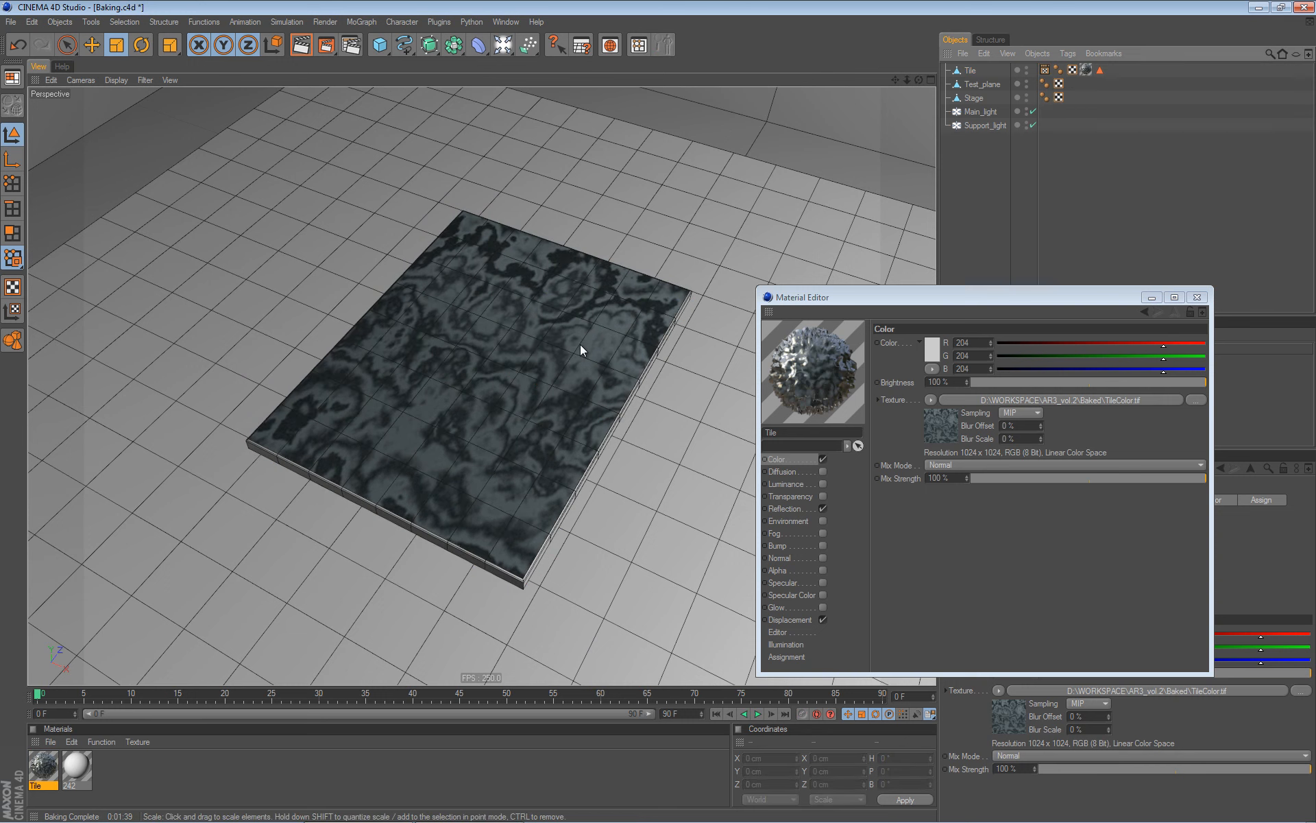
pyautogui.hotkey('alt', 'r')
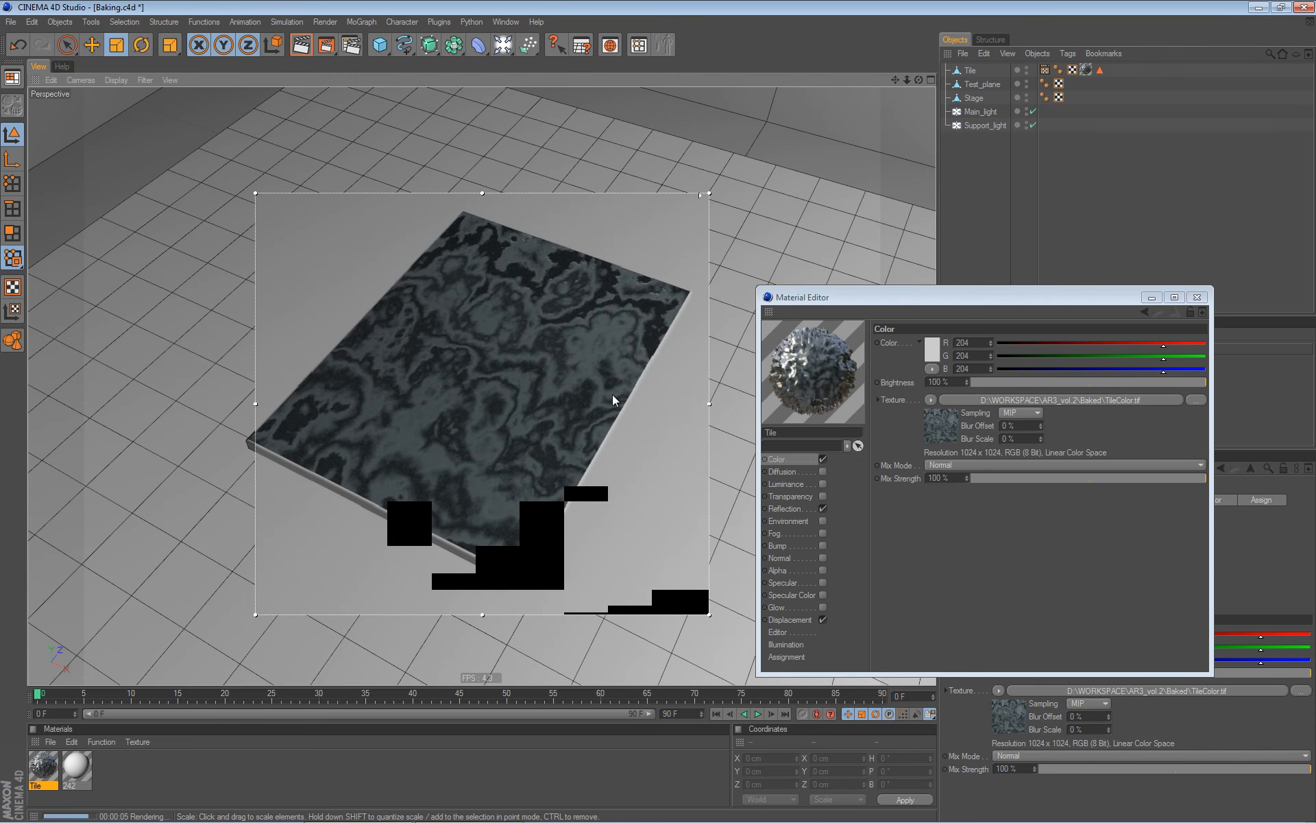
pyautogui.keyDown('alt'); pyautogui.moveTo(510, 466); pyautogui.dragTo(511, 370); pyautogui.keyUp('alt')
pyautogui.scroll(3, 660, 412)
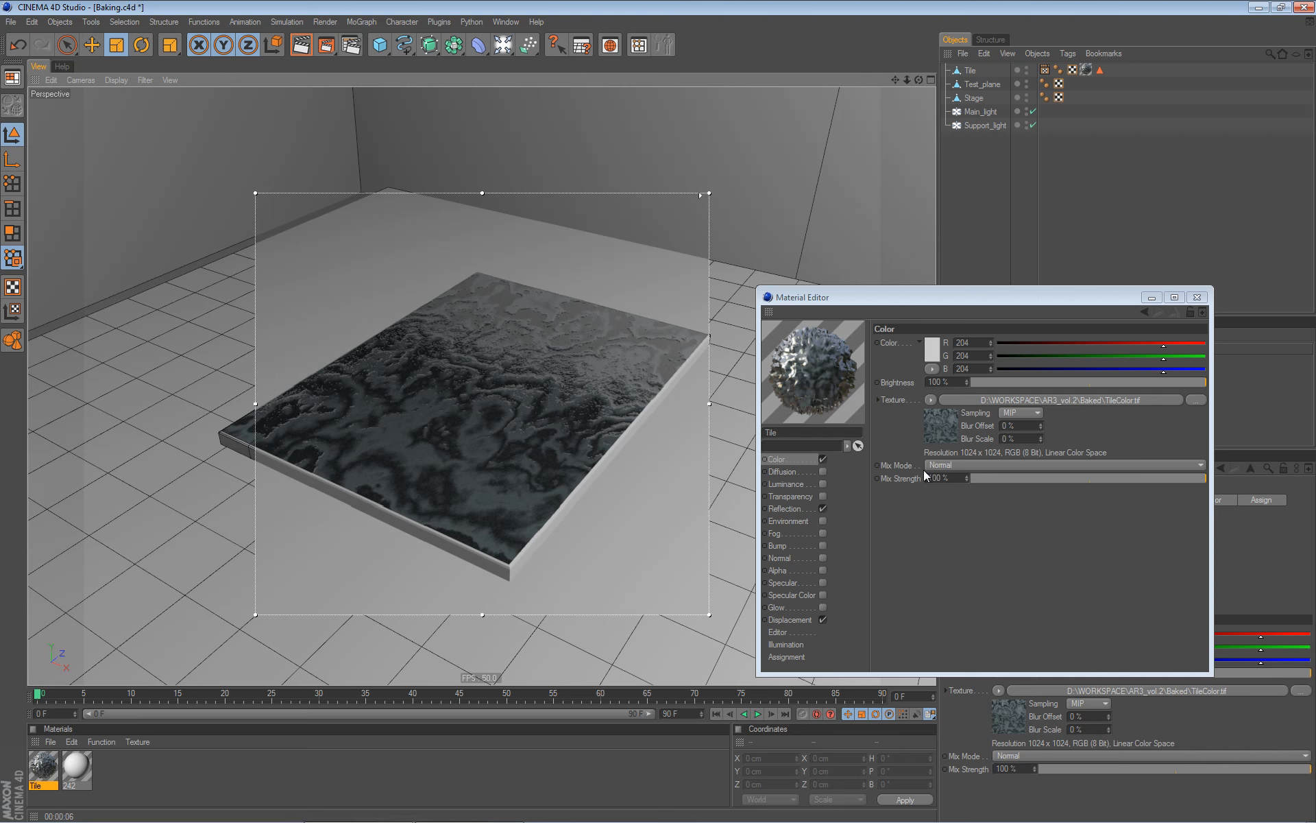
pyautogui.click(1199, 300)
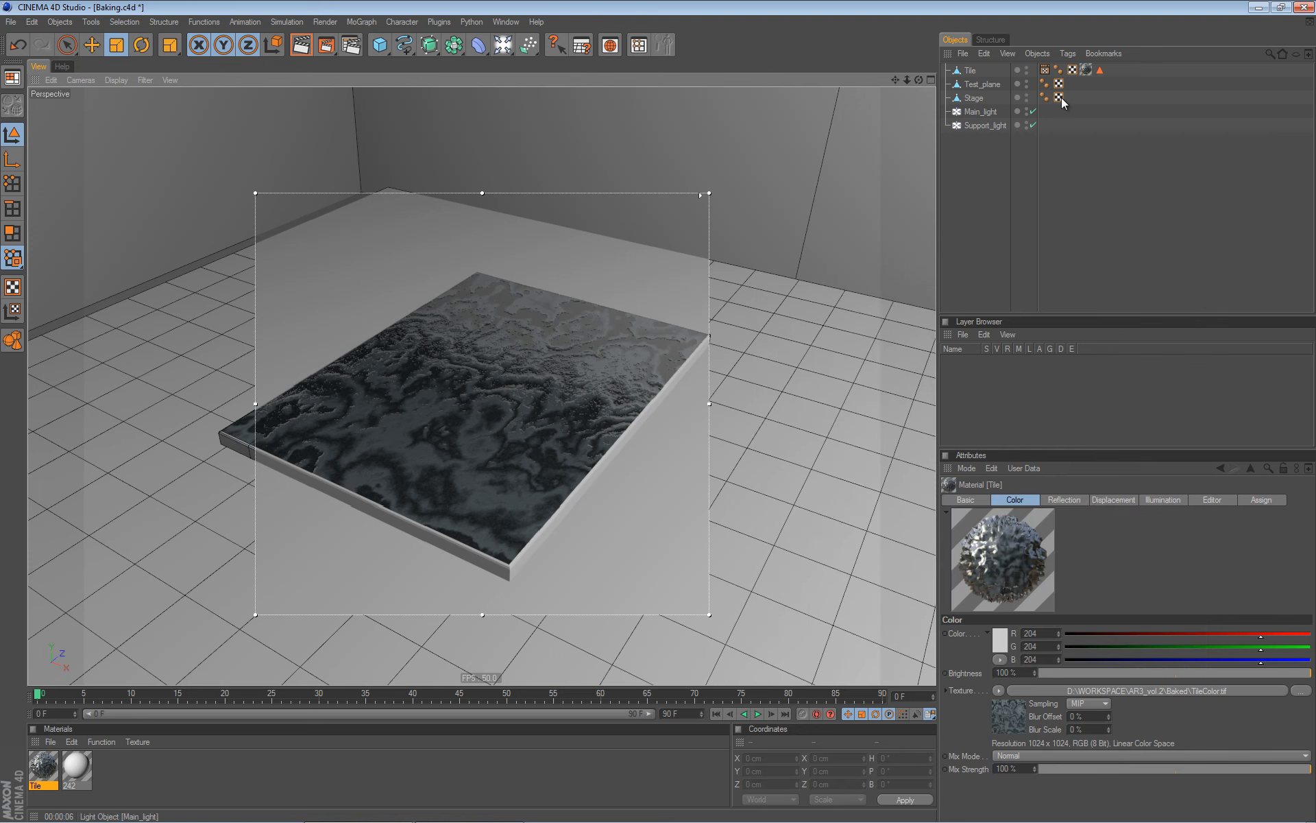
pyautogui.click(1044, 70)
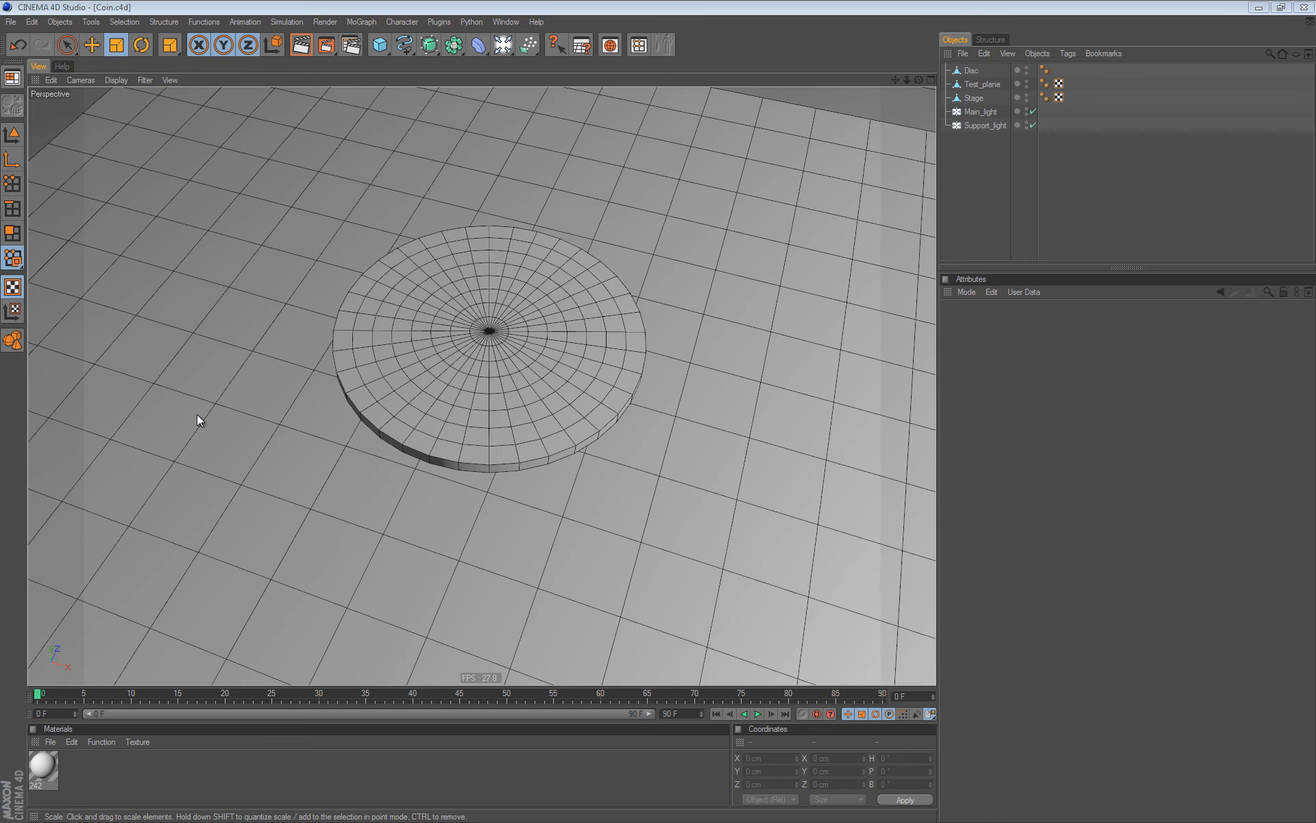
# Examine the disc model in the Coin.c4d scene from several angles.
pyautogui.scroll(-10, 736, 349)
pyautogui.keyDown('alt'); pyautogui.moveTo(654, 411); pyautogui.dragTo(737, 326); pyautogui.keyUp('alt')
pyautogui.keyDown('alt'); pyautogui.moveTo(599, 317); pyautogui.dragTo(660, 411); pyautogui.keyUp('alt')
pyautogui.scroll(3, 662, 411)
pyautogui.scroll(5, 662, 412)
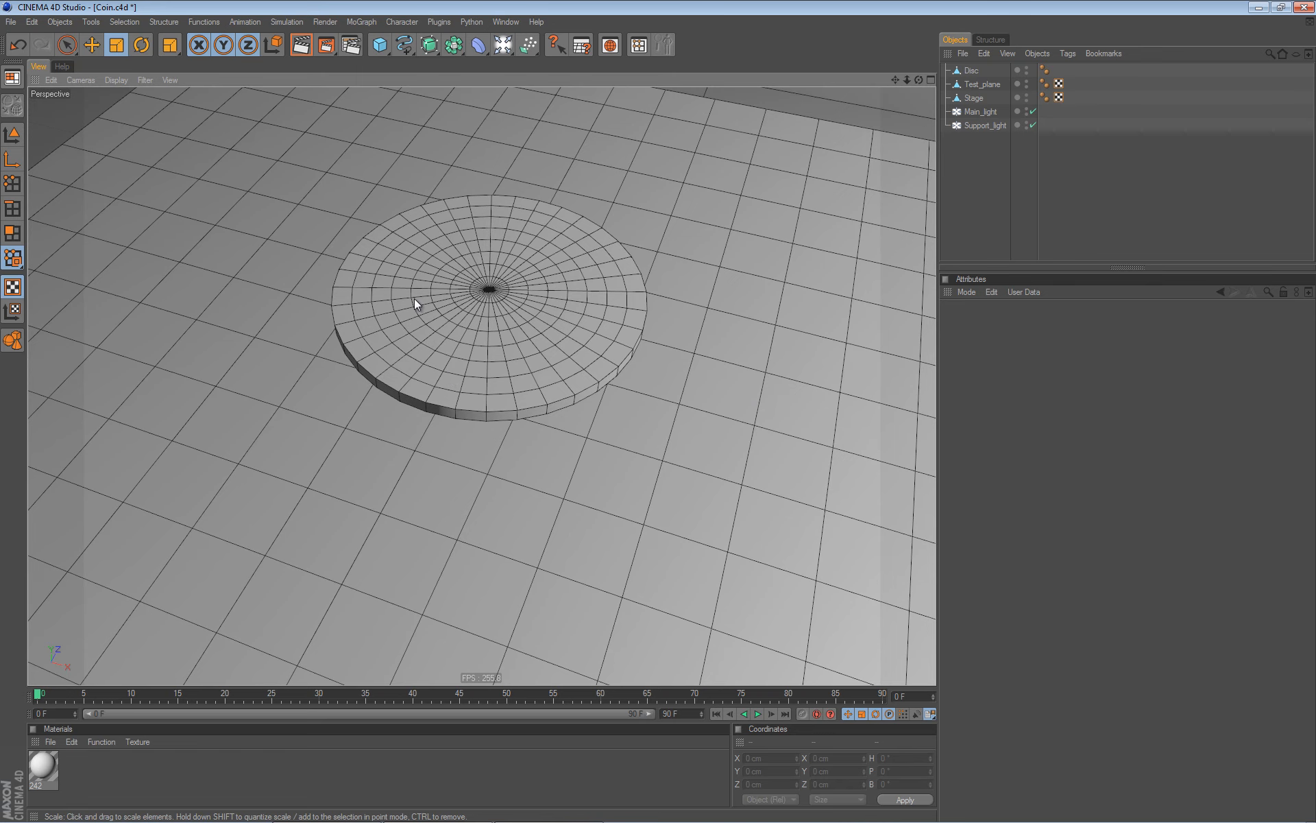
pyautogui.keyDown('alt'); pyautogui.moveTo(492, 329); pyautogui.dragTo(656, 415); pyautogui.keyUp('alt')
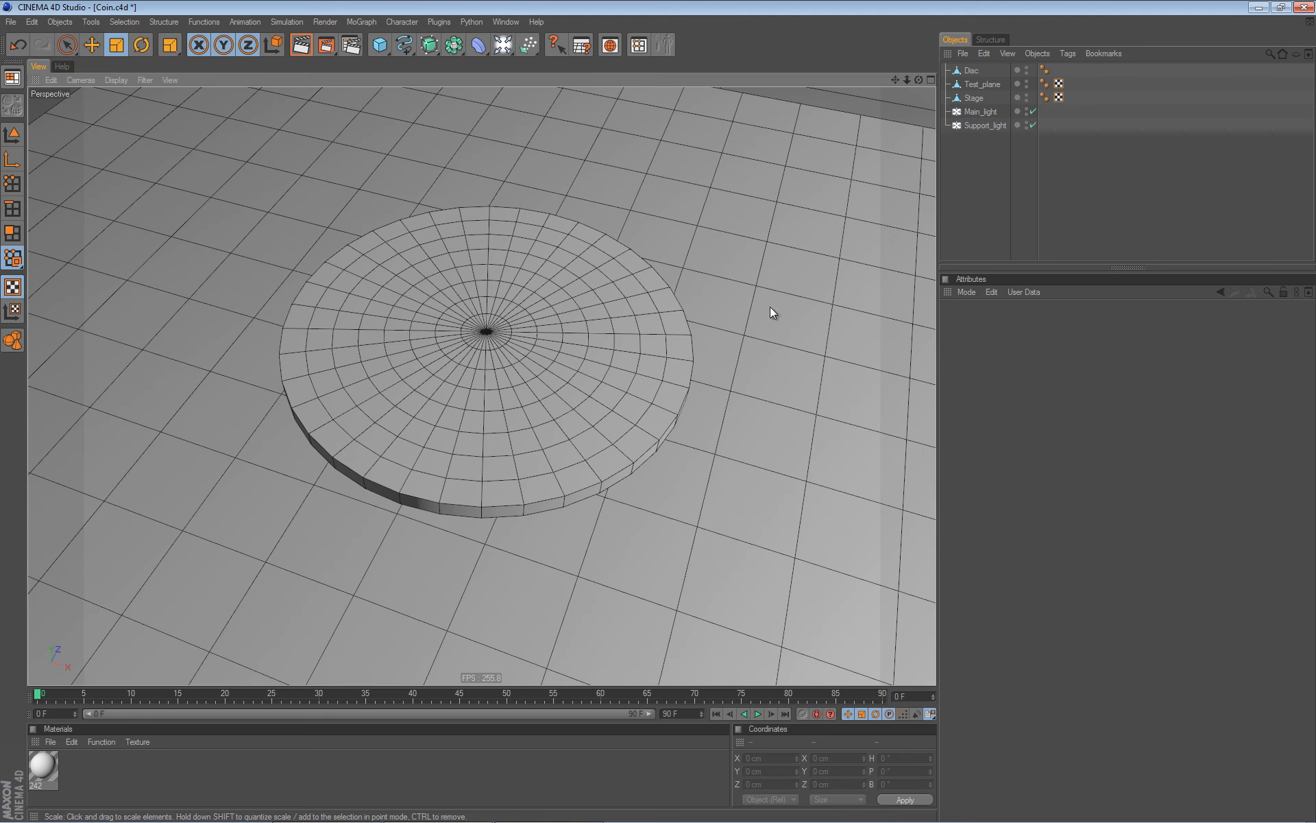
# Create a new material named Coin and disable its Specular channel.
pyautogui.doubleClick(84, 775)
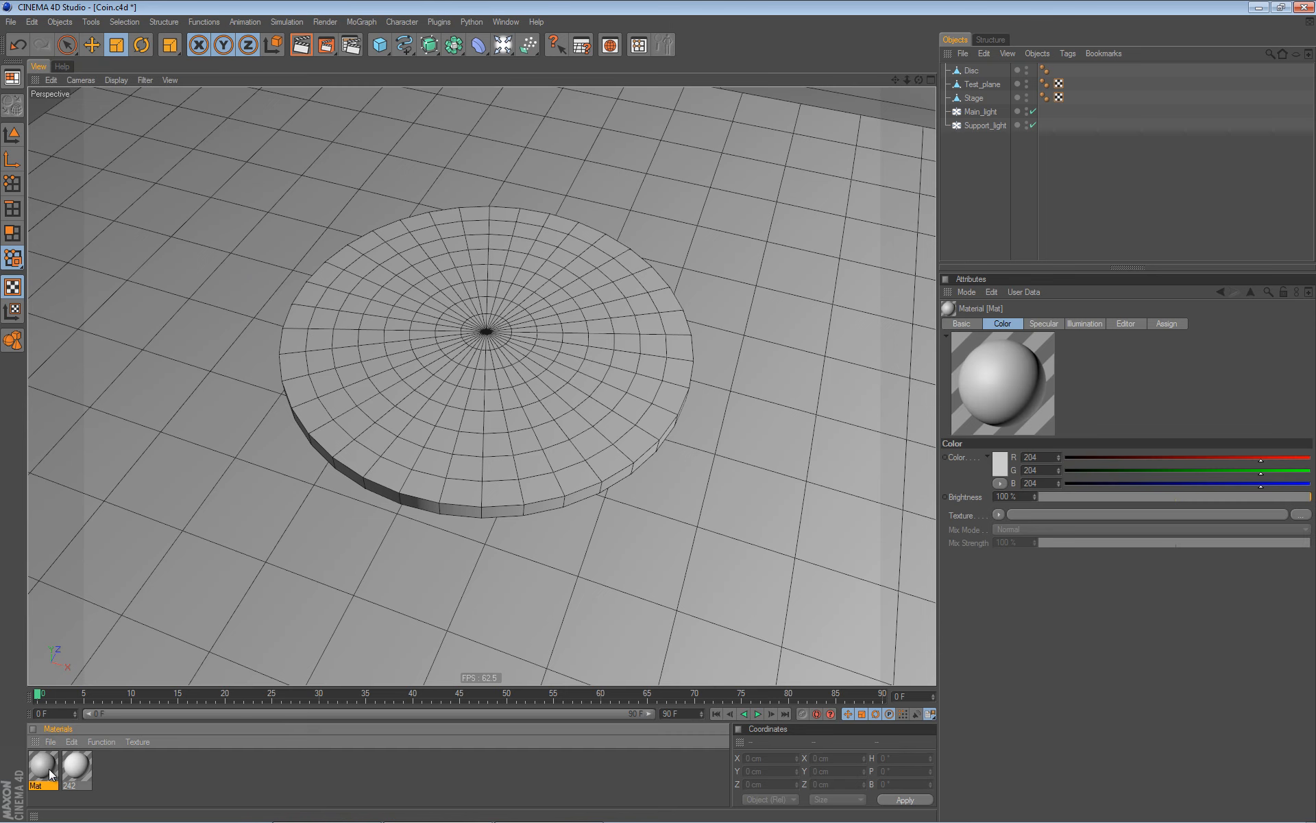
pyautogui.doubleClick(37, 785)
pyautogui.write('Coin')
pyautogui.press('Return')
pyautogui.doubleClick(42, 766)
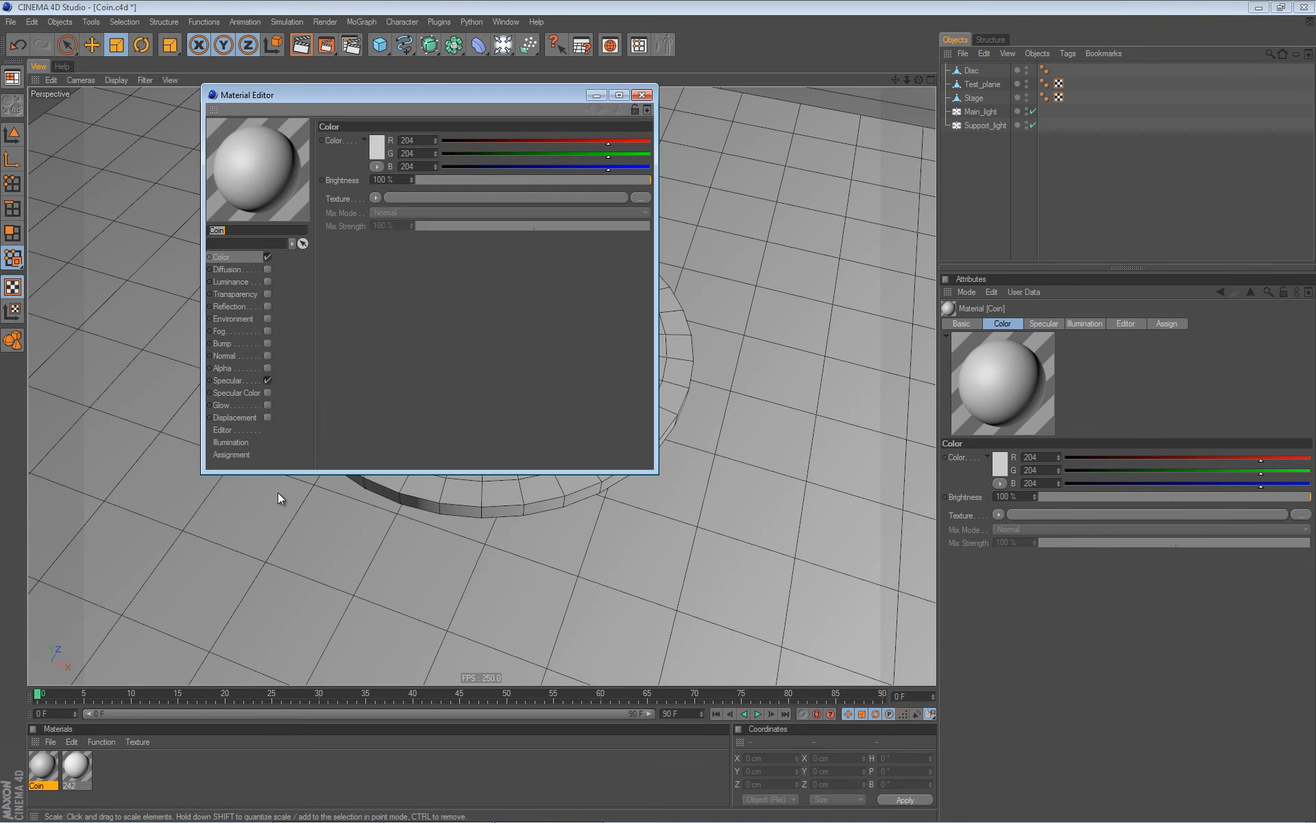
pyautogui.moveTo(547, 97); pyautogui.dragTo(1013, 247)
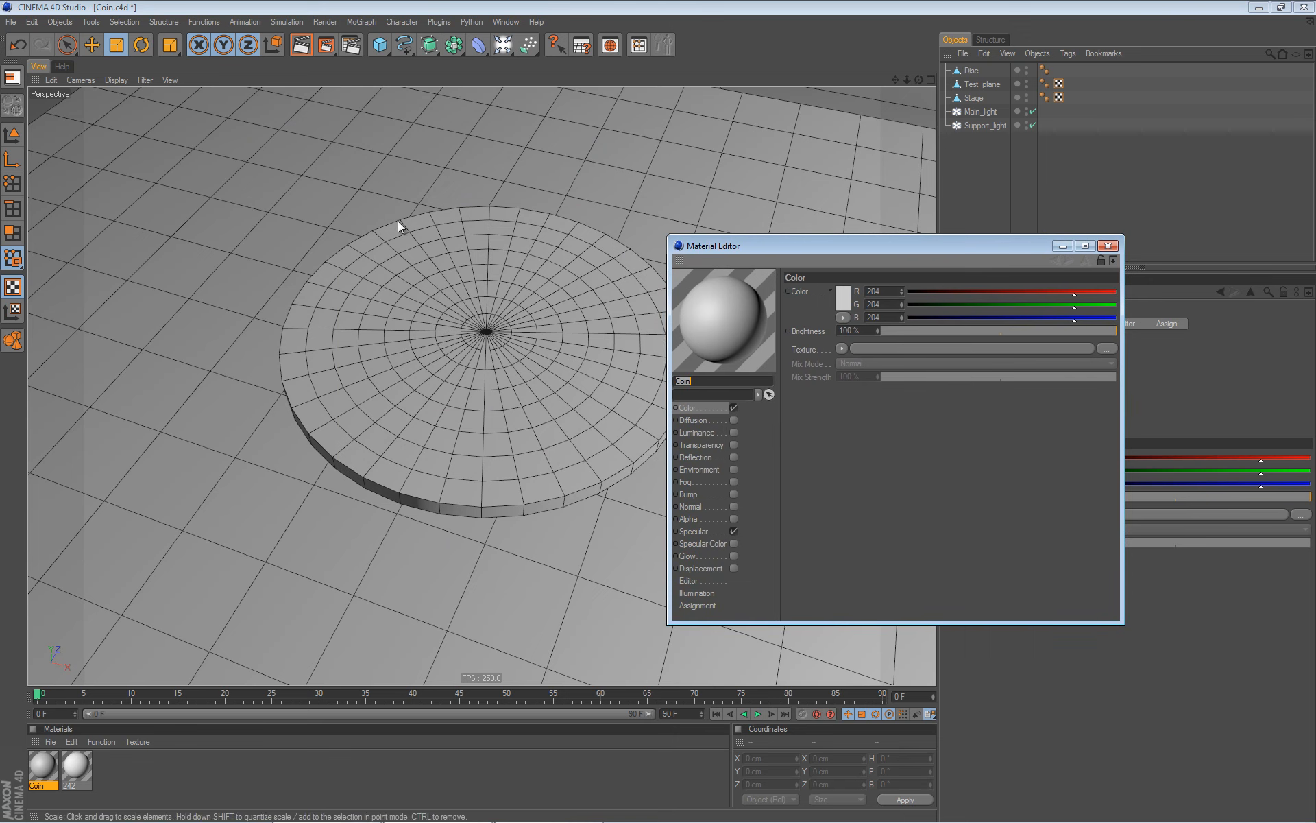
pyautogui.click(734, 530)
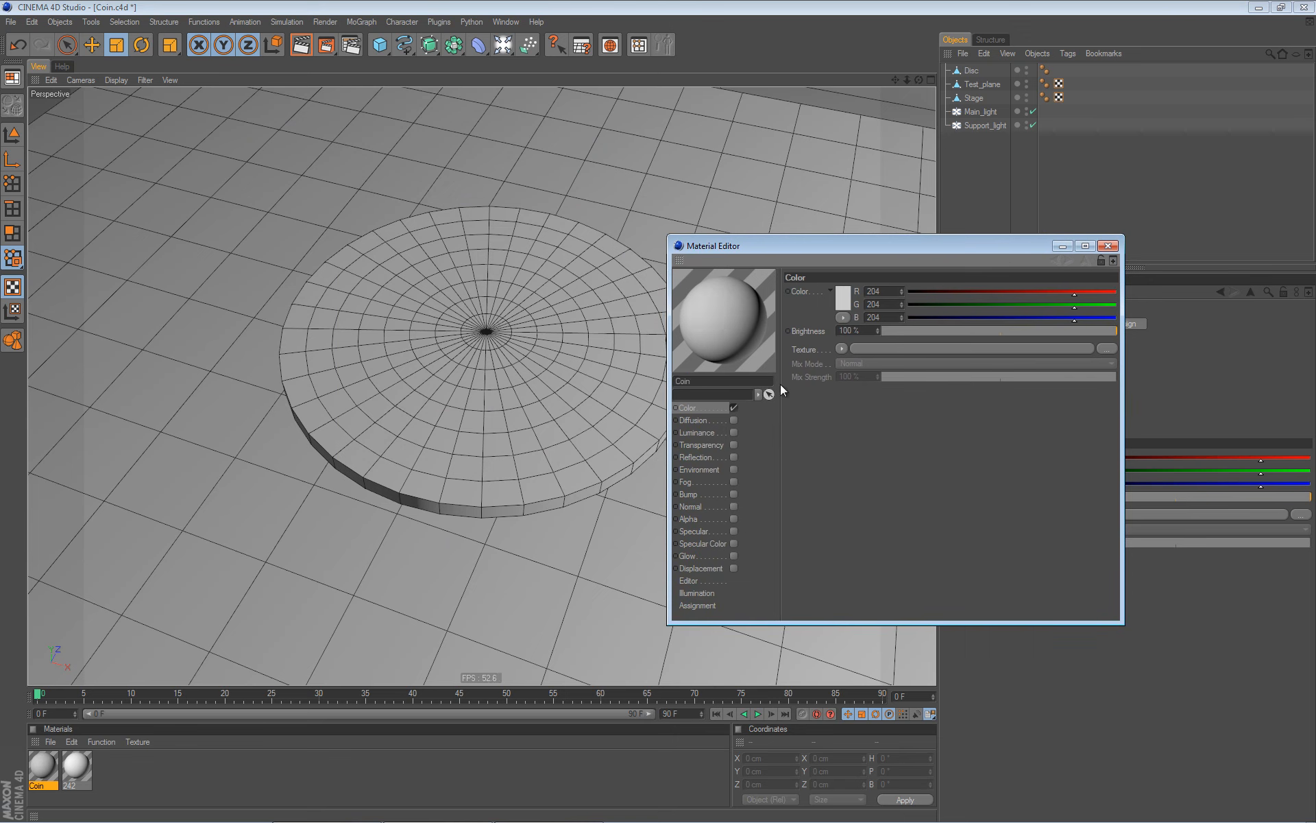
# Load Kralj_Tomislav_Dukat.jpg as the Coin material's colour texture, without copying the image to the document location.
pyautogui.click(840, 348)
pyautogui.click(853, 375)
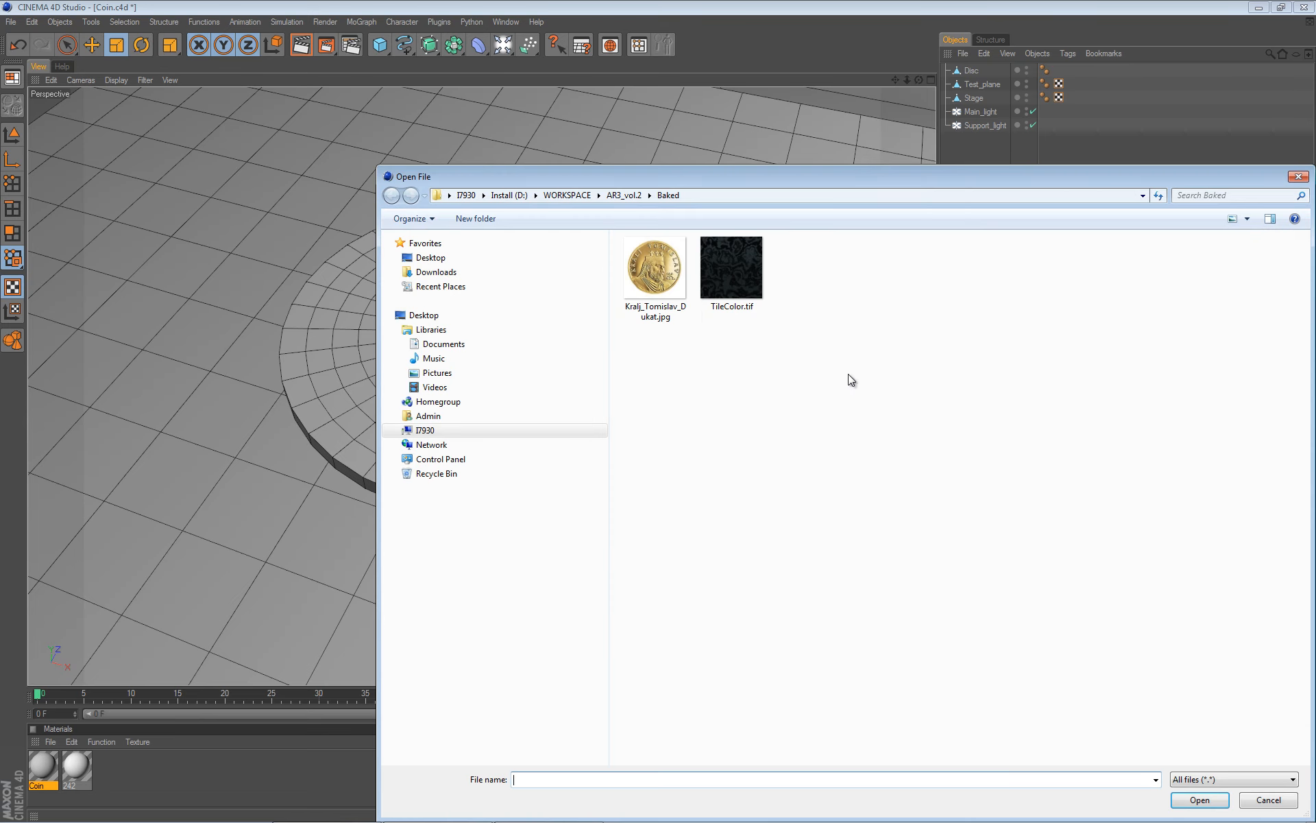
pyautogui.click(655, 271)
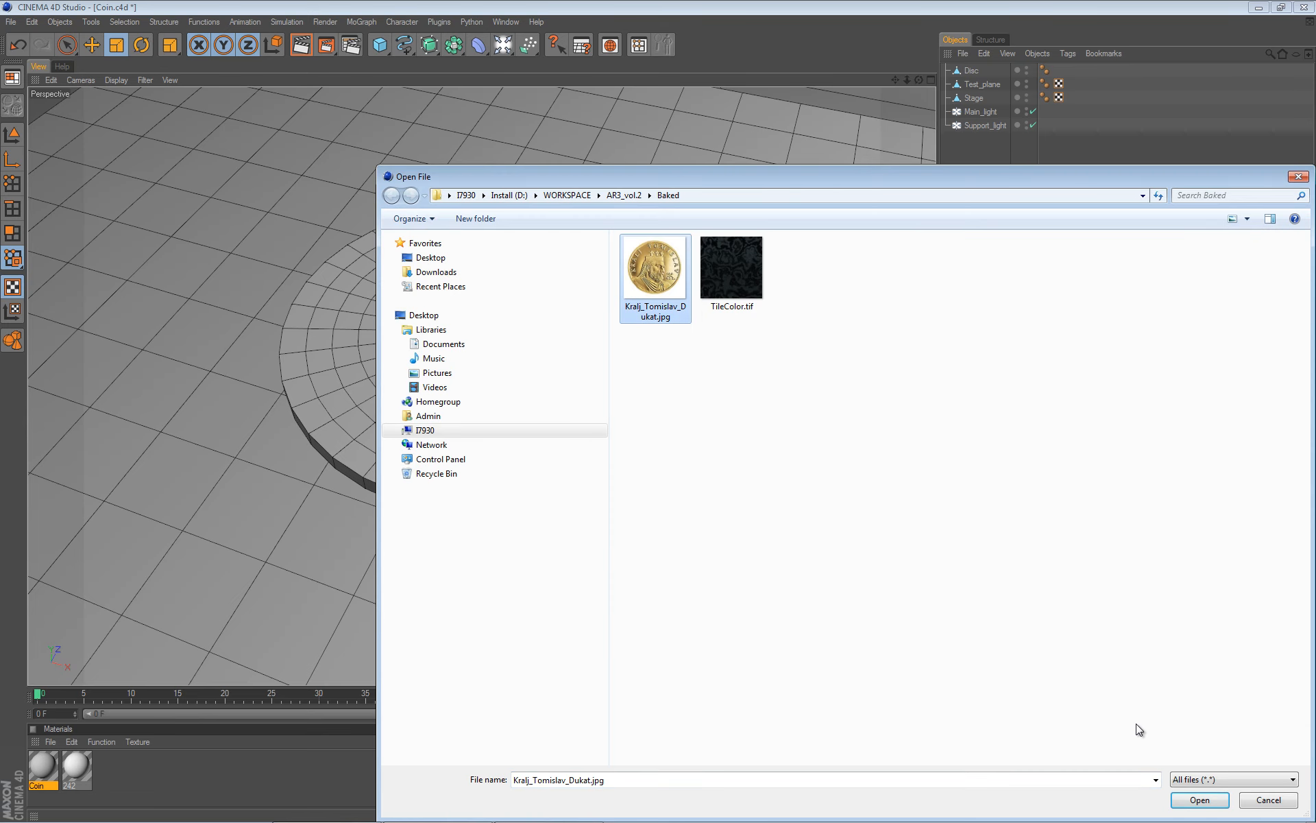
pyautogui.click(1199, 799)
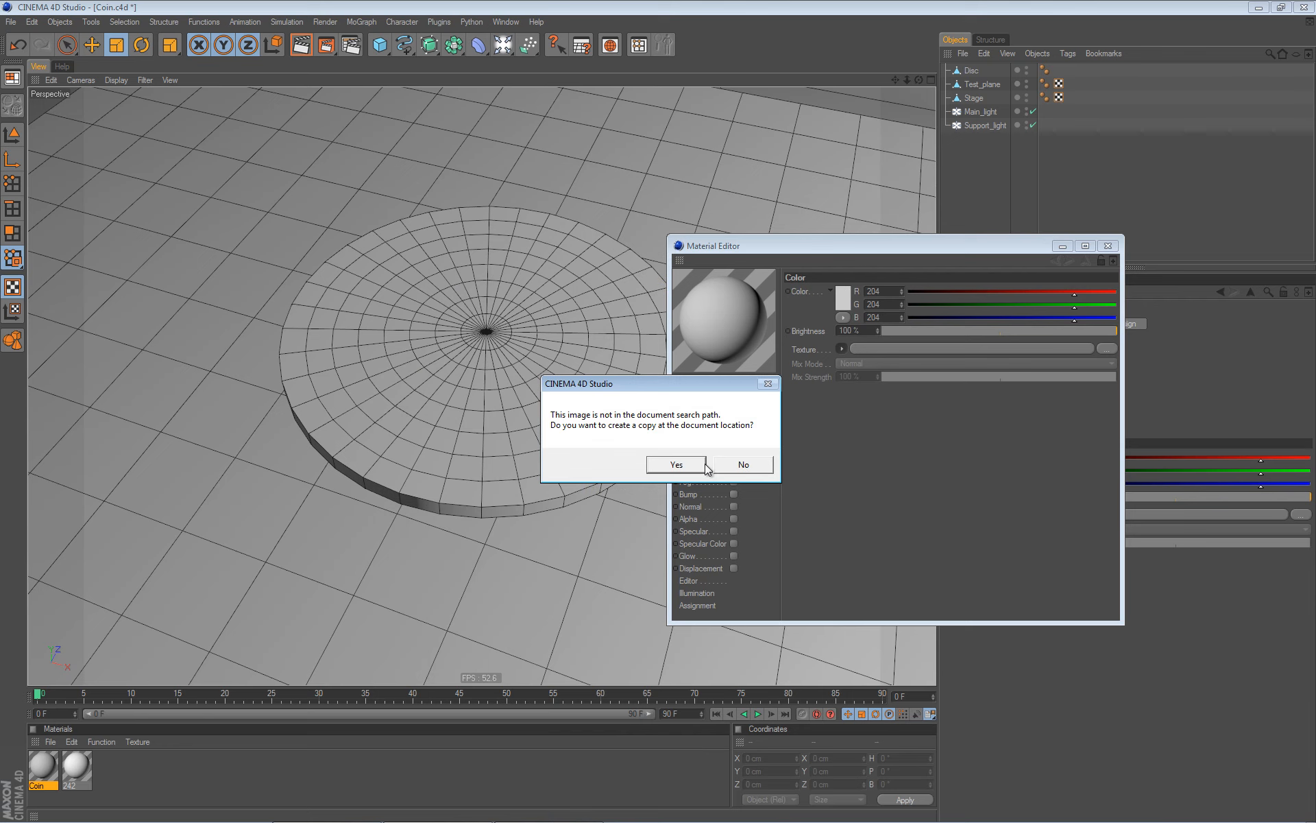
pyautogui.click(760, 469)
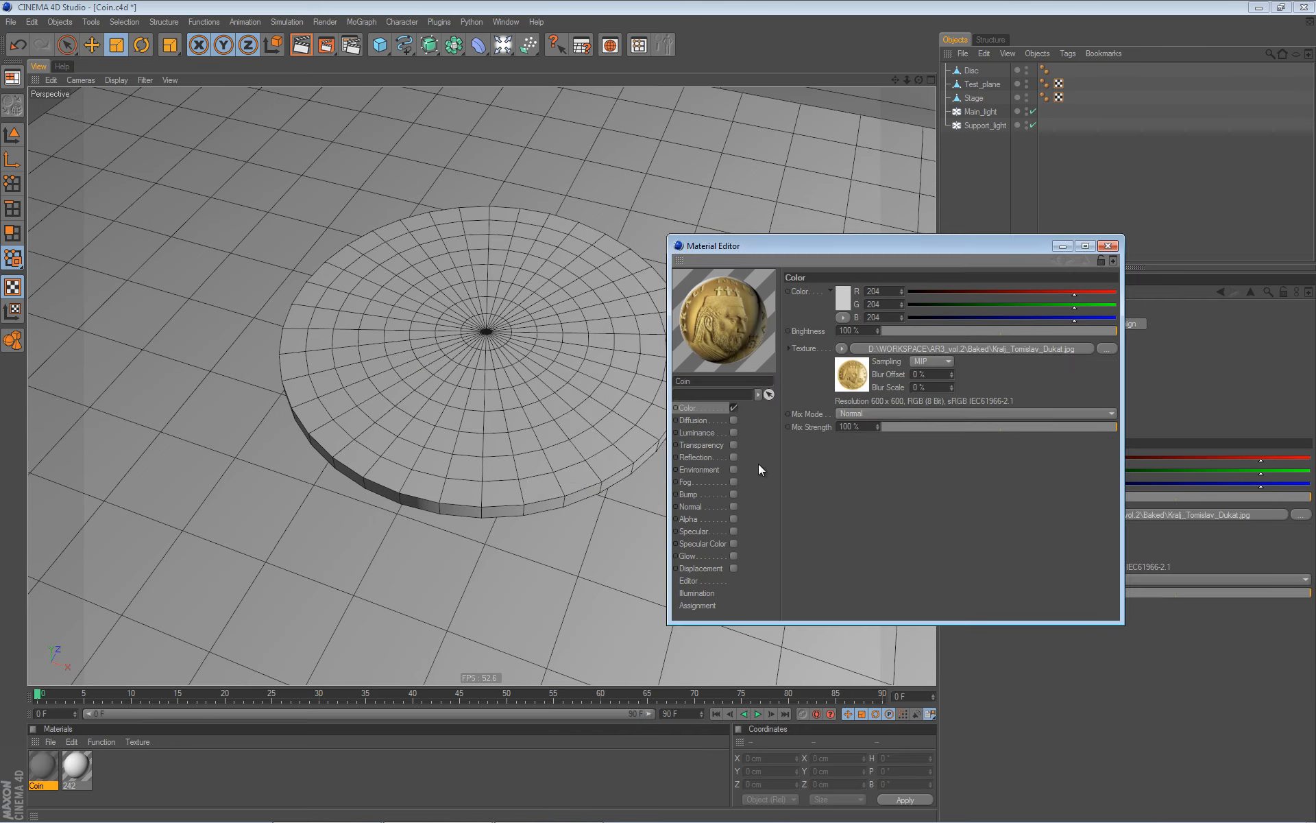
# Copy the Coin material's colour image with its shader settings into the Displacement channel's texture.
pyautogui.moveTo(854, 241); pyautogui.dragTo(844, 143)
pyautogui.click(837, 281)
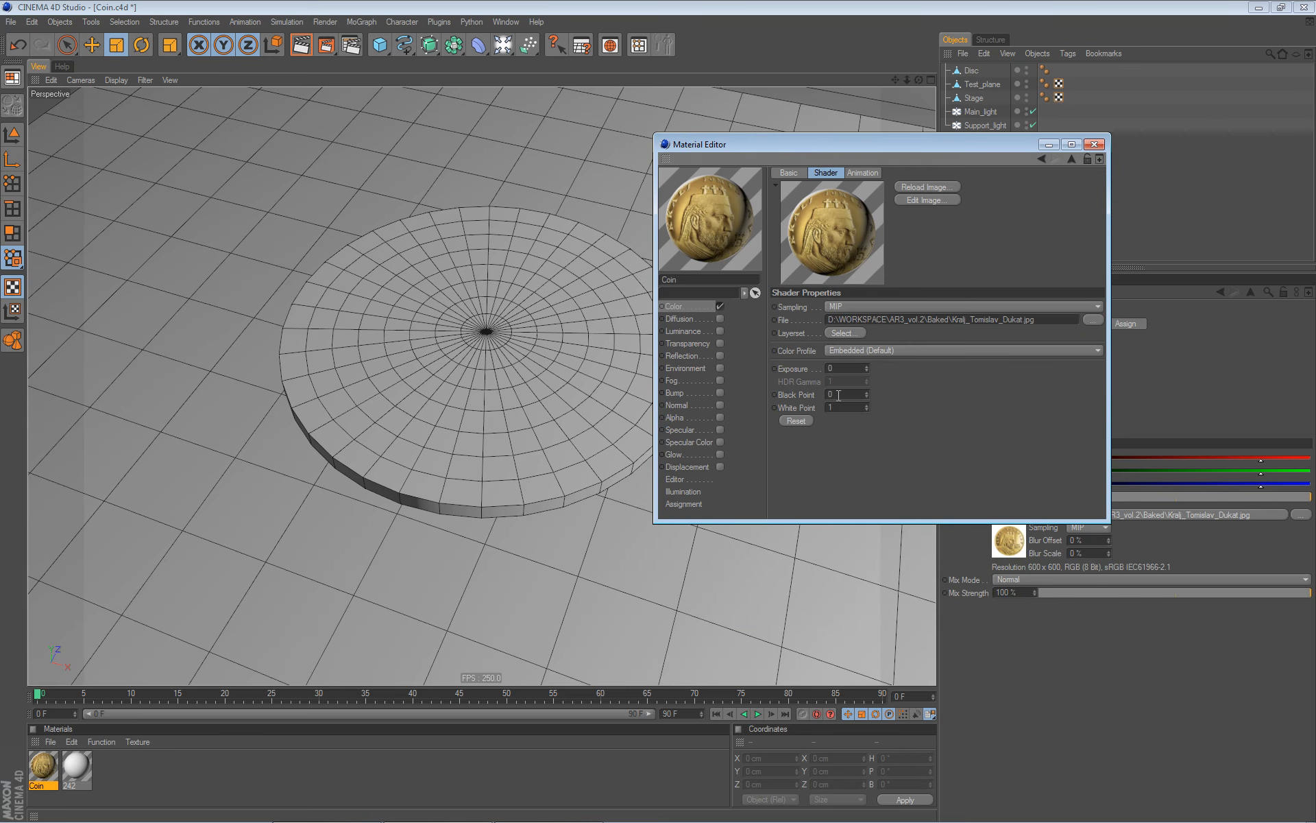
pyautogui.click(1040, 159)
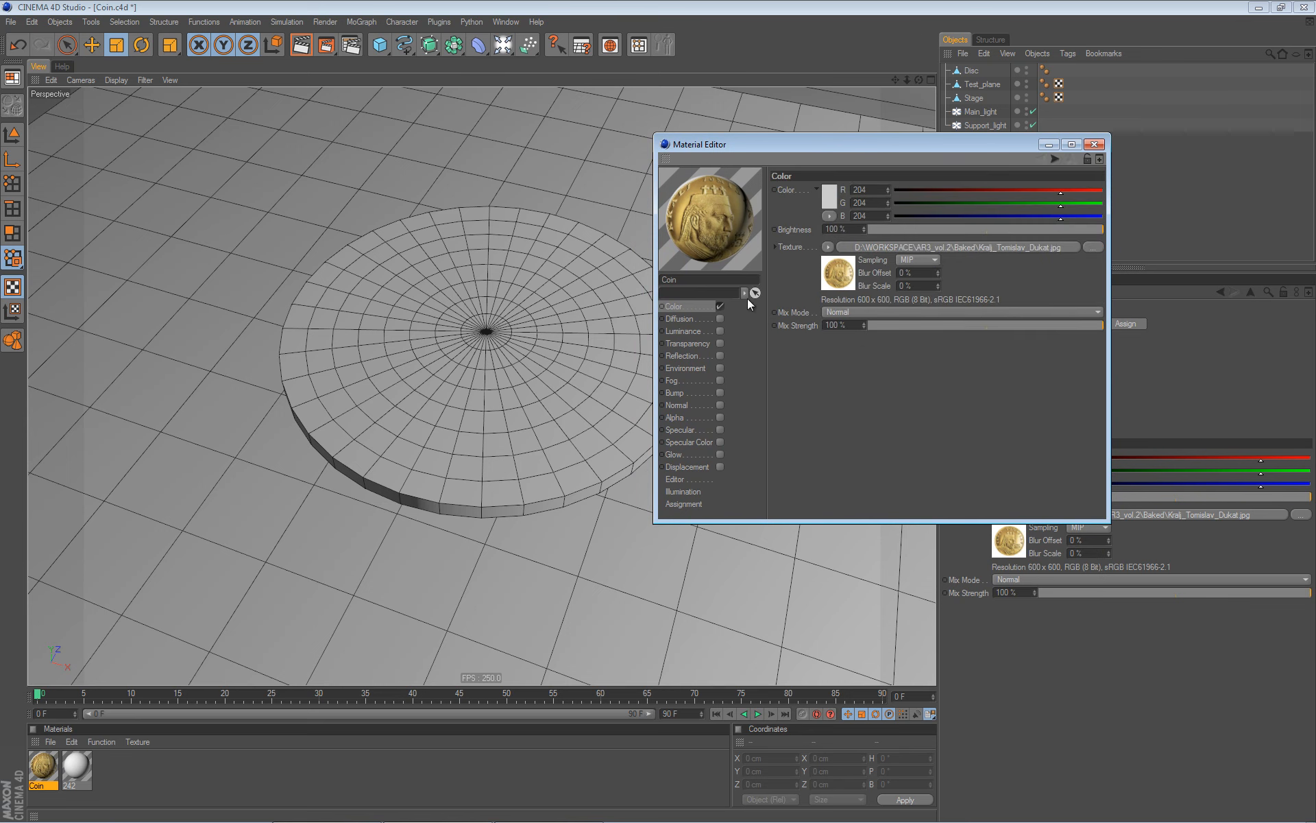
pyautogui.rightClick(800, 247)
pyautogui.click(780, 348)
pyautogui.click(843, 270)
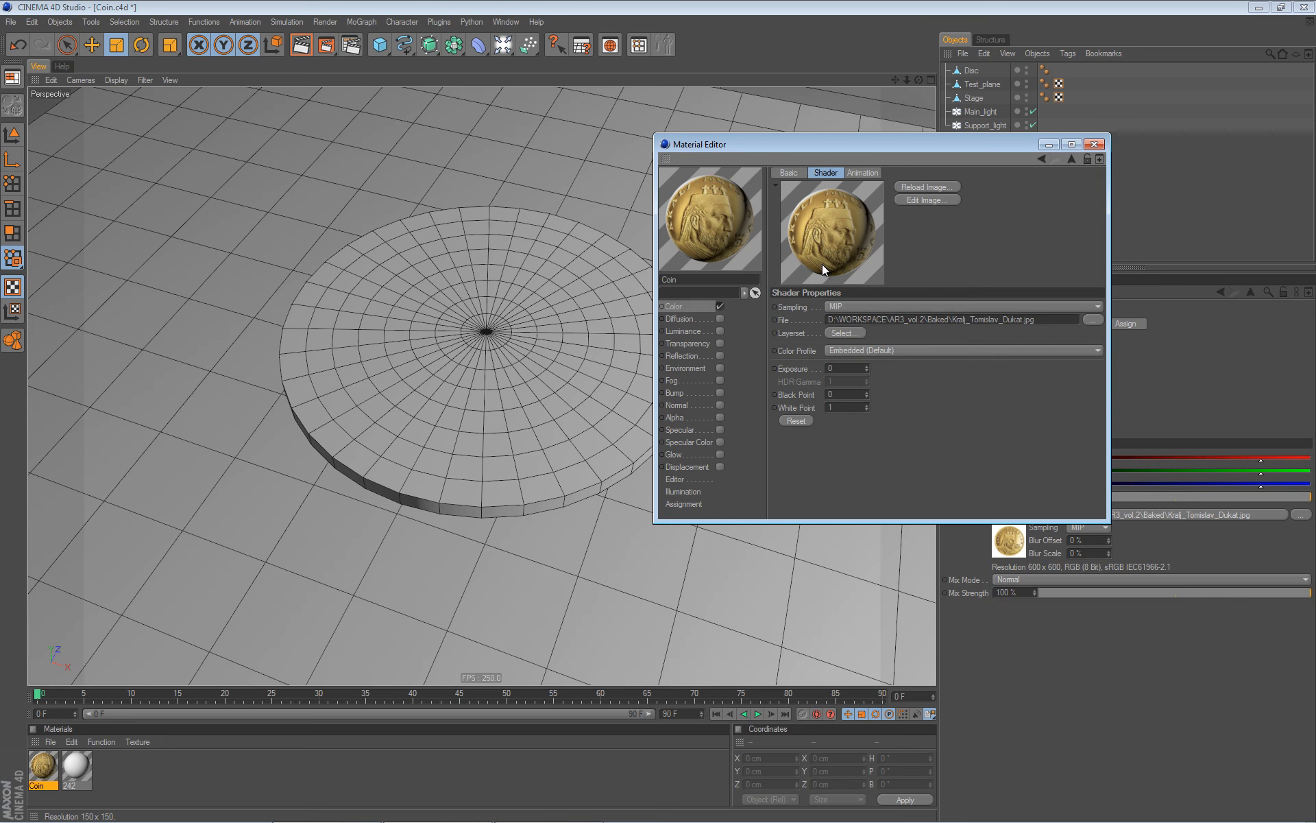
pyautogui.click(1041, 159)
pyautogui.moveTo(841, 274); pyautogui.dragTo(865, 240)
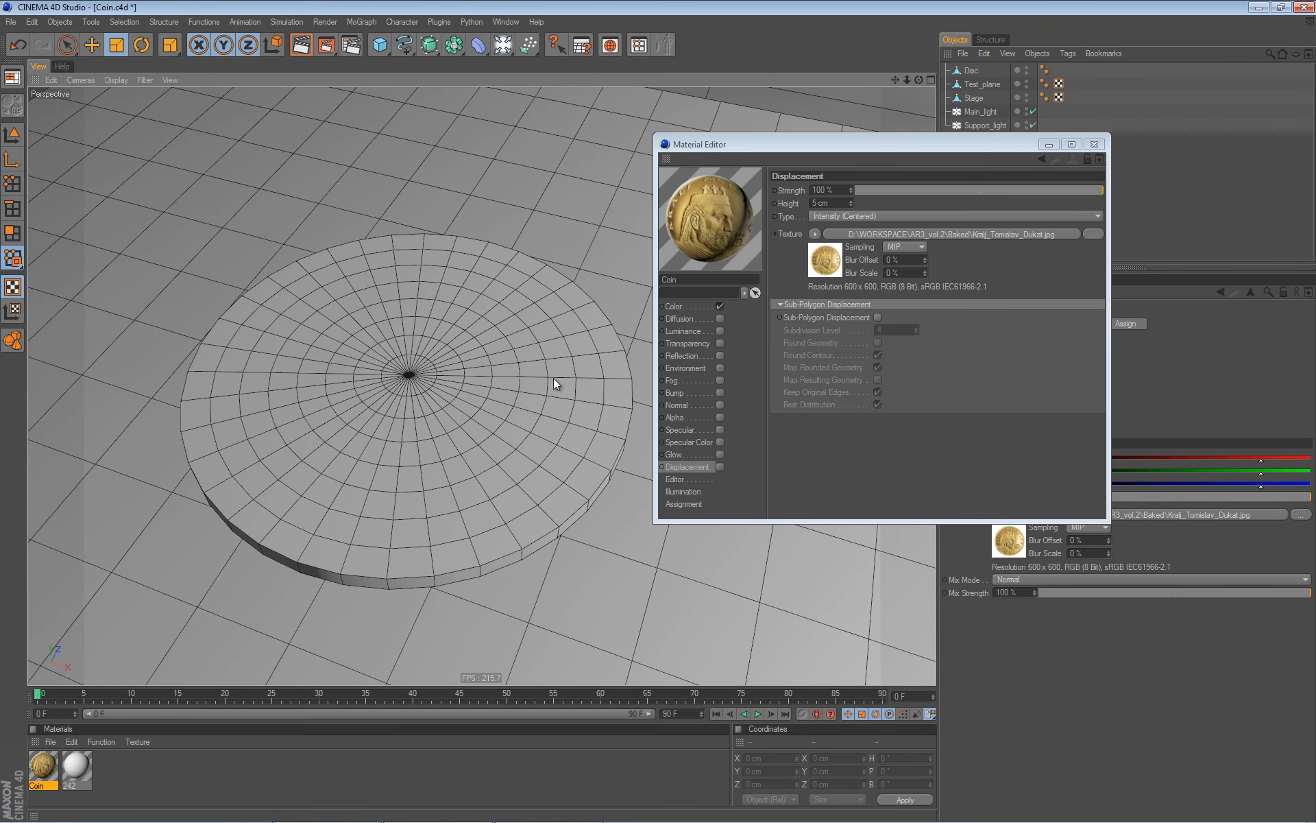
# Set the Coin material's displacement height to 0.5 cm and enable Sub-Polygon Displacement.
pyautogui.doubleClick(833, 205)
pyautogui.write('0.5')
pyautogui.press('Return')
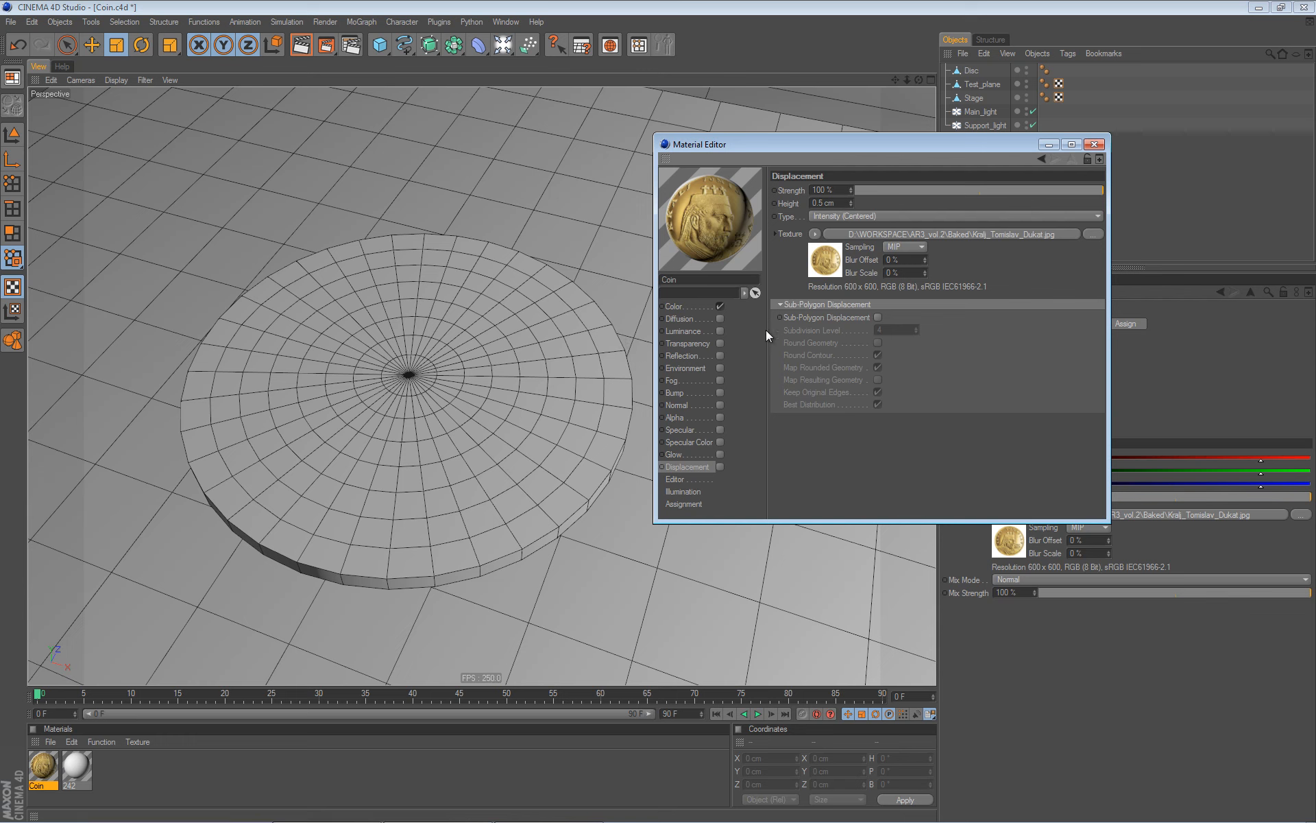
pyautogui.click(877, 317)
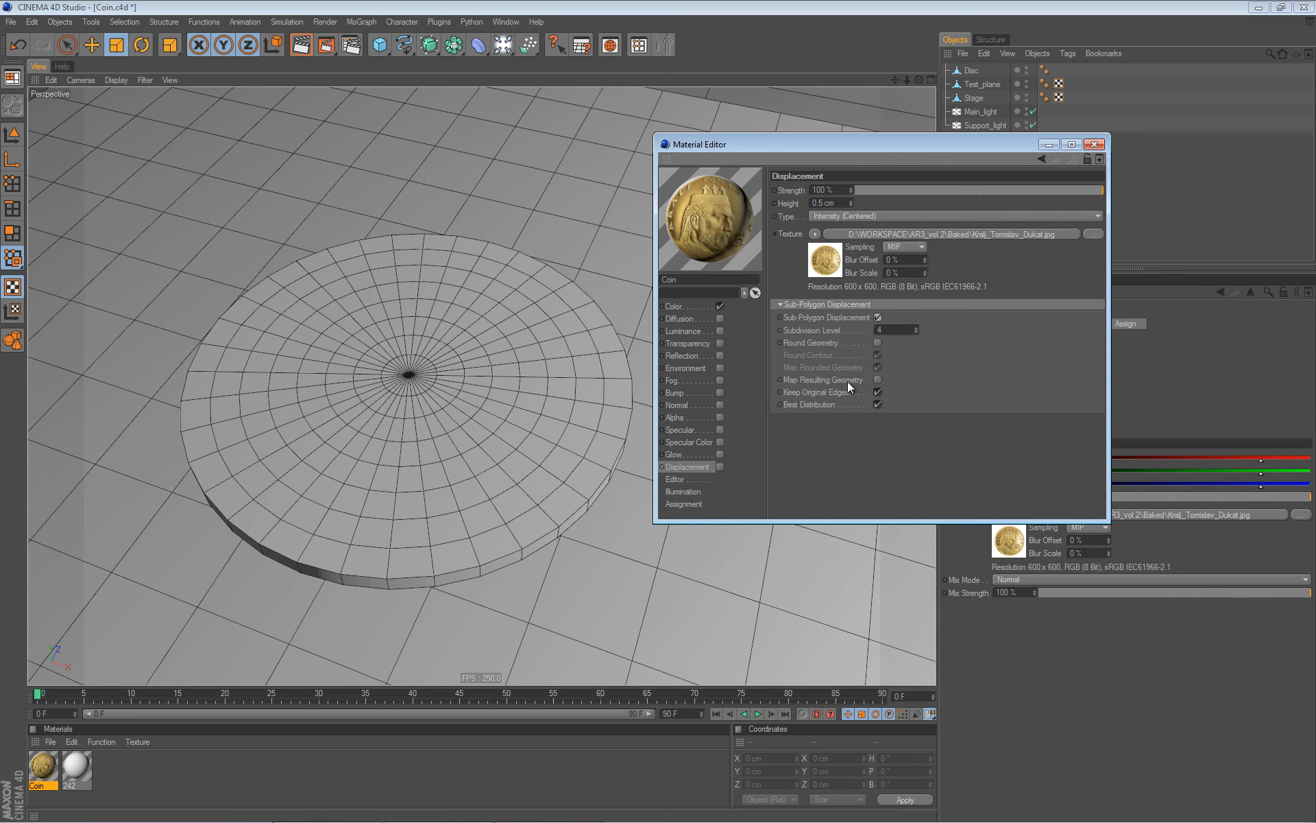
# Assign the Coin material to the disc and close the Material Editor.
pyautogui.keyDown('alt'); pyautogui.moveTo(377, 423); pyautogui.dragTo(303, 497); pyautogui.keyUp('alt')
pyautogui.moveTo(97, 732); pyautogui.dragTo(454, 405)
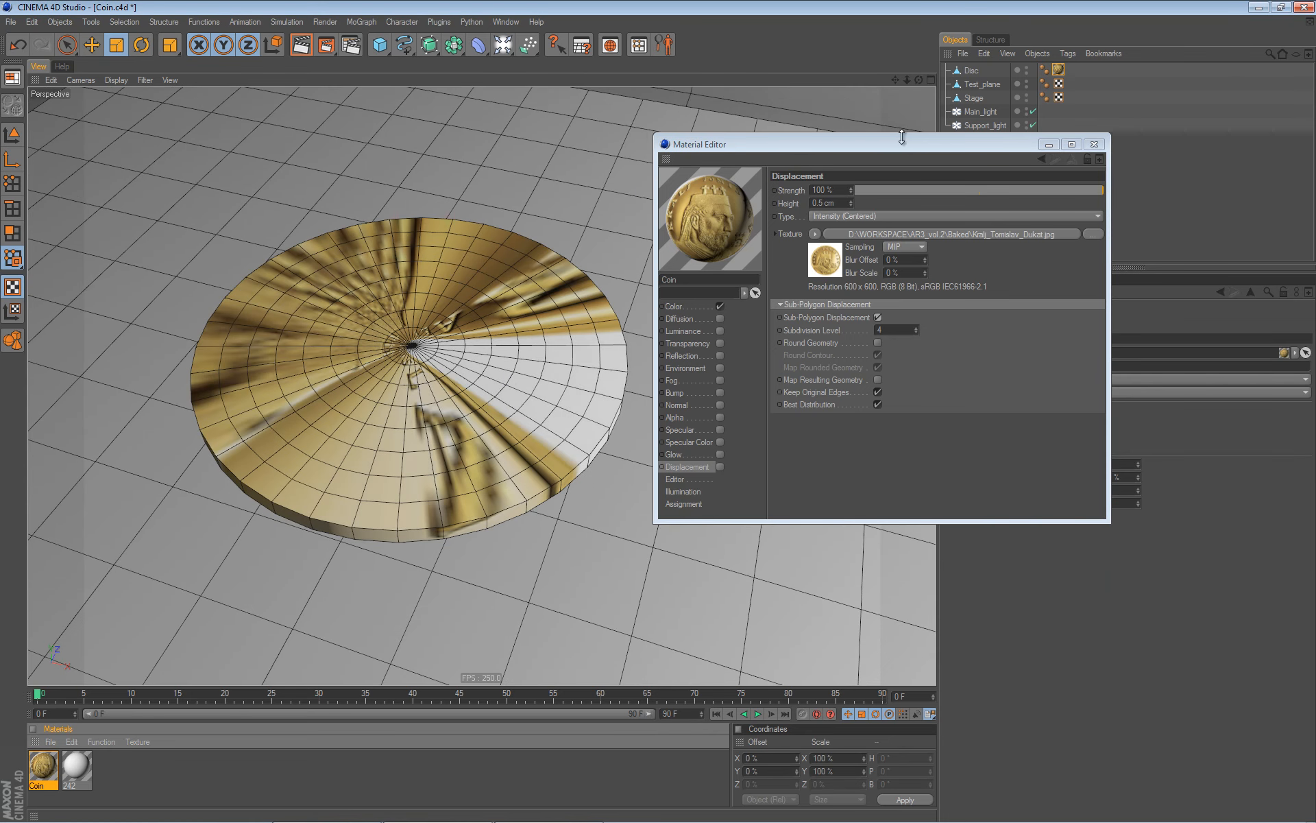
pyautogui.moveTo(918, 147); pyautogui.dragTo(982, 195)
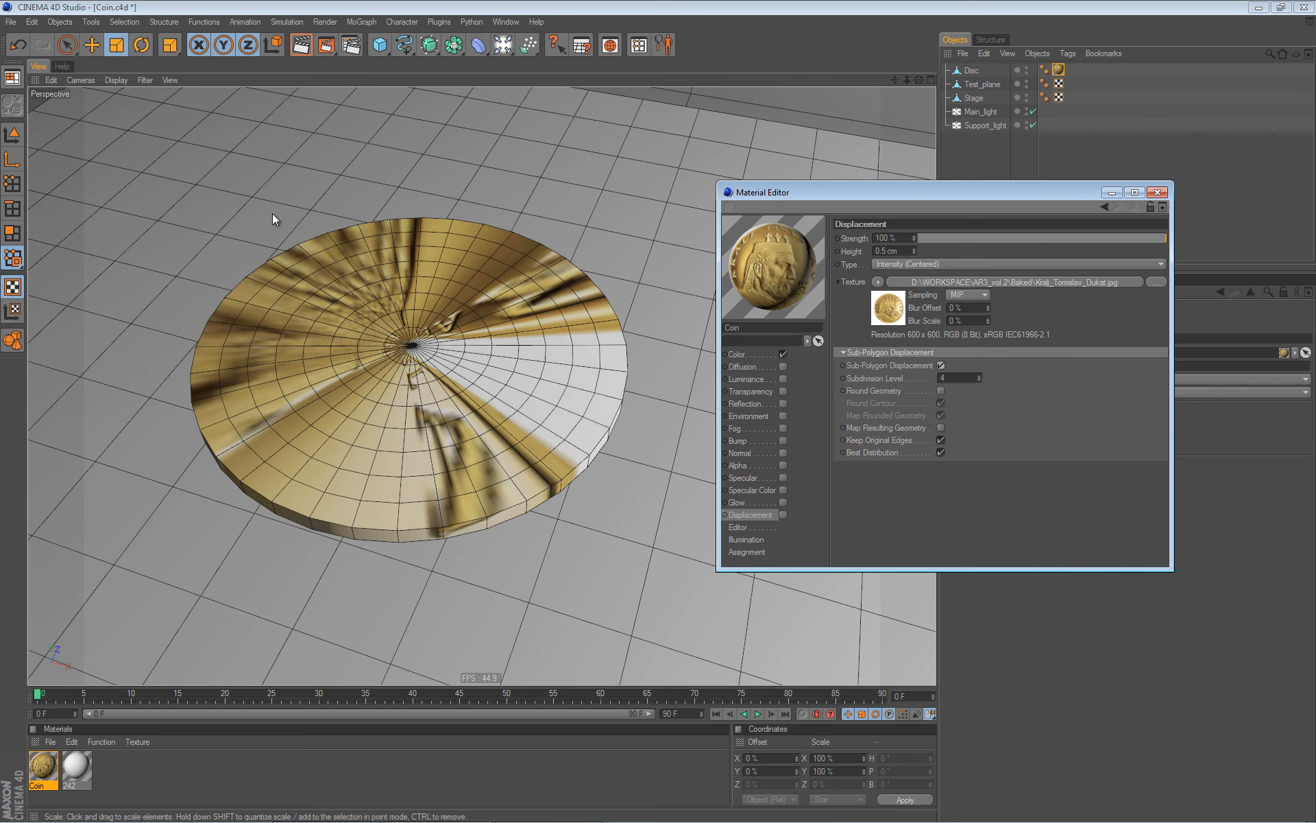
pyautogui.keyDown('alt'); pyautogui.moveTo(342, 405); pyautogui.dragTo(443, 360); pyautogui.keyUp('alt')
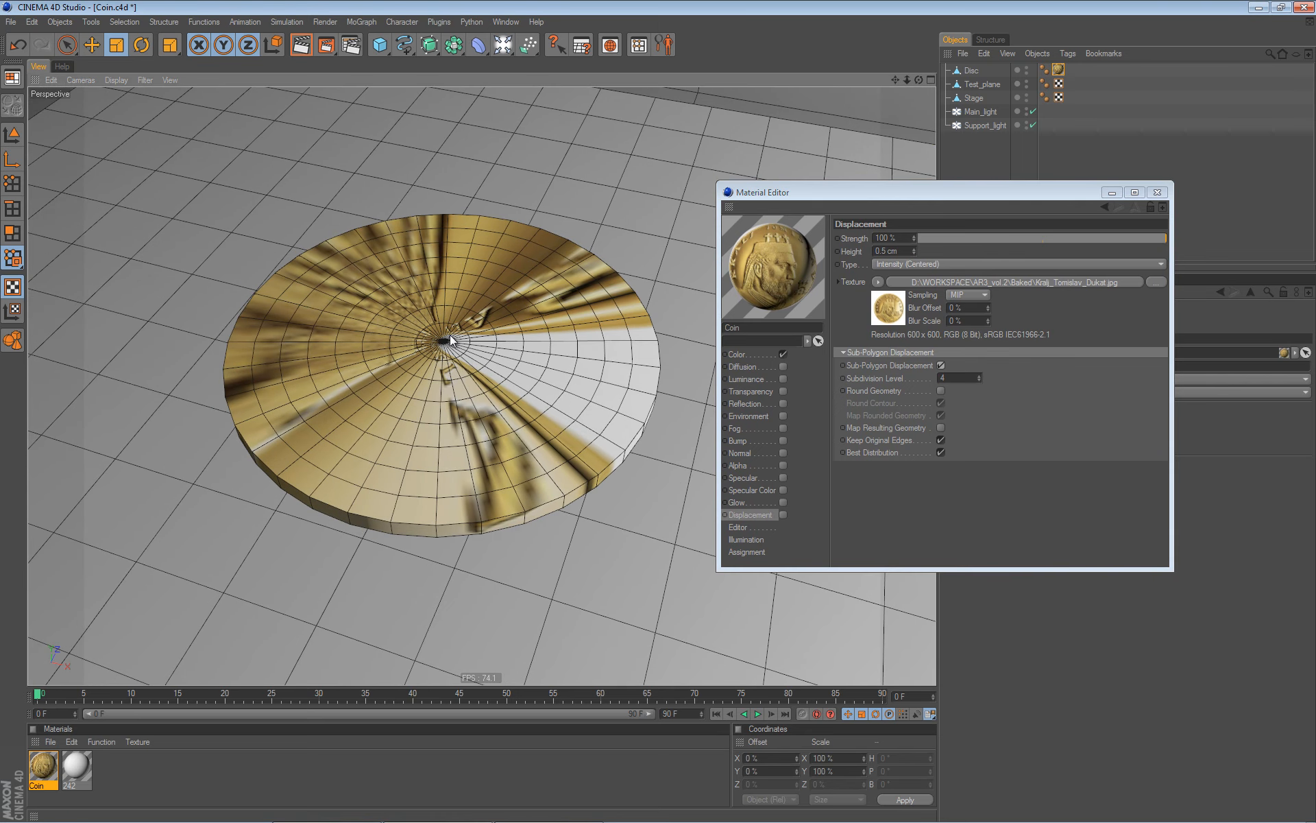
pyautogui.click(1156, 193)
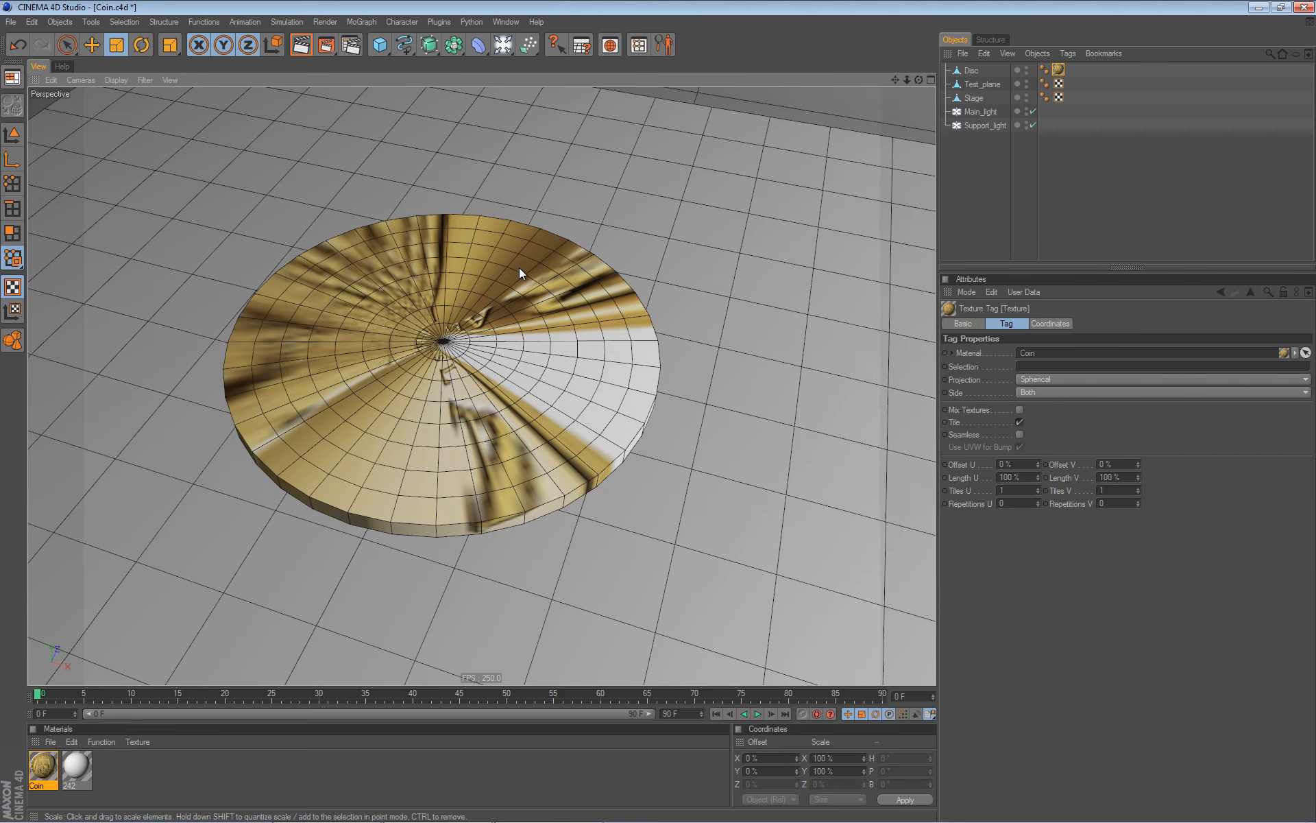
# Try UVW Mapping as the projection of the disc's Coin texture tag.
pyautogui.click(1050, 380)
pyautogui.click(1047, 474)
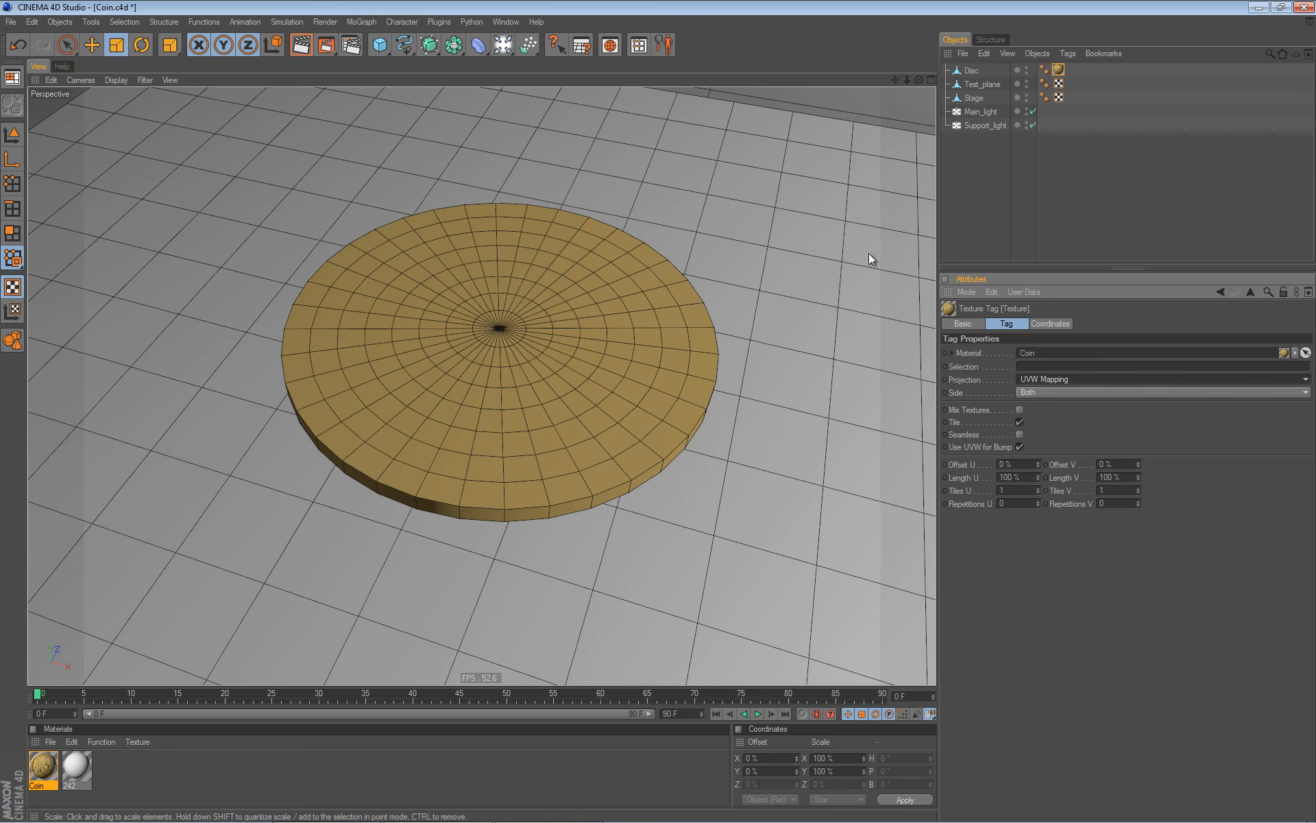
pyautogui.keyDown('alt'); pyautogui.moveTo(655, 408); pyautogui.dragTo(658, 413); pyautogui.keyUp('alt')
pyautogui.scroll(-2, 656, 411)
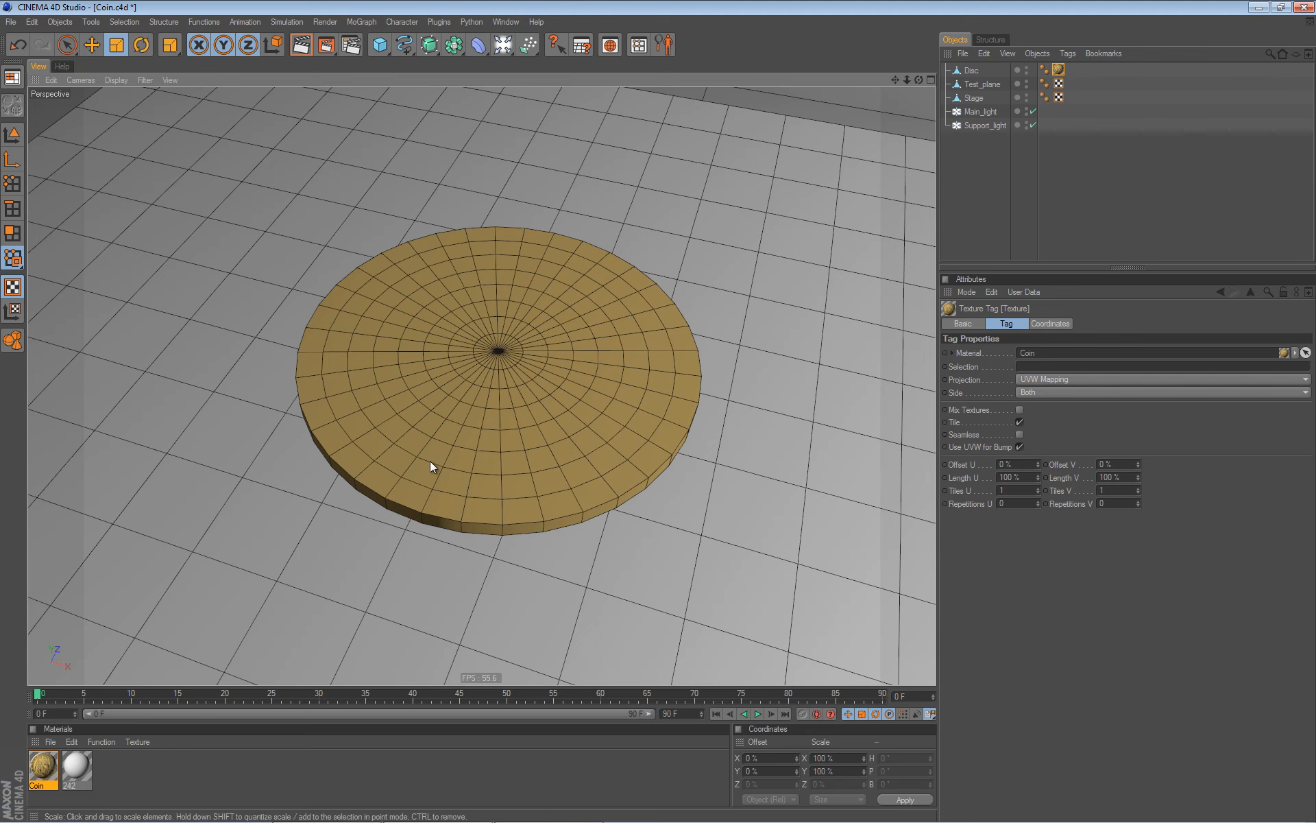
# Compare the Spherical and Flat projections on the disc's texture tag and settle on Cubic.
pyautogui.click(1068, 380)
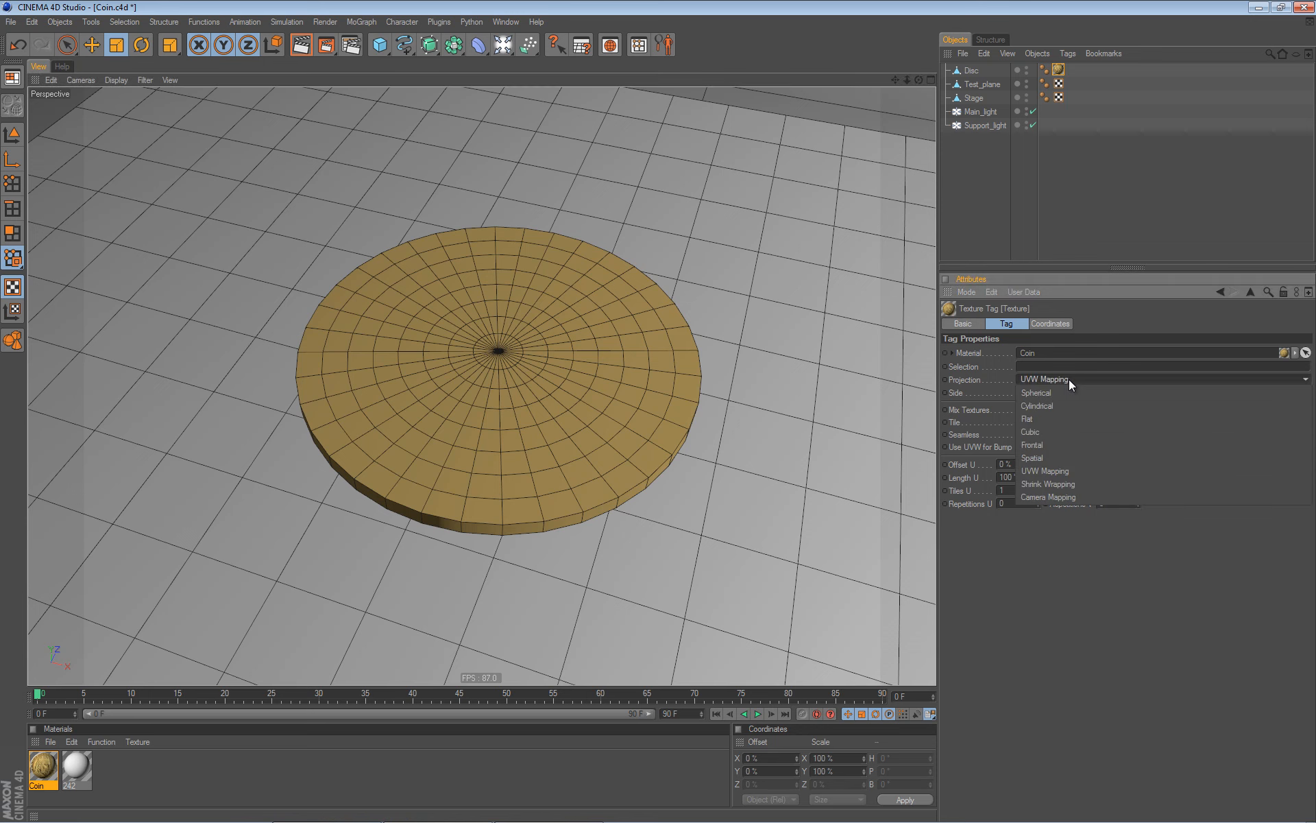
pyautogui.click(1039, 391)
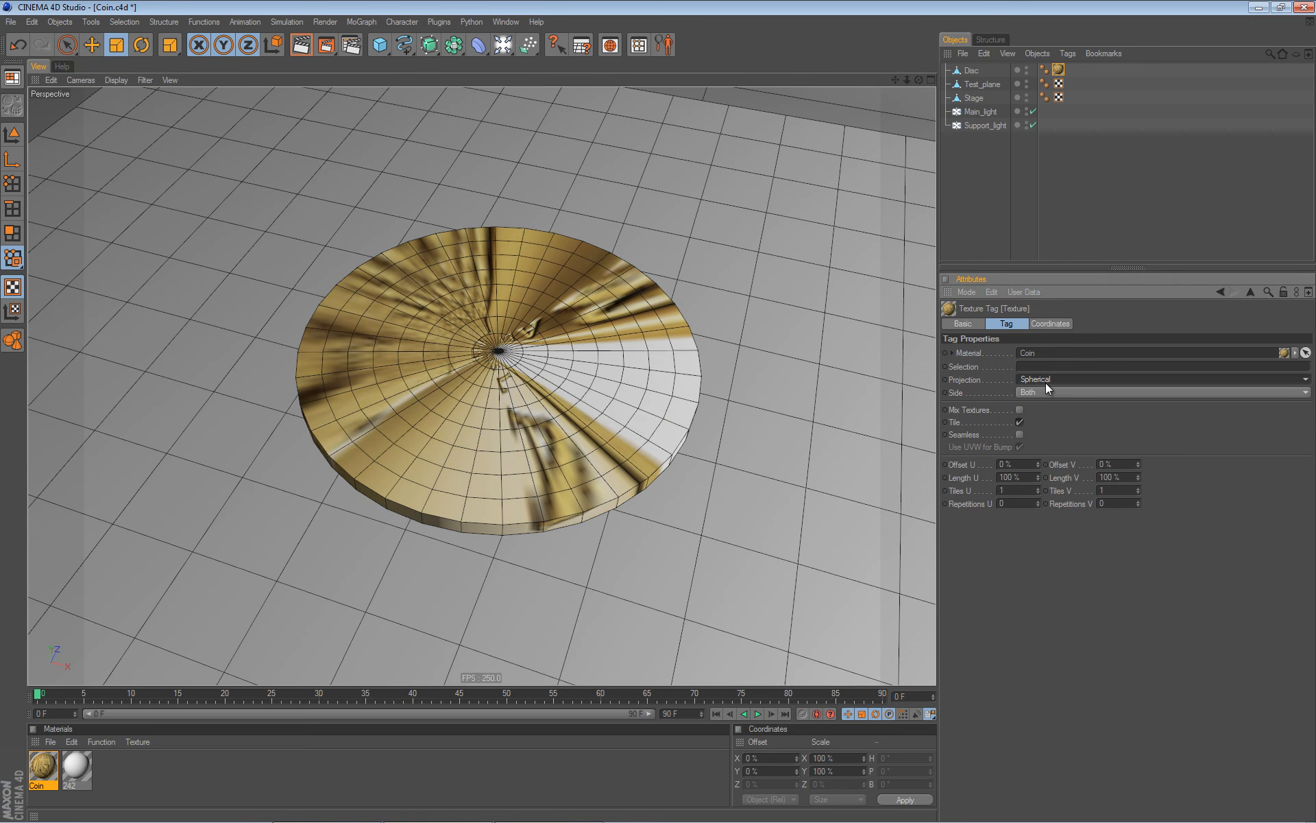
pyautogui.press('Down')
pyautogui.press('Down')
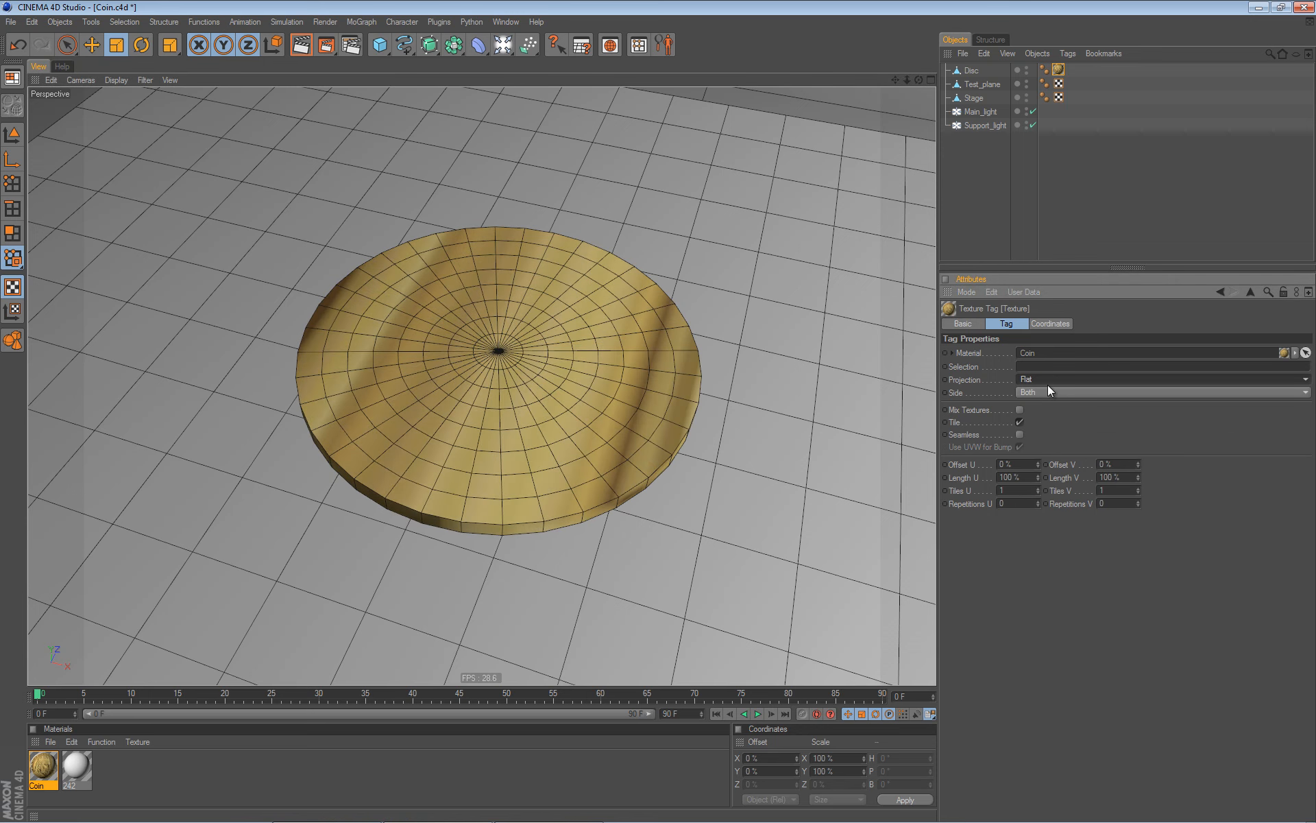
pyautogui.press('Down')
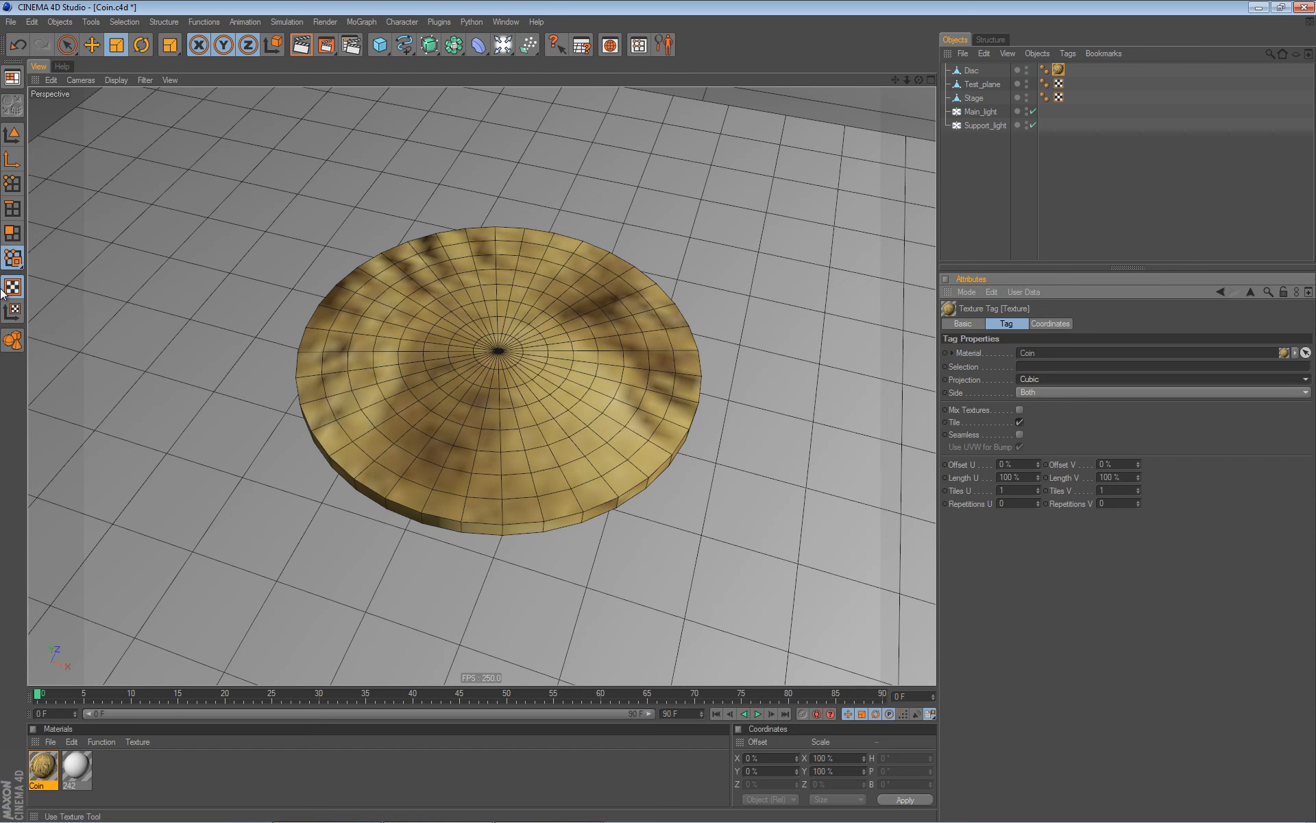
# Fit the disc's cubic Coin texture projection to the object and view the coin face in Model mode.
pyautogui.click(973, 71)
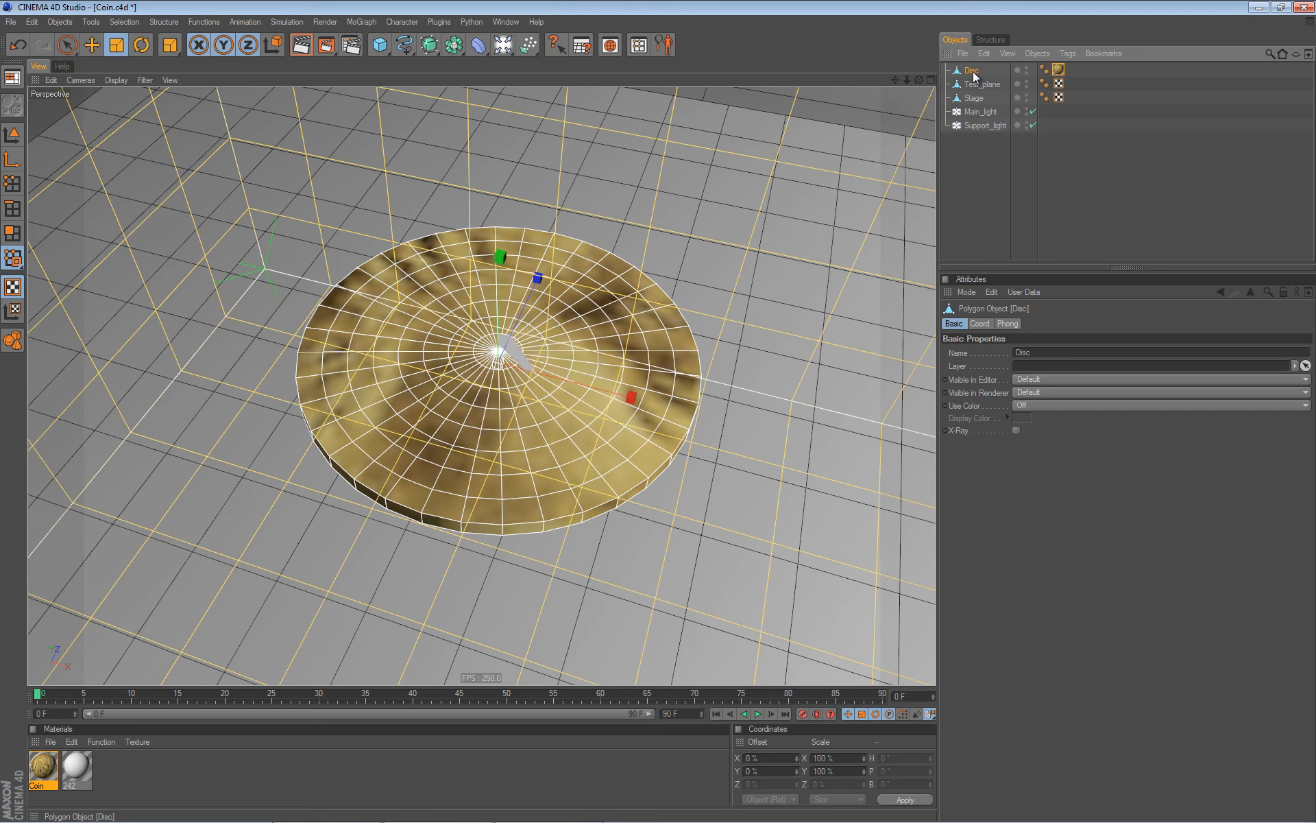
pyautogui.rightClick(1058, 70)
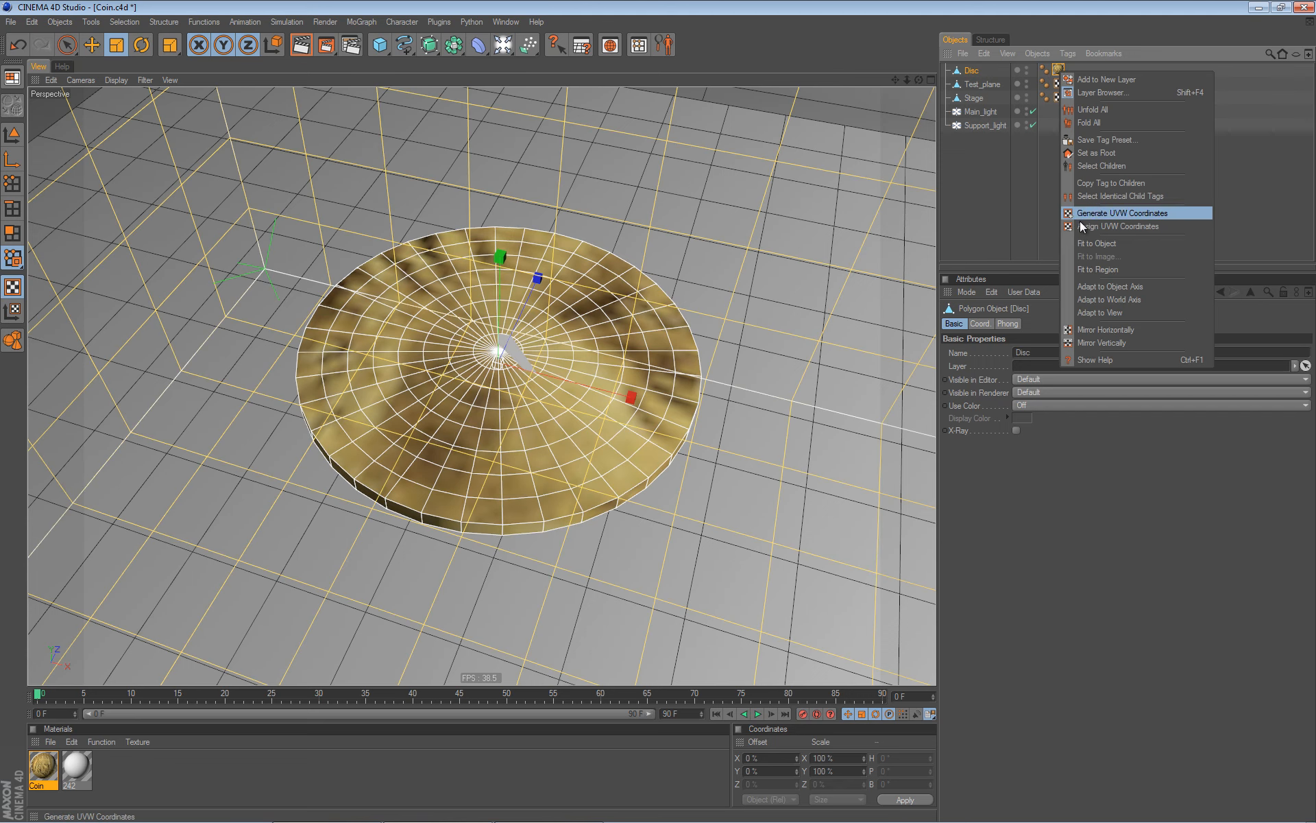
pyautogui.click(1095, 243)
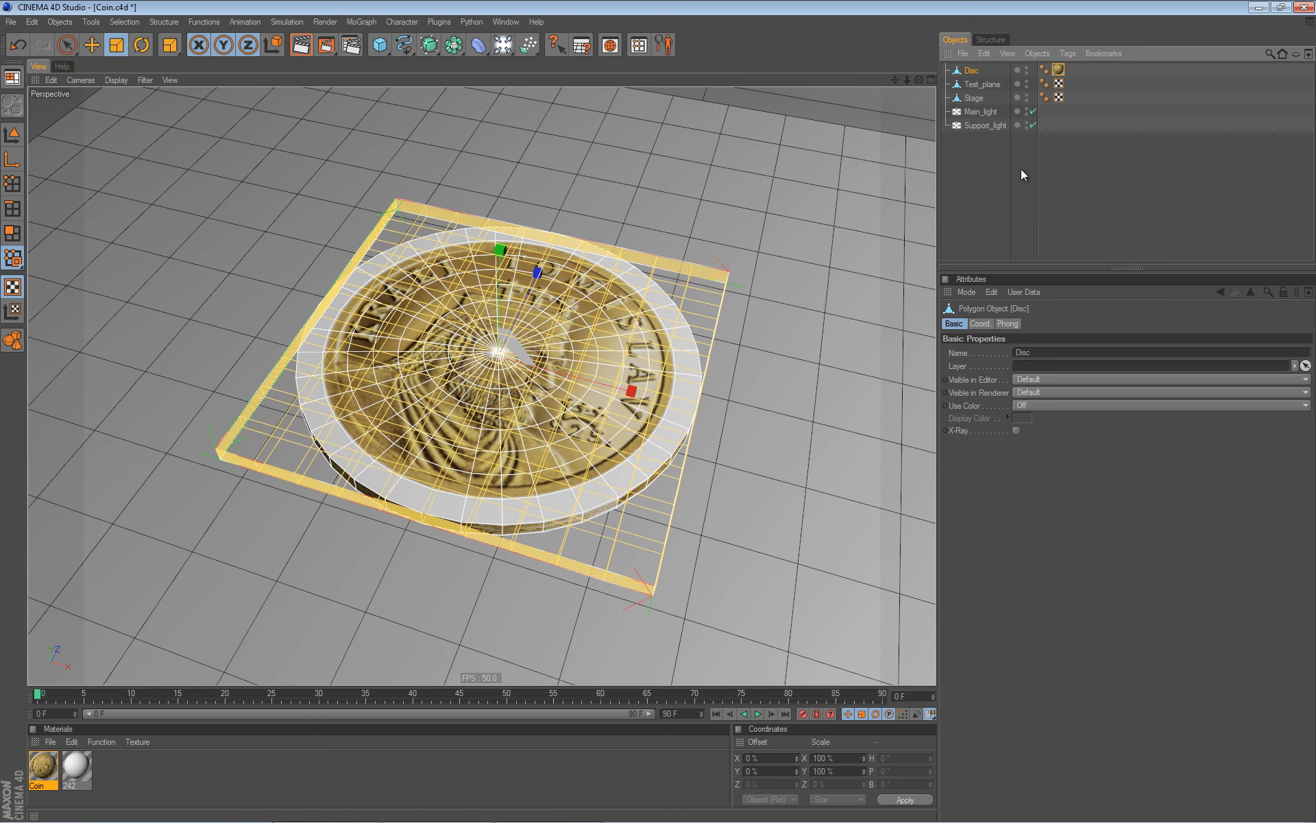
pyautogui.click(12, 135)
pyautogui.keyDown('alt'); pyautogui.moveTo(462, 359); pyautogui.dragTo(462, 391); pyautogui.keyUp('alt')
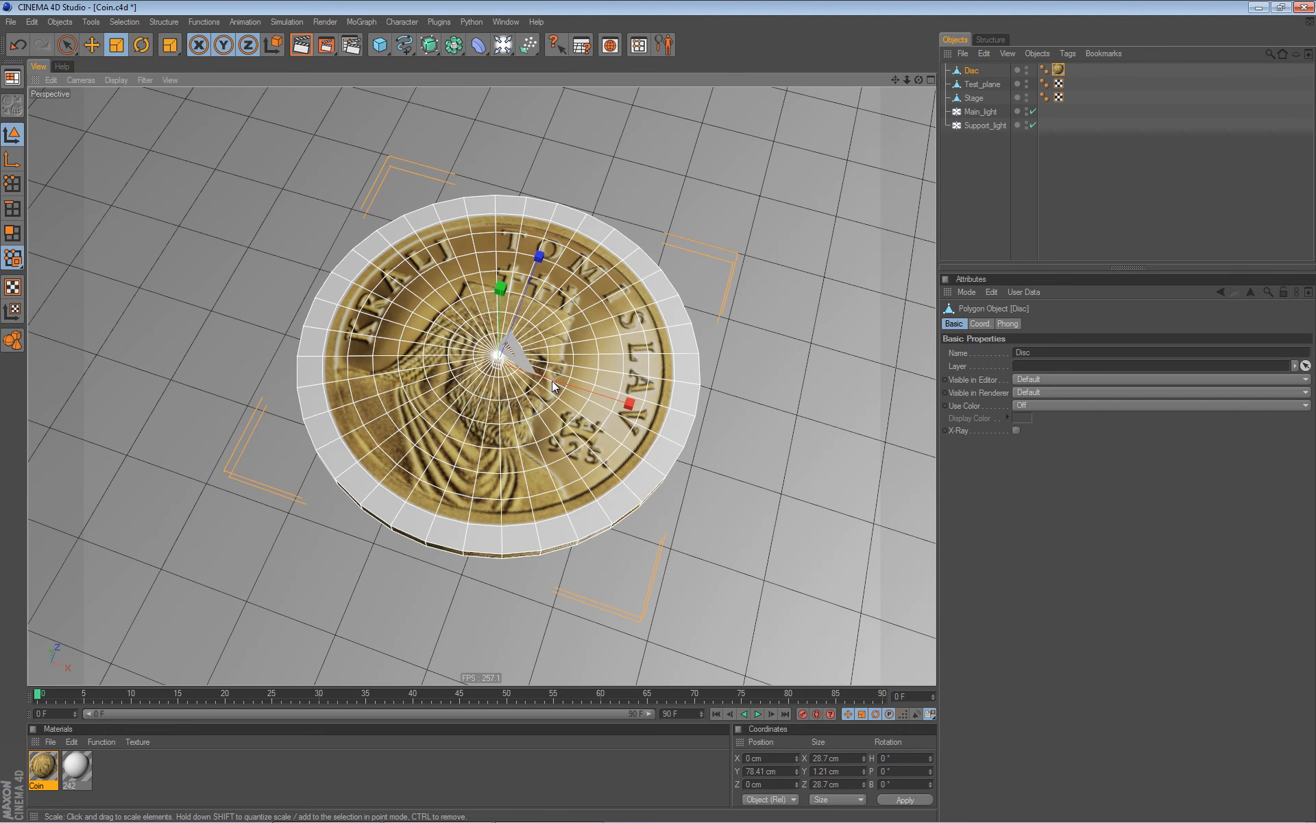
# Scale up the cubic texture projection until the coin image covers the disc's whole face without the white border.
pyautogui.click(13, 287)
pyautogui.moveTo(444, 354); pyautogui.dragTo(661, 411)
pyautogui.moveTo(660, 411); pyautogui.dragTo(660, 411)
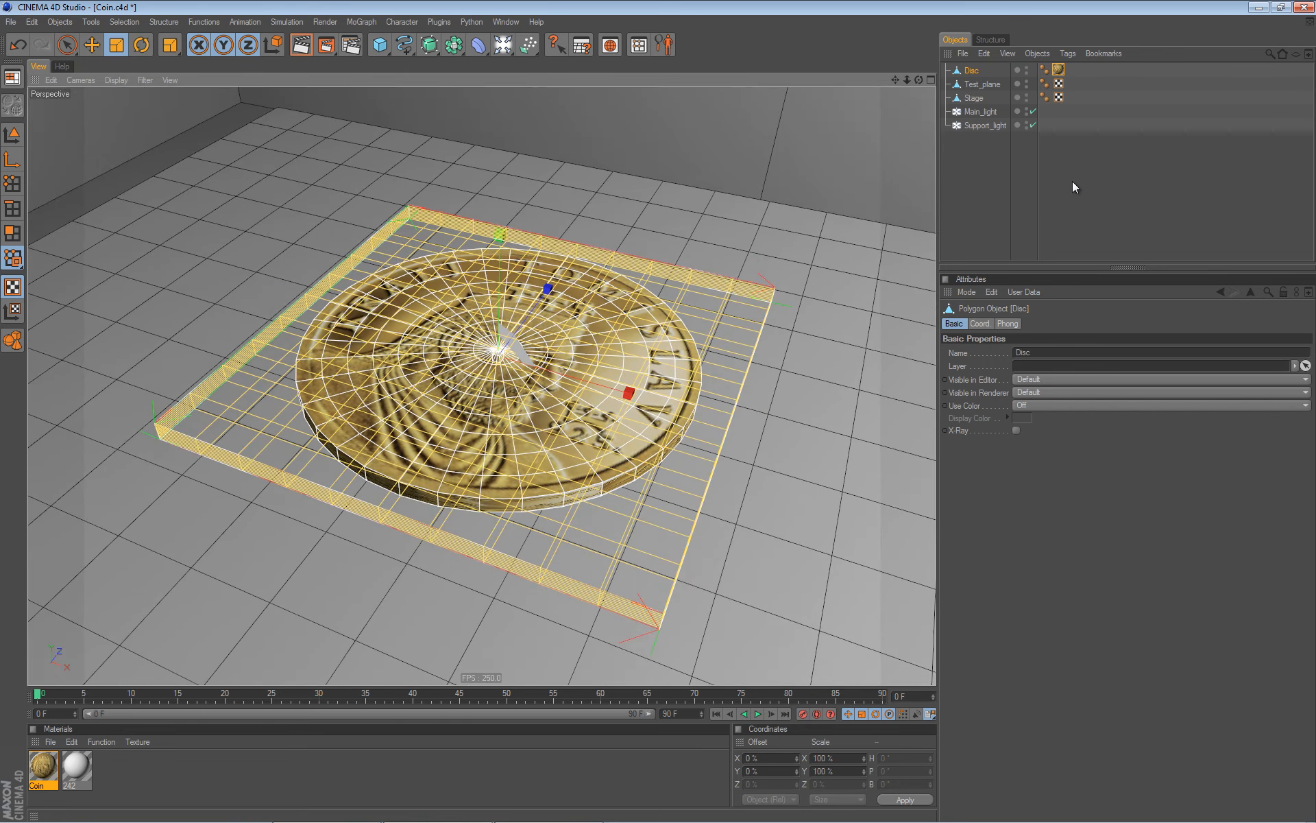
# Generate UVW coordinates from the disc's Coin texture tag and return to Model mode.
pyautogui.click(1058, 69)
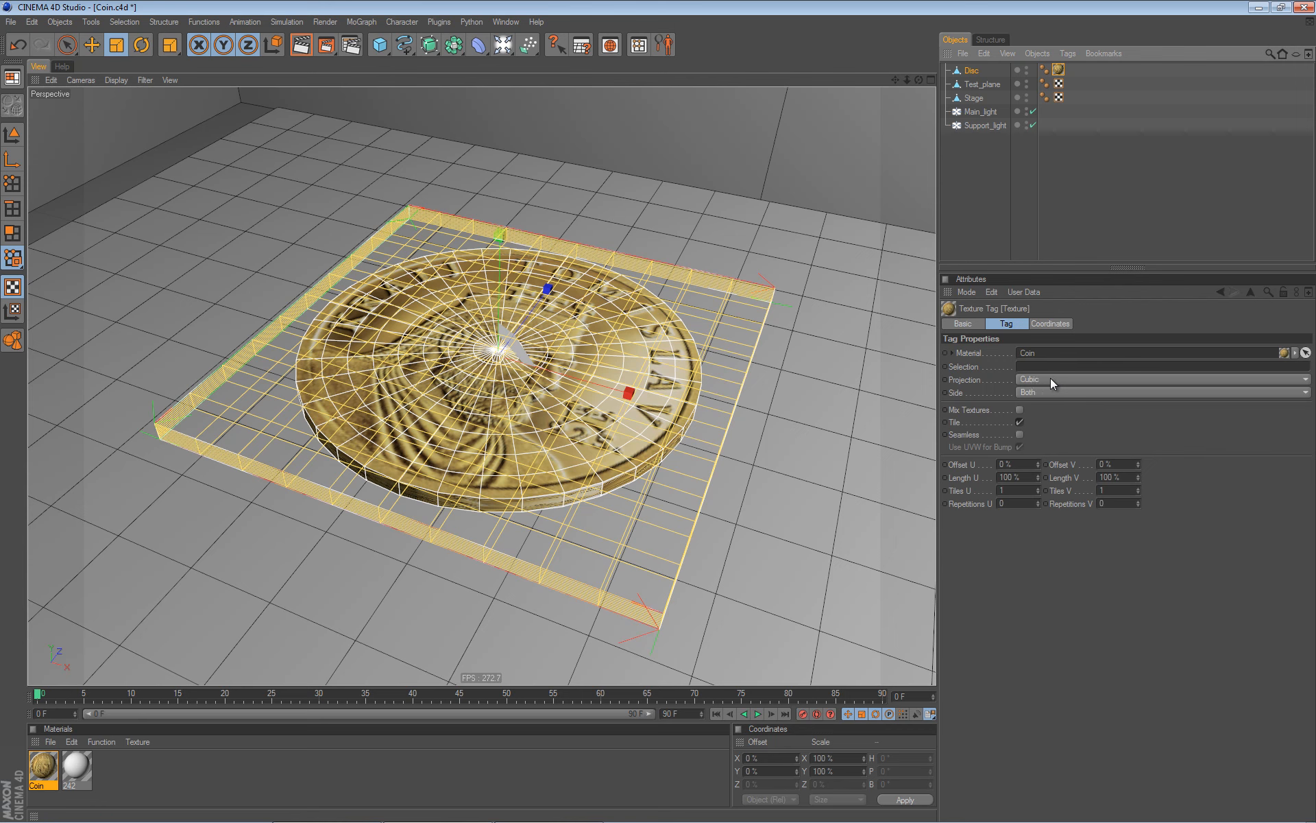
pyautogui.rightClick(1060, 69)
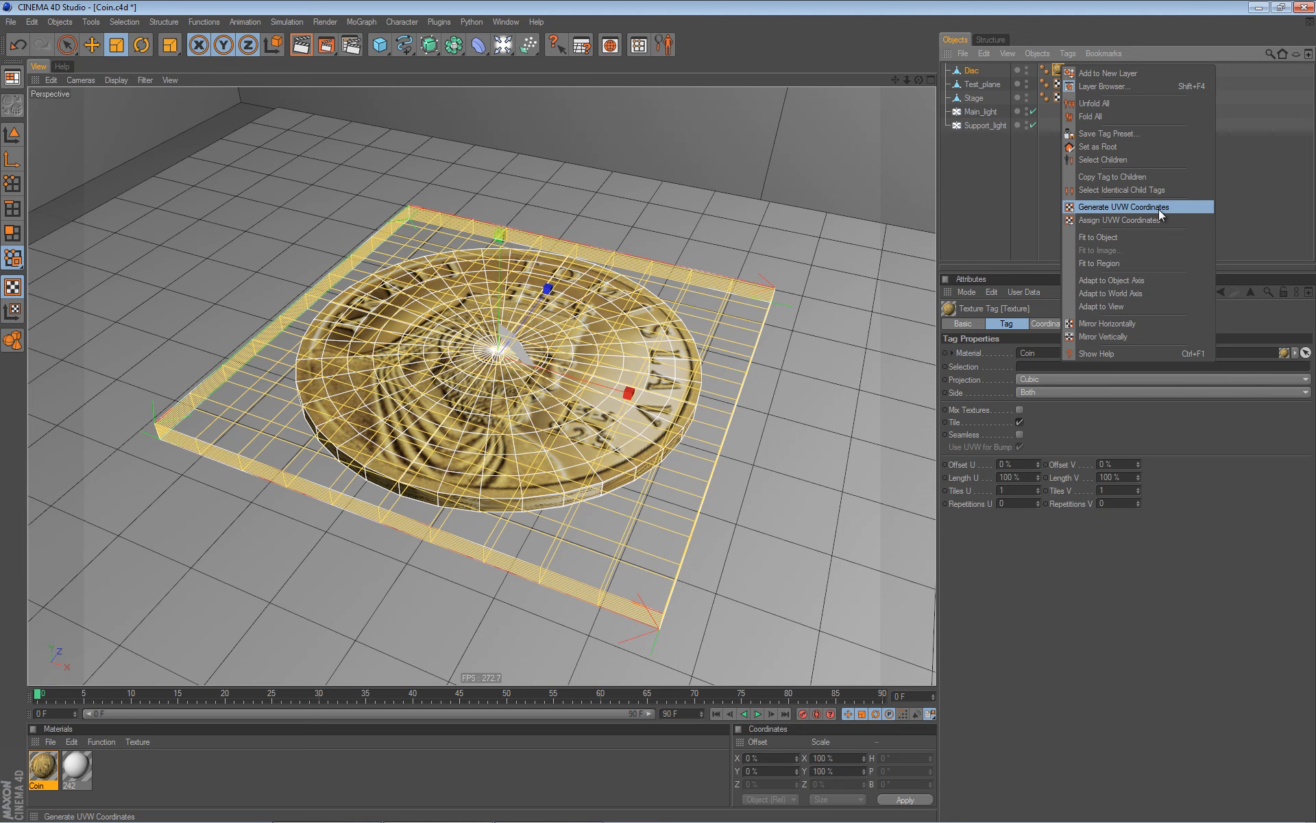
pyautogui.click(1129, 208)
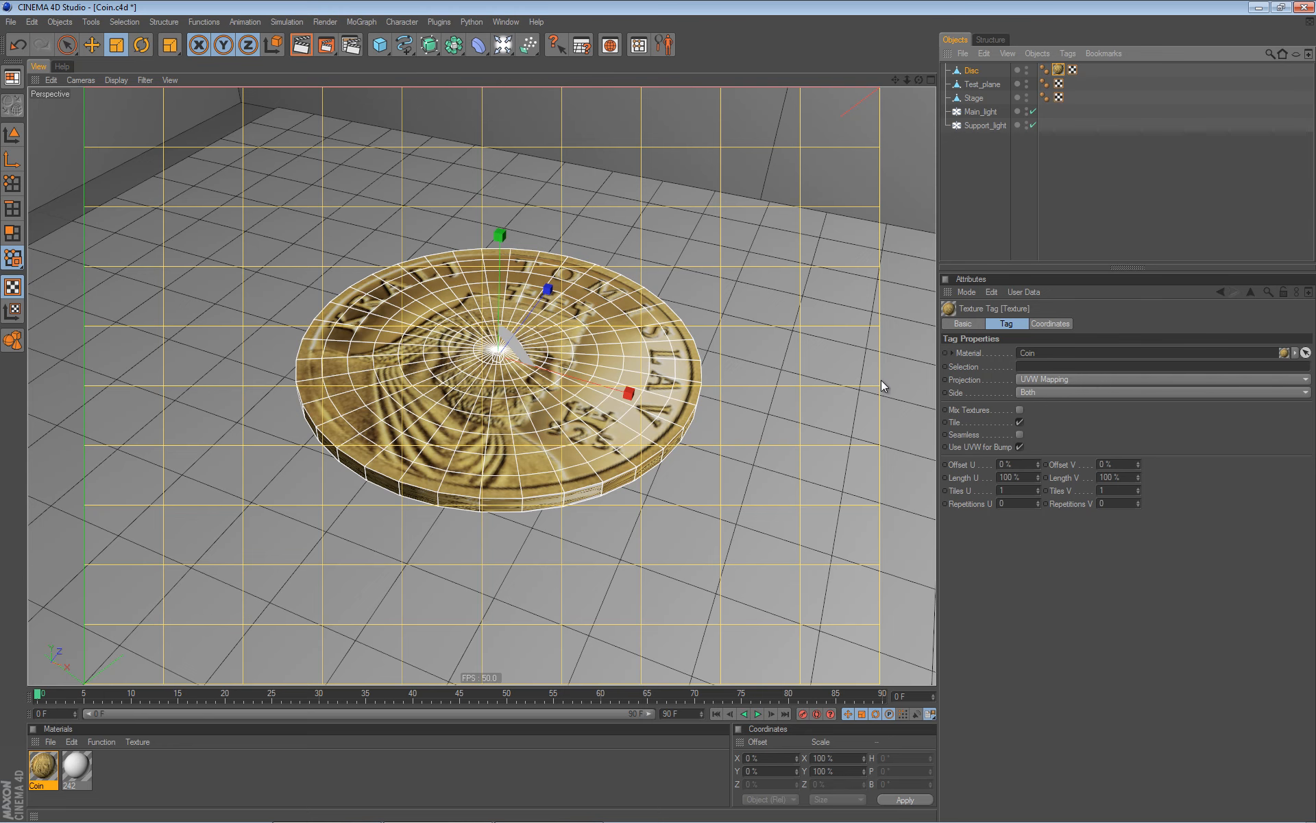
pyautogui.click(12, 134)
pyautogui.keyDown('alt'); pyautogui.moveTo(699, 168); pyautogui.dragTo(521, 285); pyautogui.keyUp('alt')
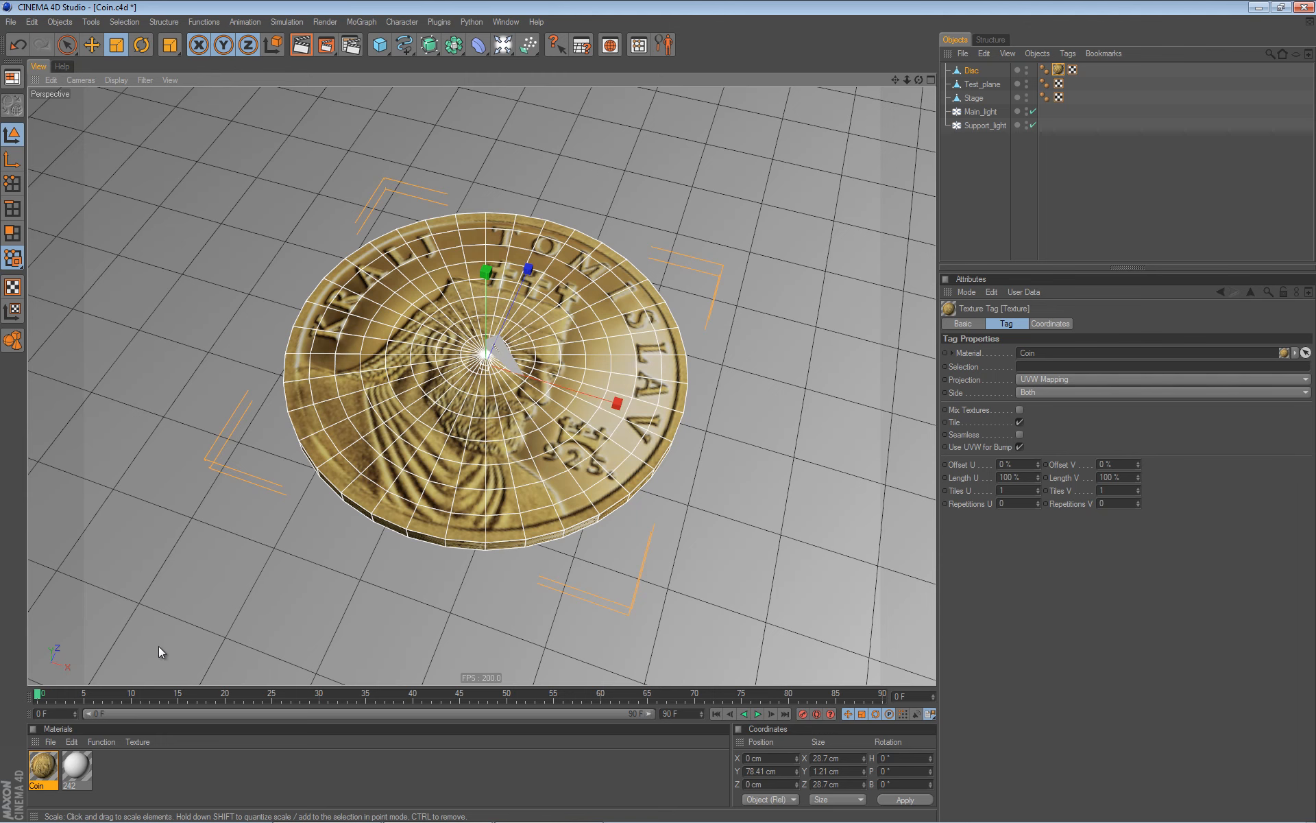
# Set the Coin material's Sub-Polygon Displacement subdivision level to 6 and close the Material Editor.
pyautogui.doubleClick(43, 764)
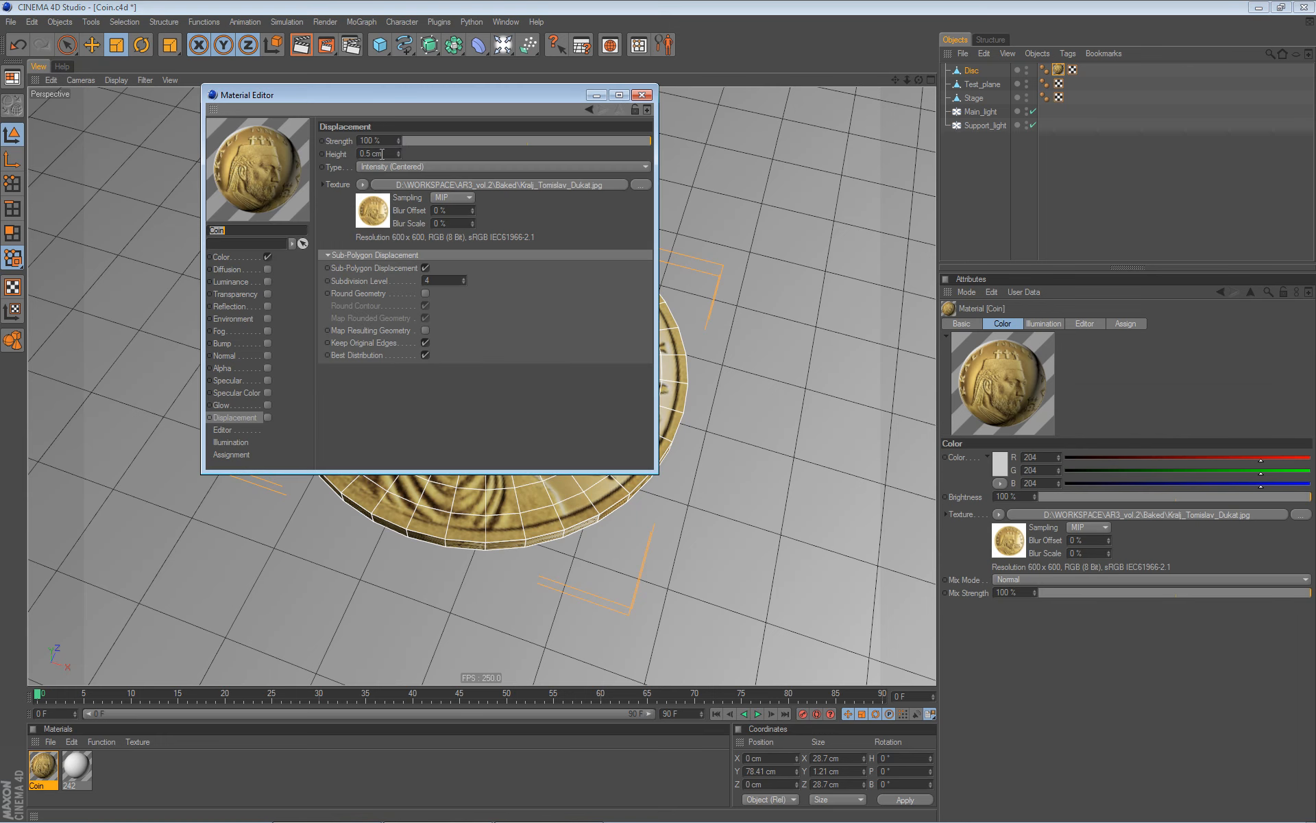
pyautogui.moveTo(447, 102); pyautogui.dragTo(1015, 156)
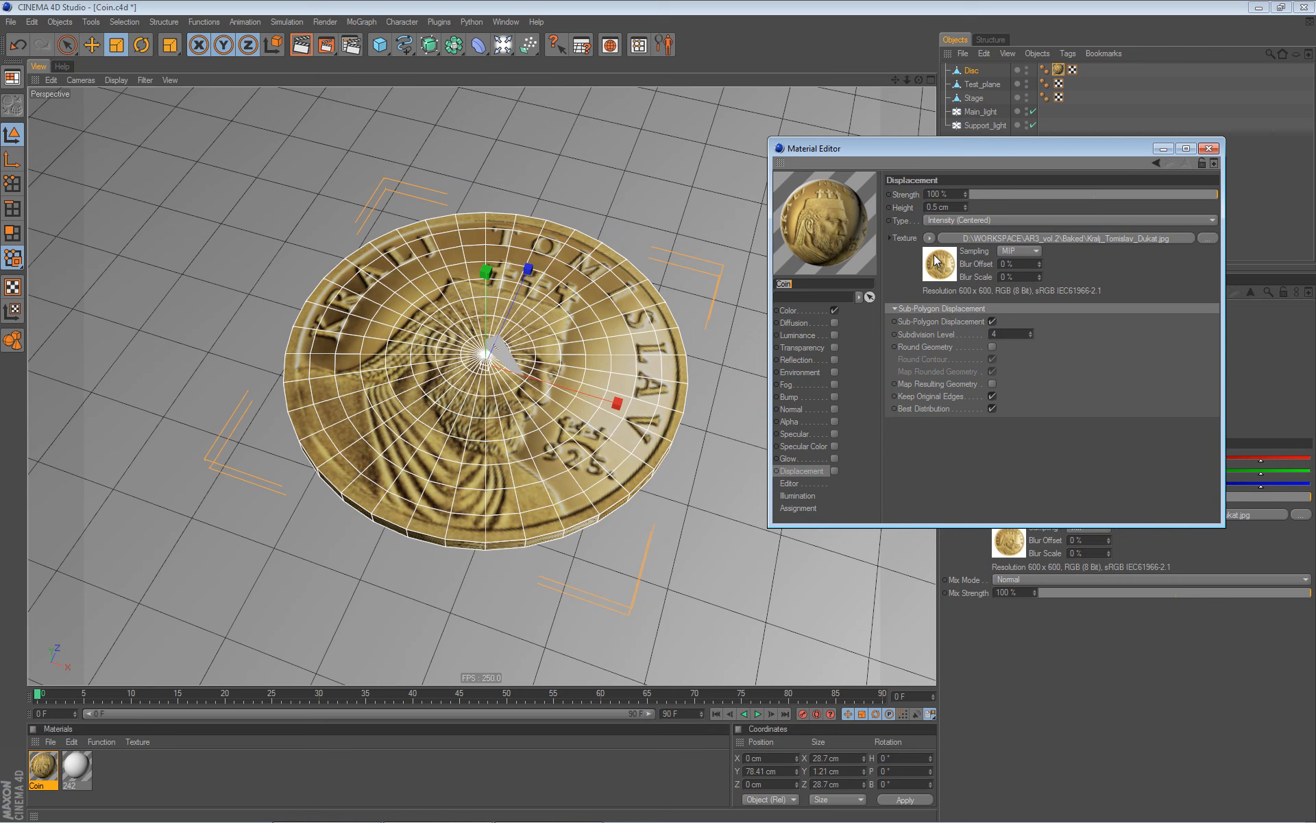
pyautogui.write('6')
pyautogui.press('Return')
pyautogui.click(1208, 148)
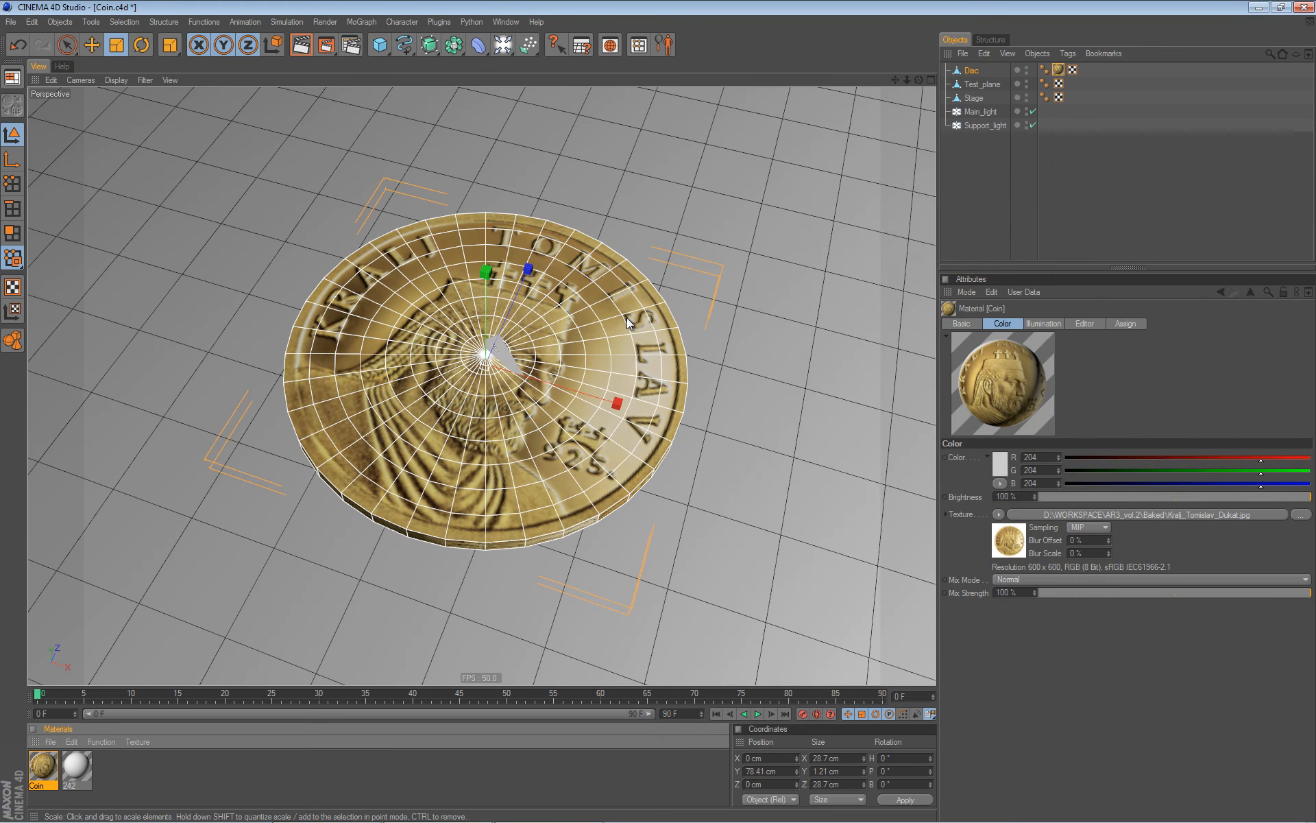
# Show an interactive render region around the deselected coin and enable the Coin material's Displacement channel.
pyautogui.click(967, 221)
pyautogui.hotkey('ctrl', 'r')
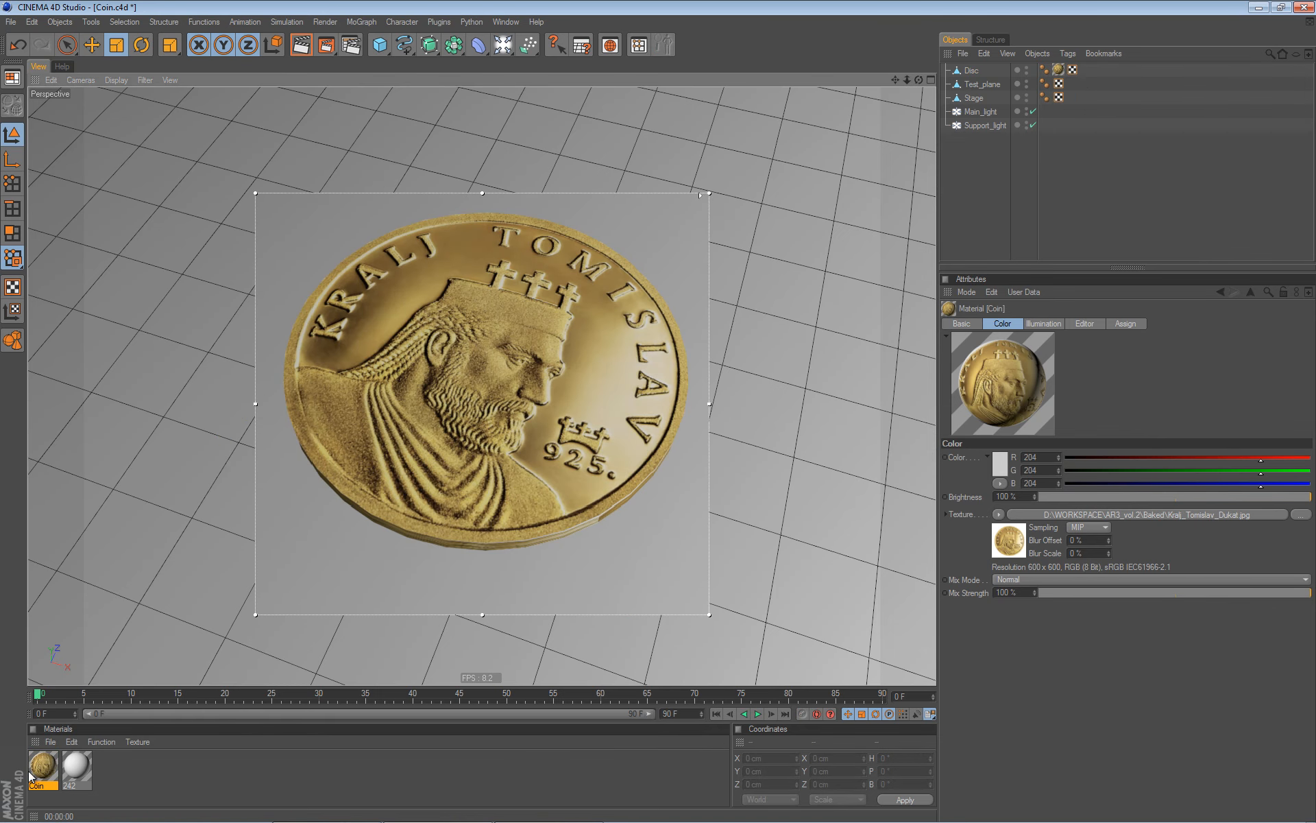
pyautogui.doubleClick(43, 764)
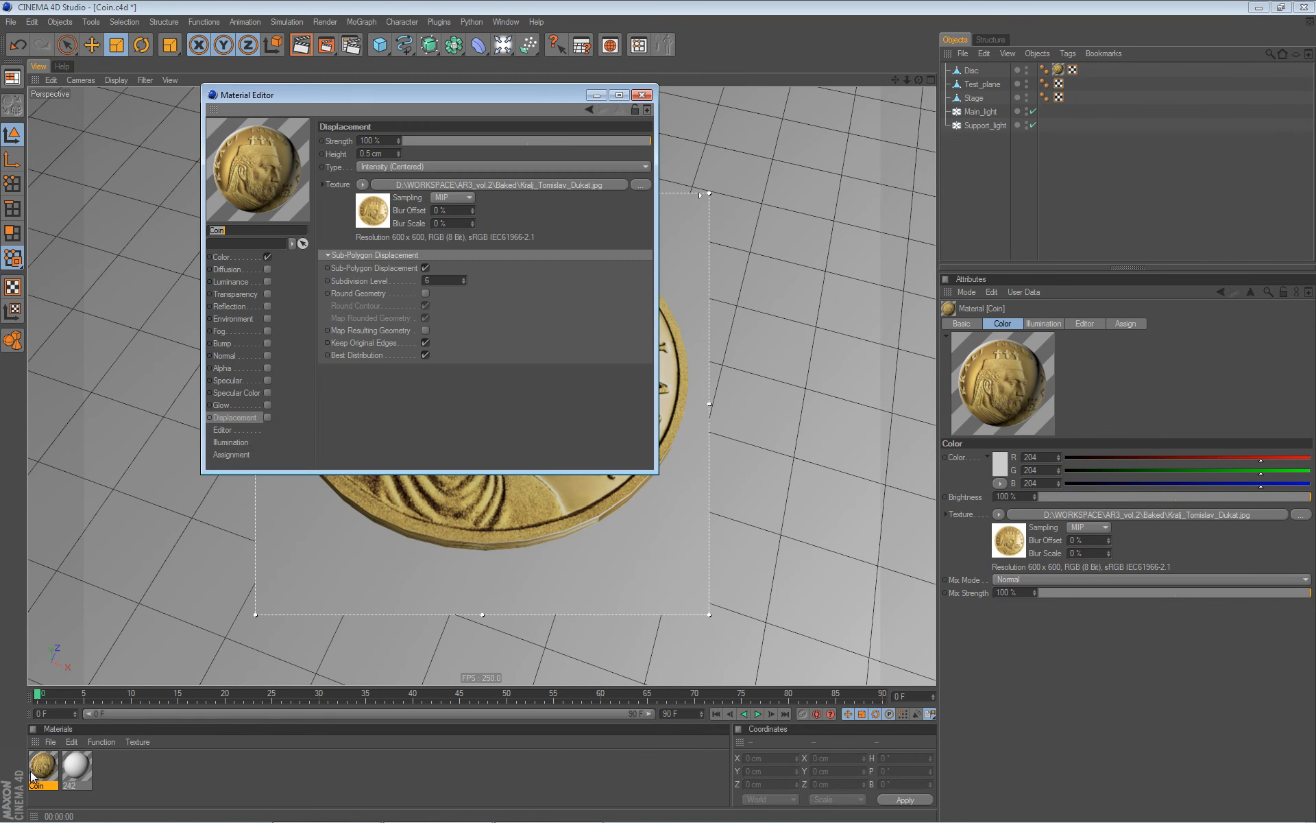
pyautogui.click(268, 417)
pyautogui.moveTo(479, 99); pyautogui.dragTo(1079, 108)
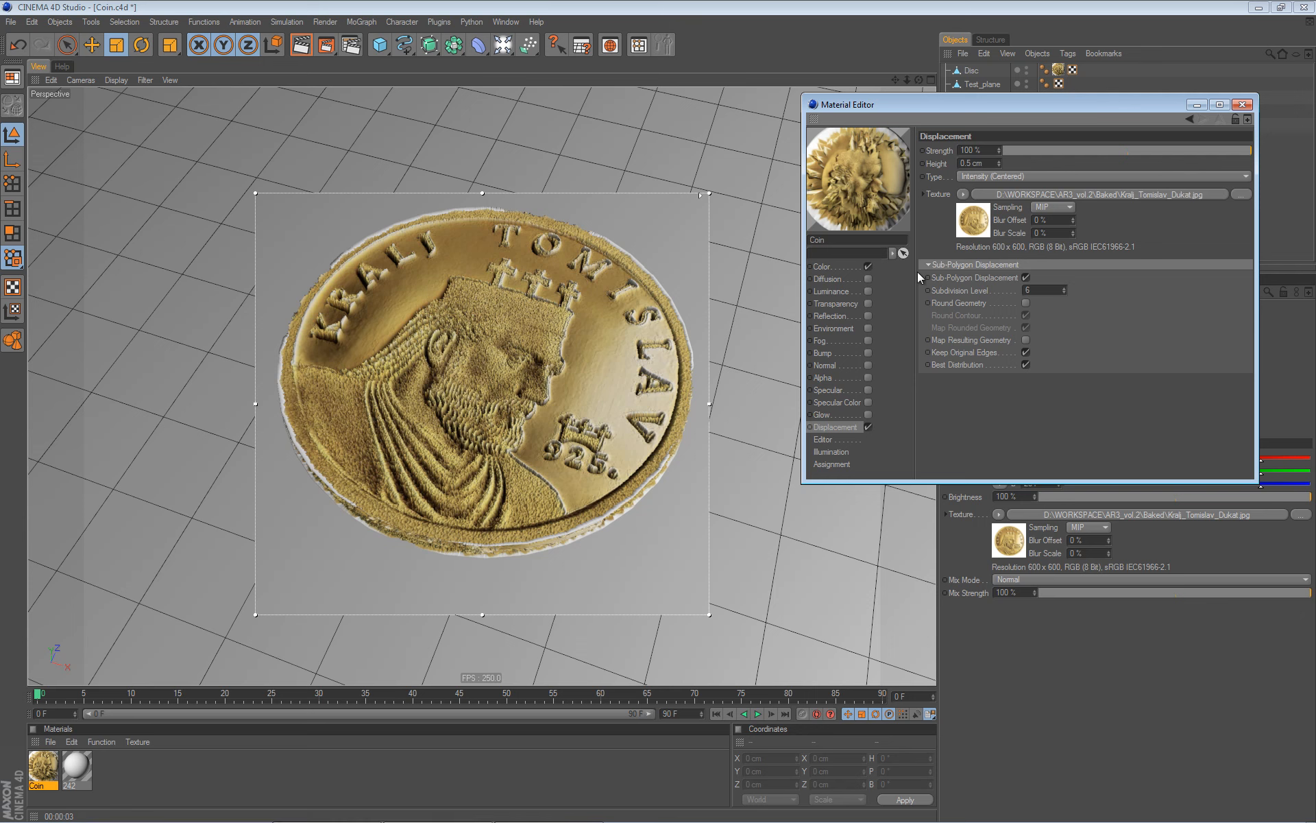
# Copy the Coin material's displacement texture into its enabled Alpha channel and turn off Soft.
pyautogui.rightClick(940, 196)
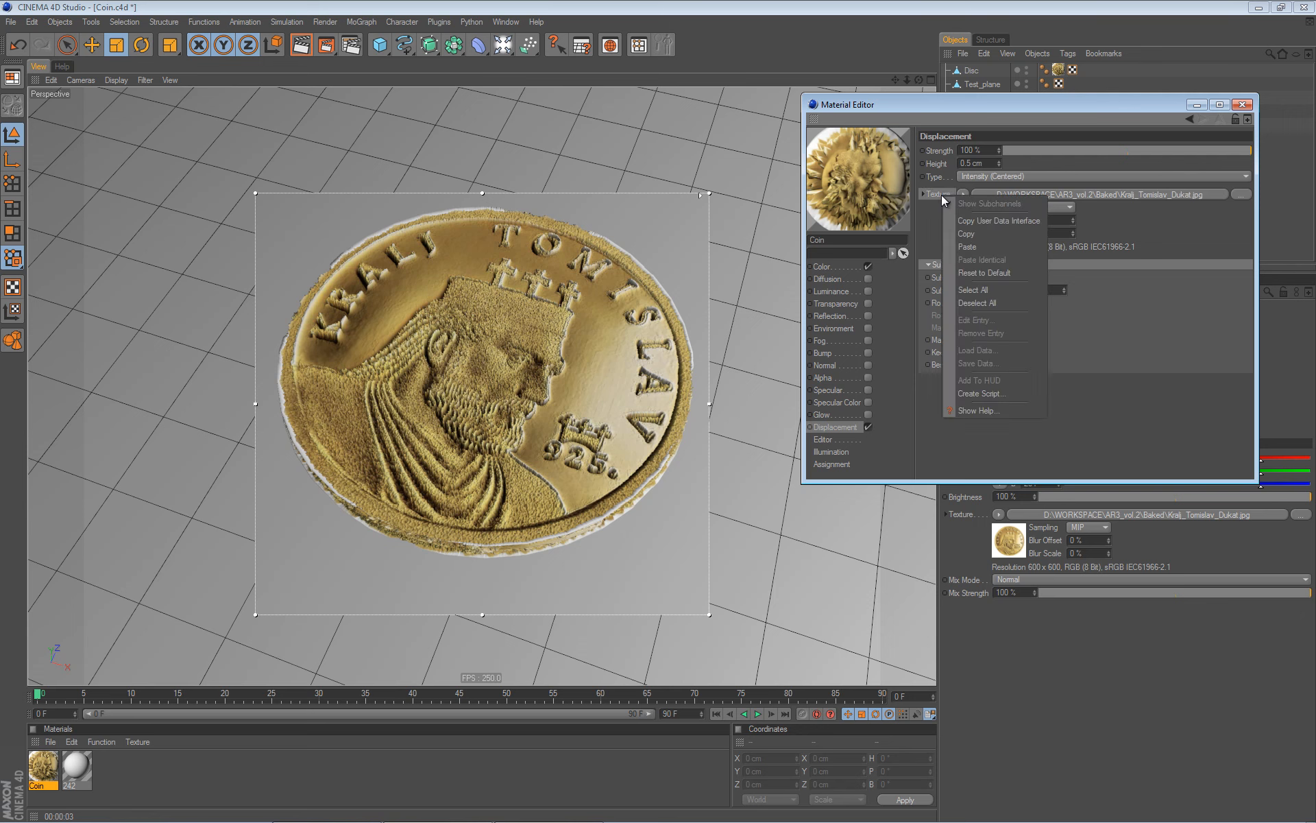
pyautogui.click(970, 233)
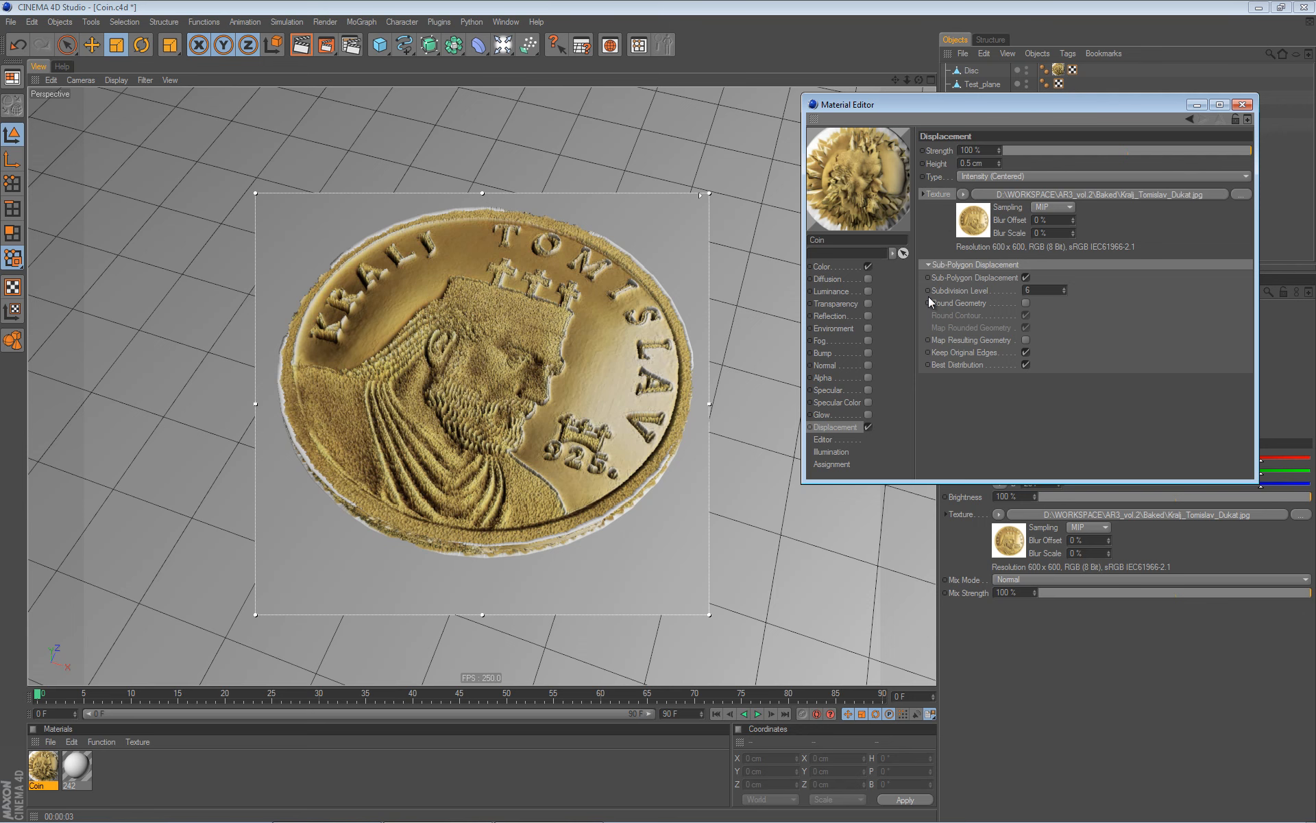
pyautogui.click(868, 379)
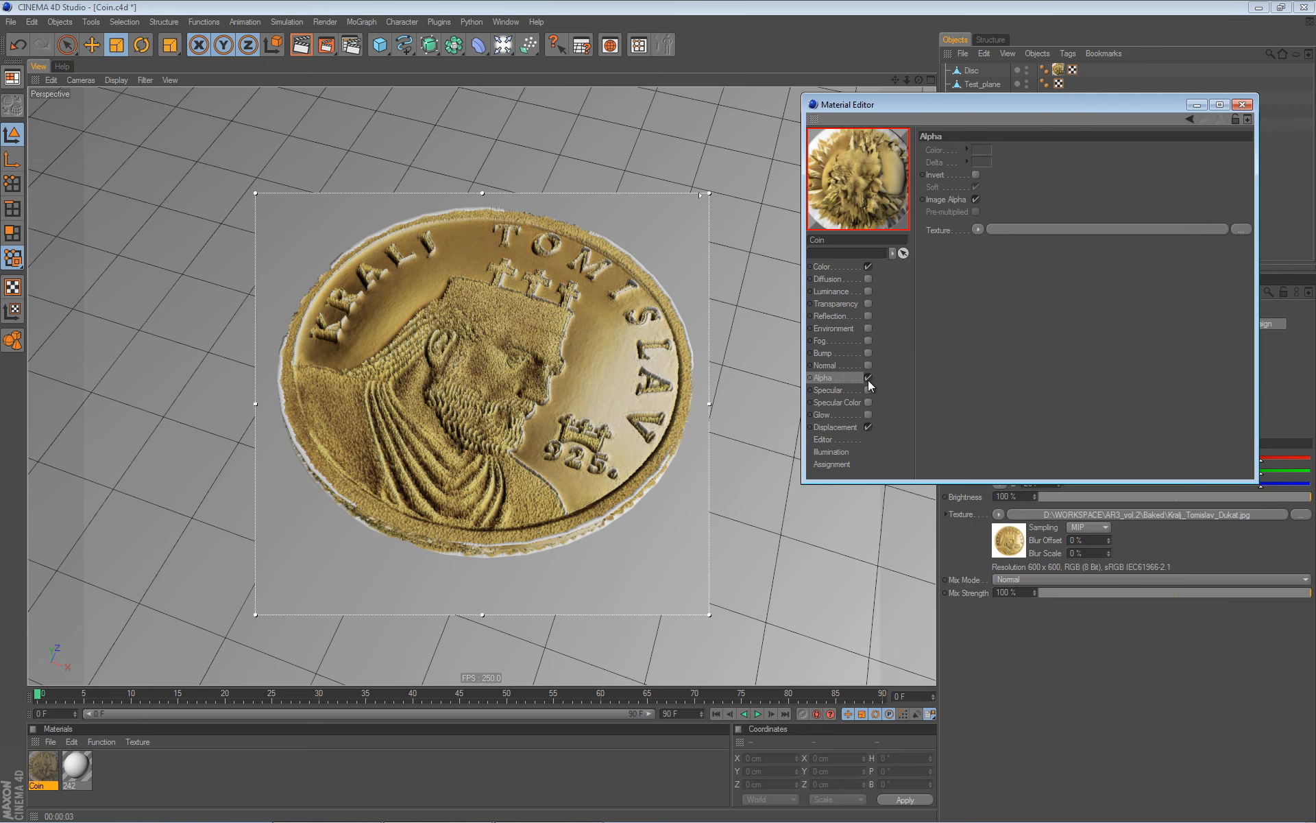
pyautogui.rightClick(941, 232)
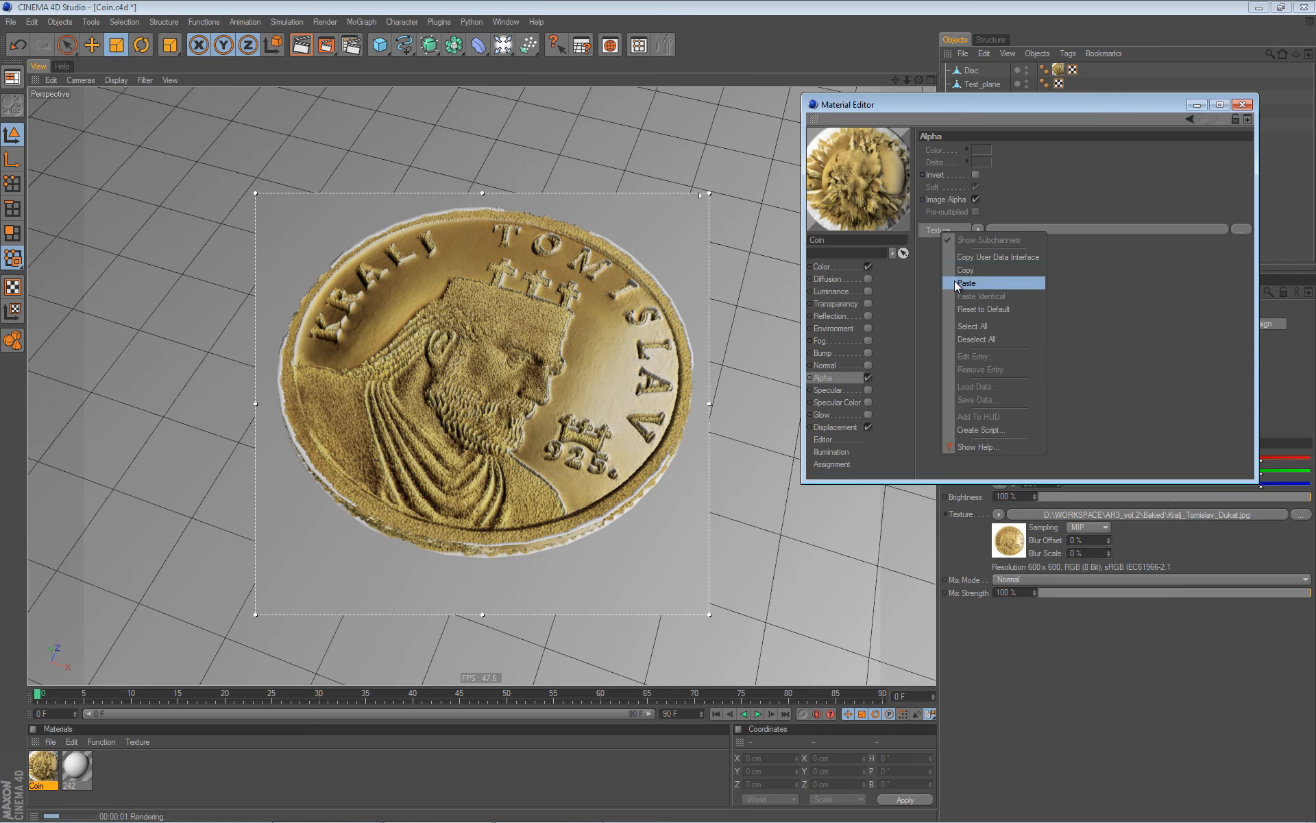
pyautogui.click(953, 282)
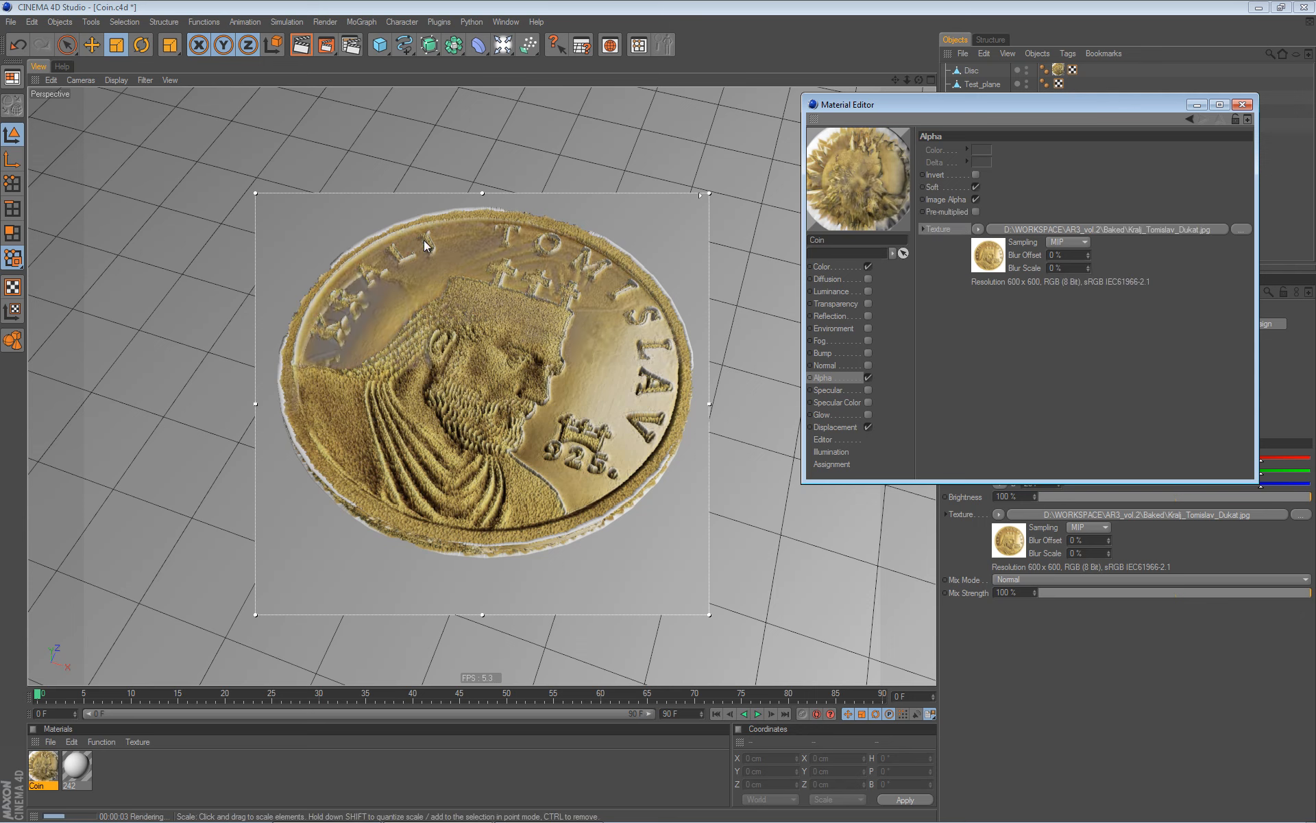
pyautogui.click(976, 187)
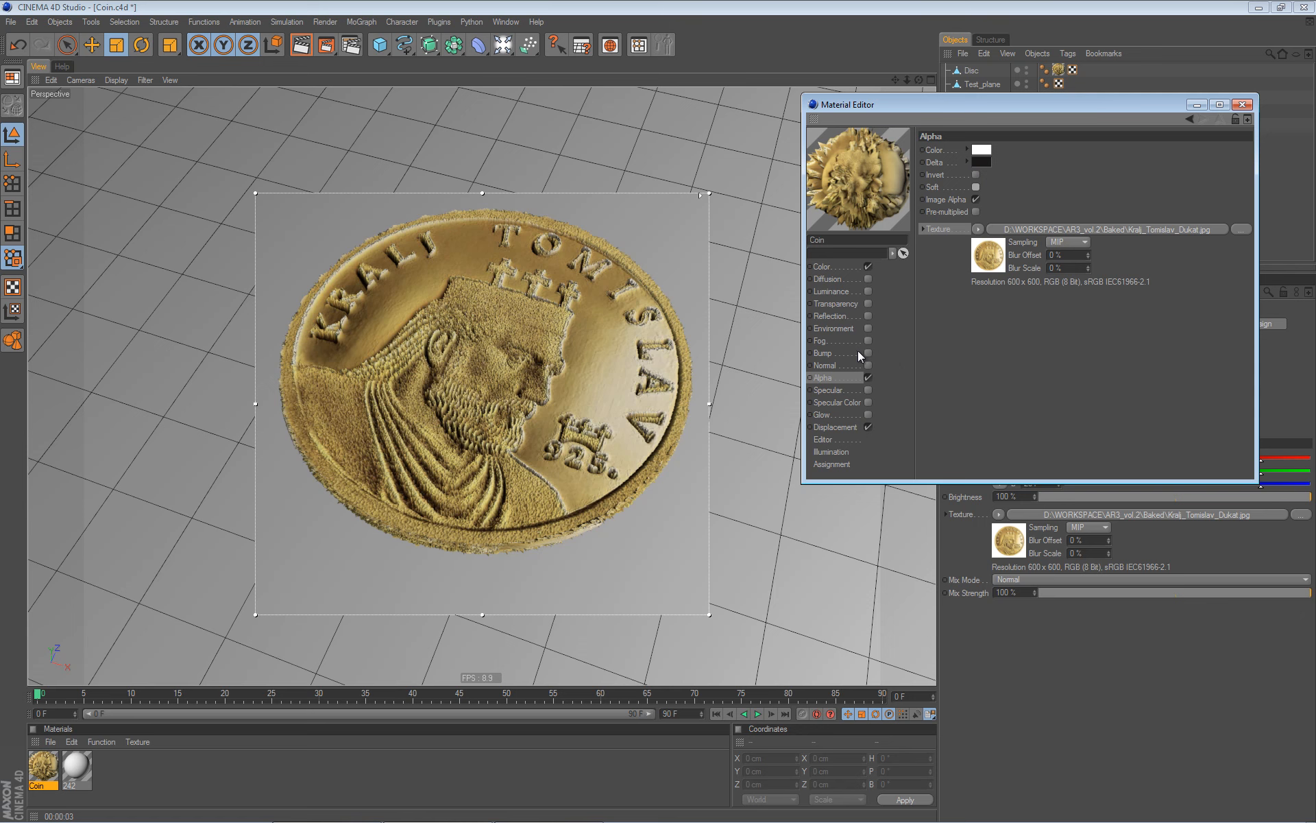
# Enable Round Geometry and Map Resulting Geometry in the Coin material's Displacement channel and set the texture's Blur Offset to 5%.
pyautogui.click(844, 430)
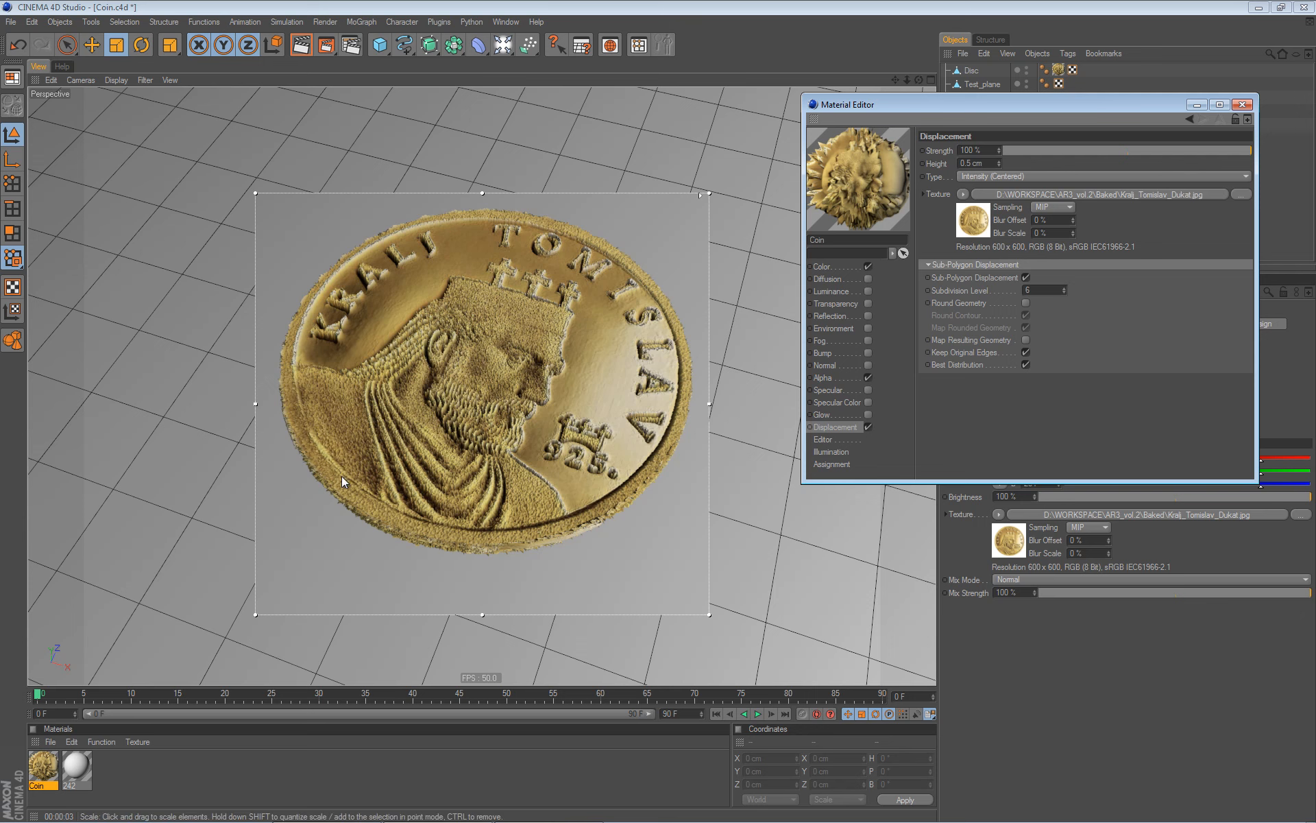
pyautogui.click(1026, 303)
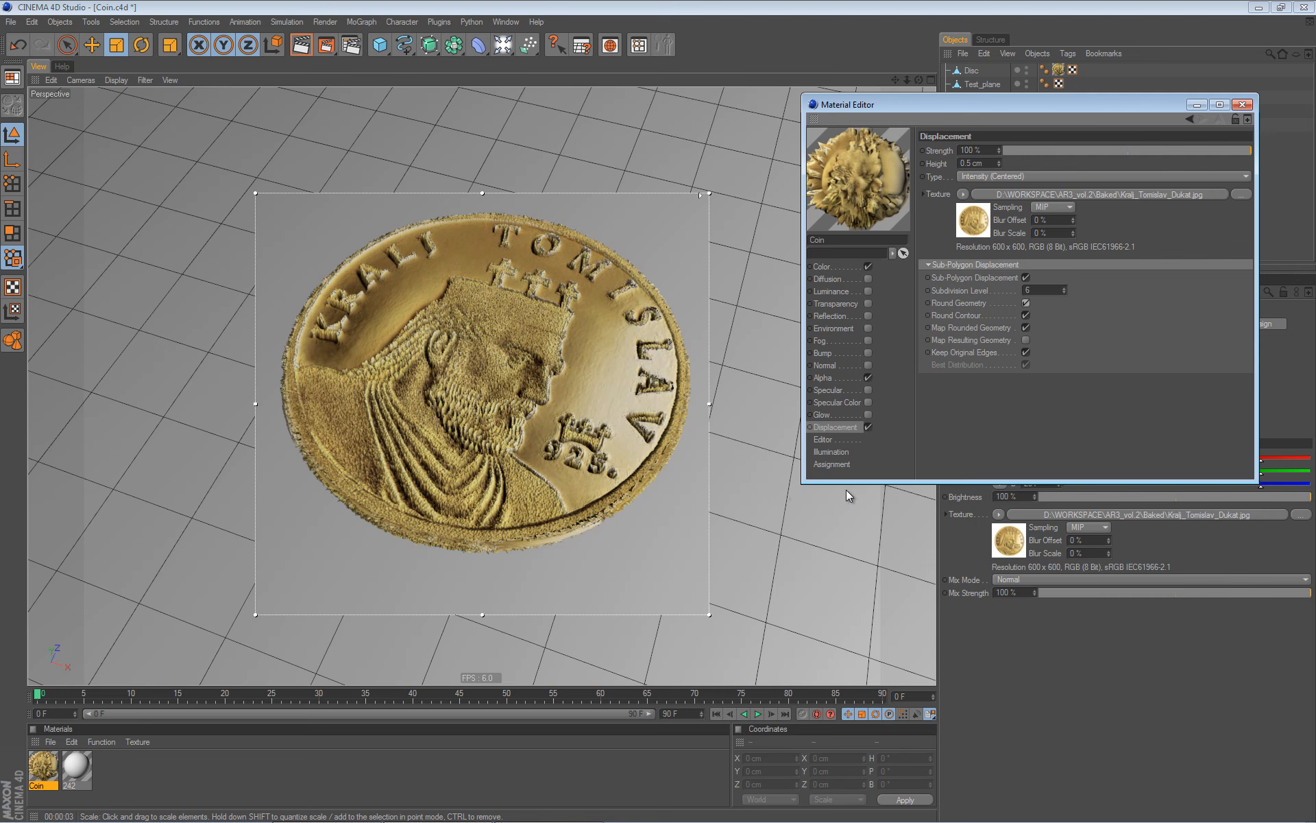
pyautogui.click(830, 378)
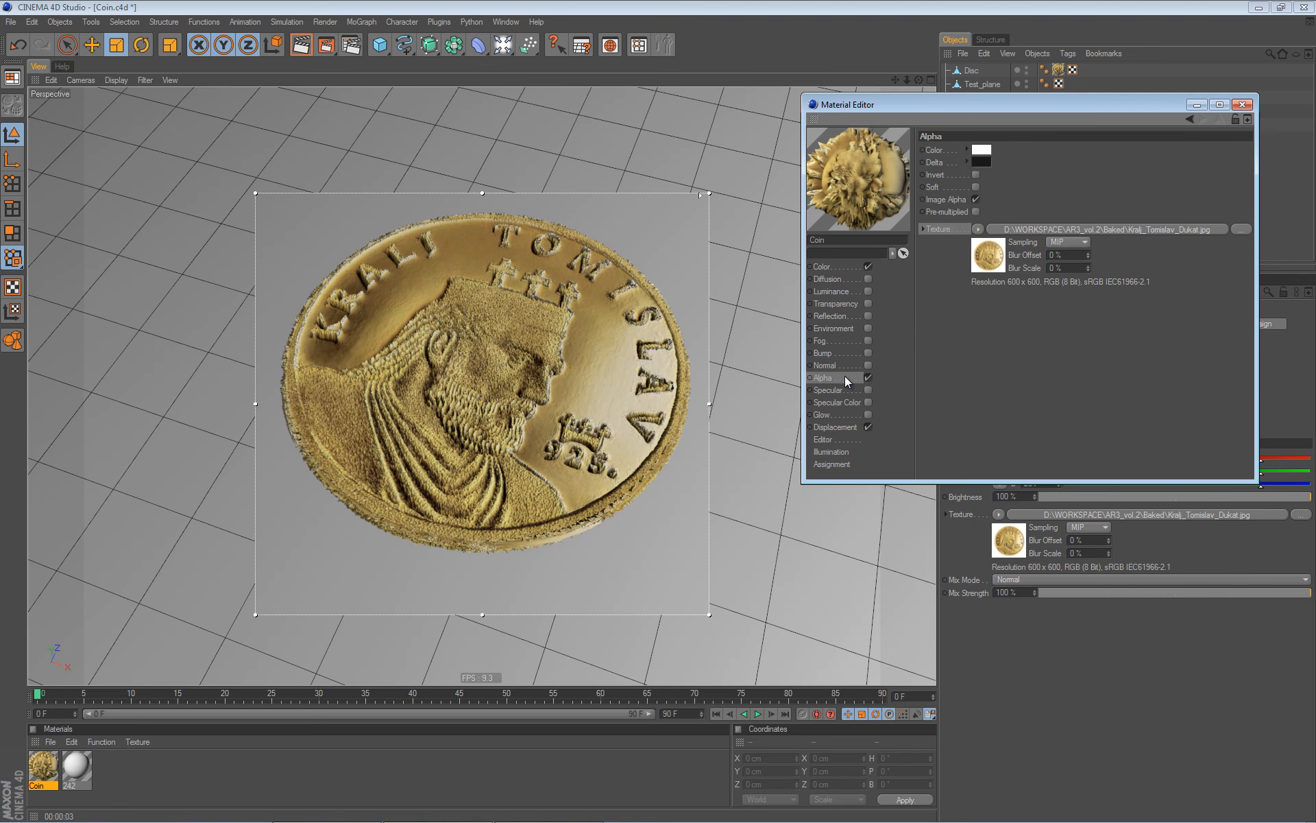
pyautogui.click(976, 211)
pyautogui.click(835, 427)
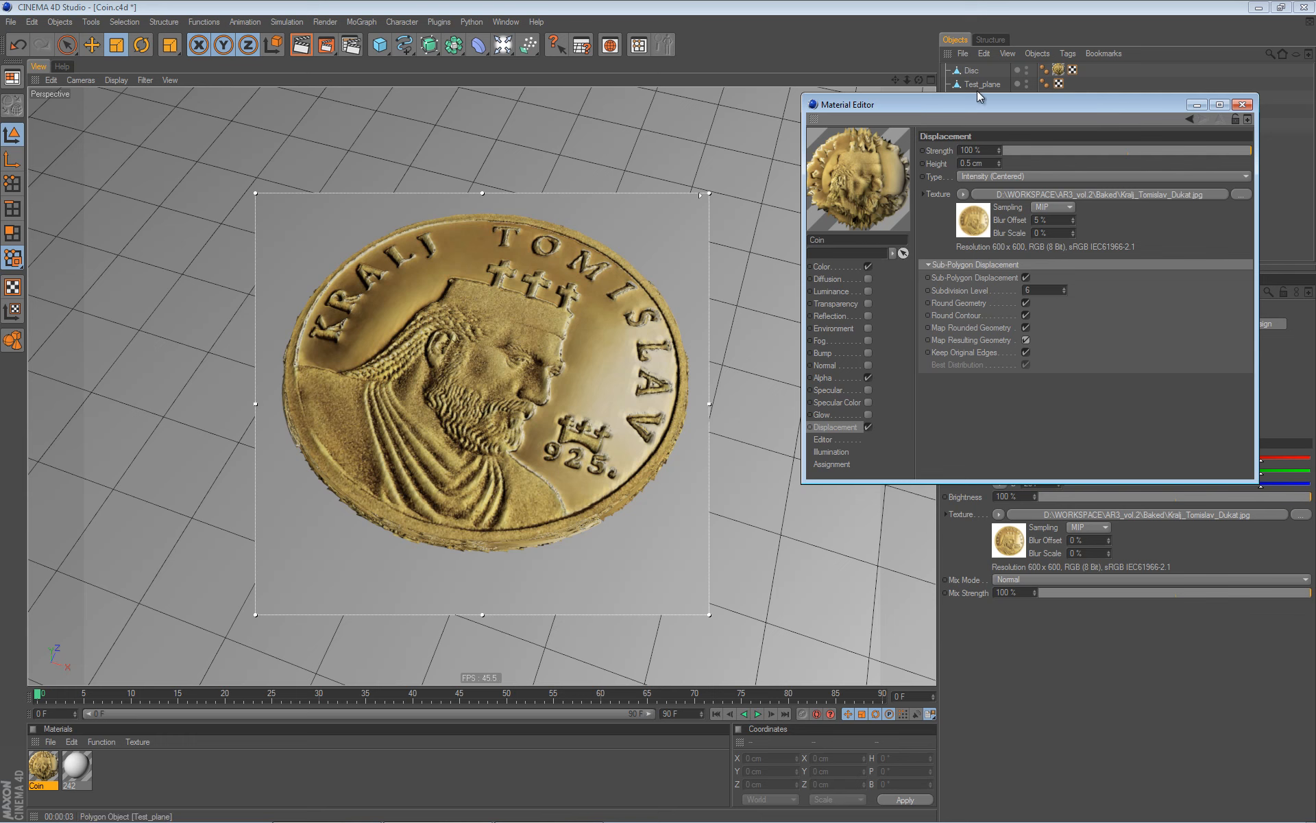
# Turn off the interactive render region and close the Material Editor.
pyautogui.moveTo(1148, 104); pyautogui.dragTo(1119, 97)
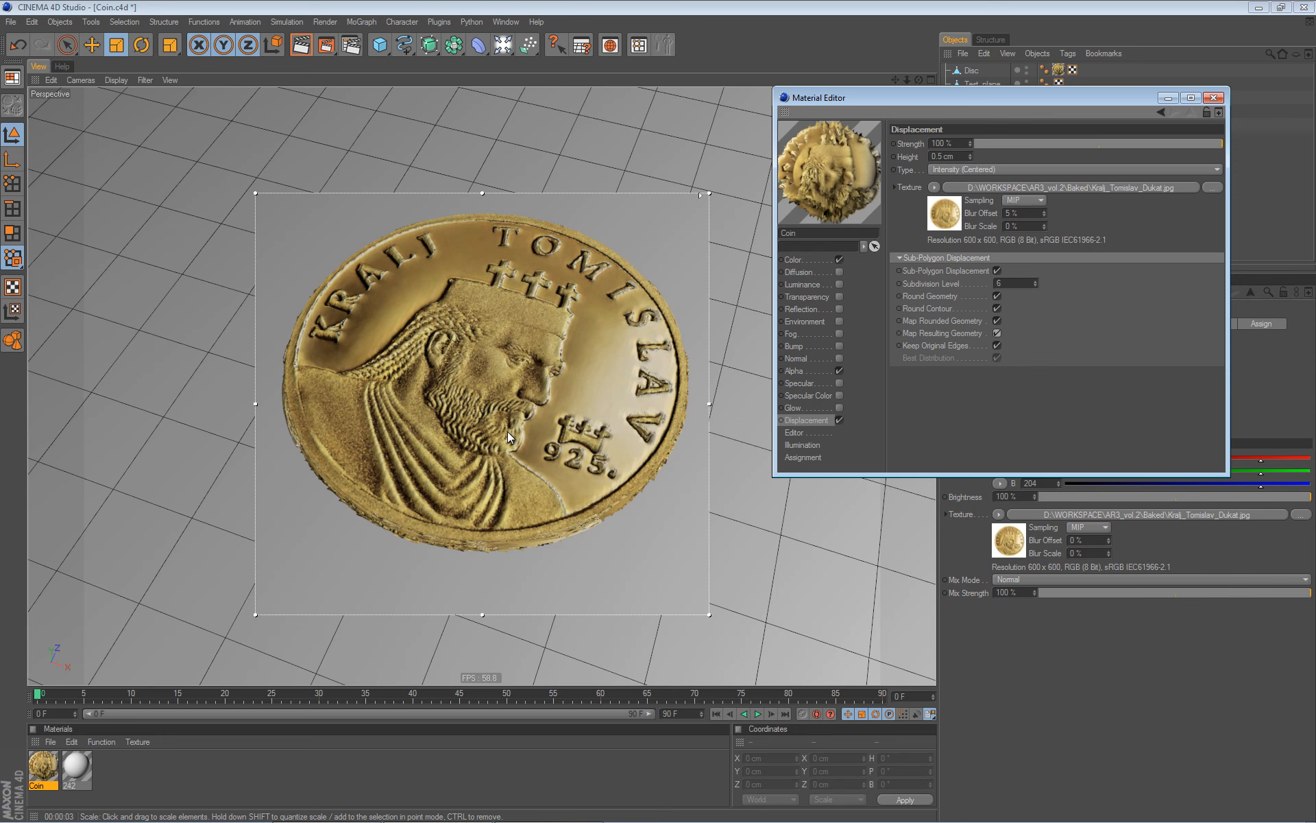
pyautogui.hotkey('alt', 'r')
pyautogui.click(1213, 97)
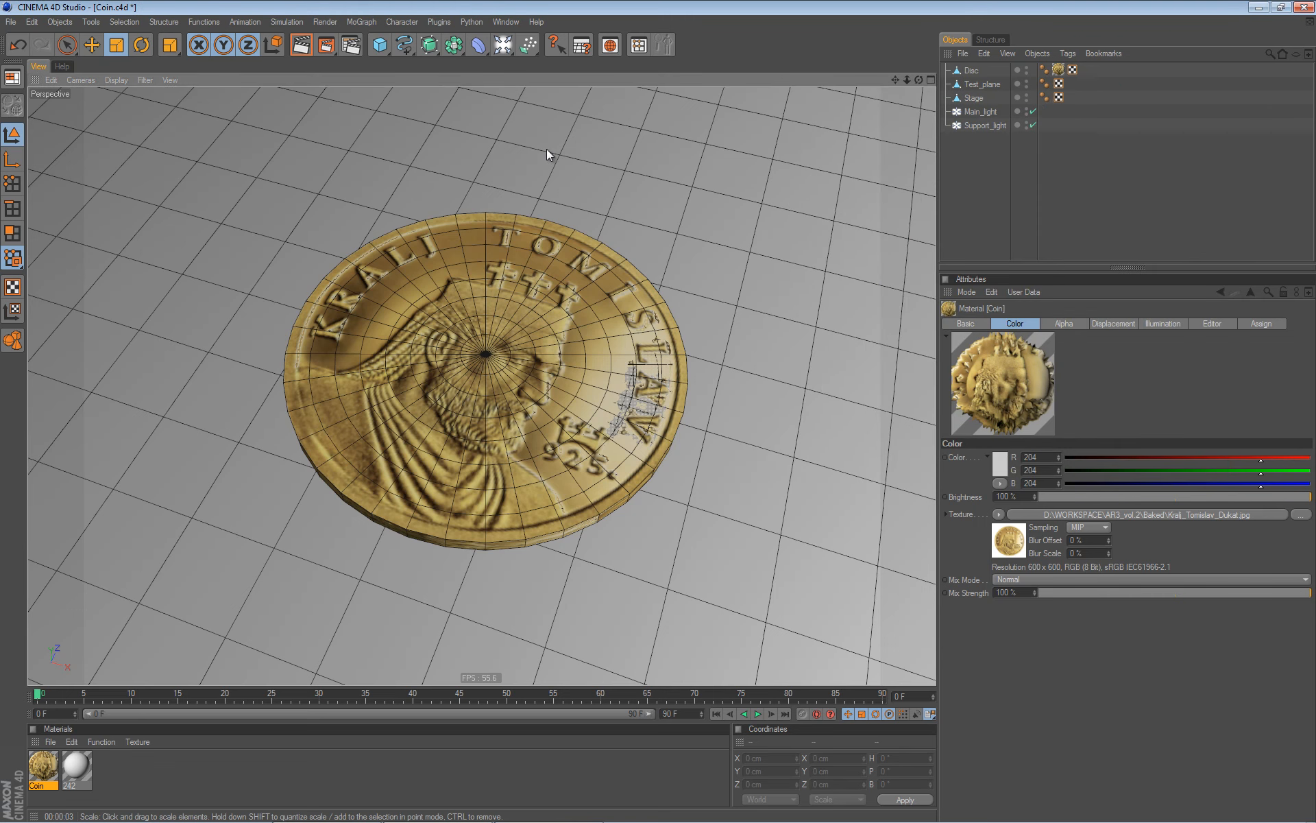
# Add a Bake Texture tag to the Disc object.
pyautogui.click(970, 71)
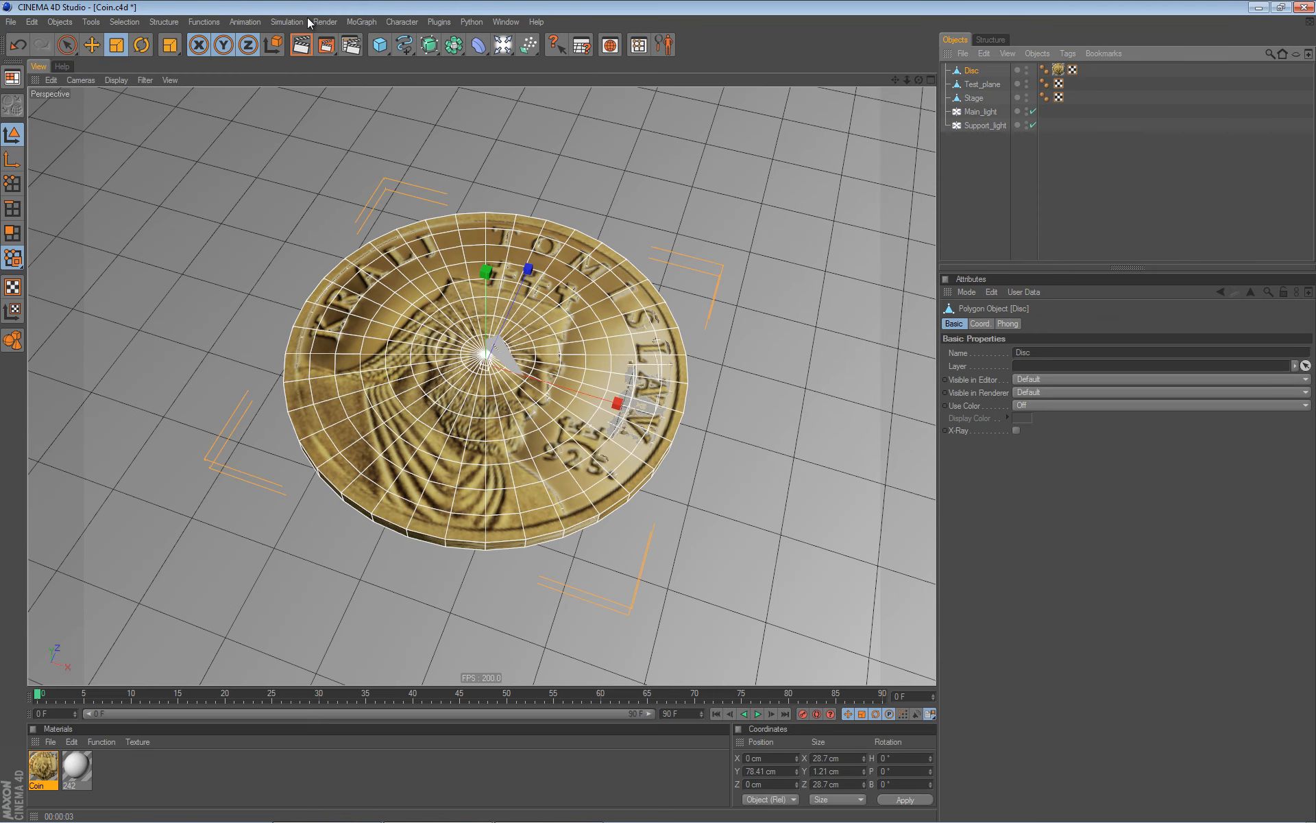
pyautogui.click(319, 25)
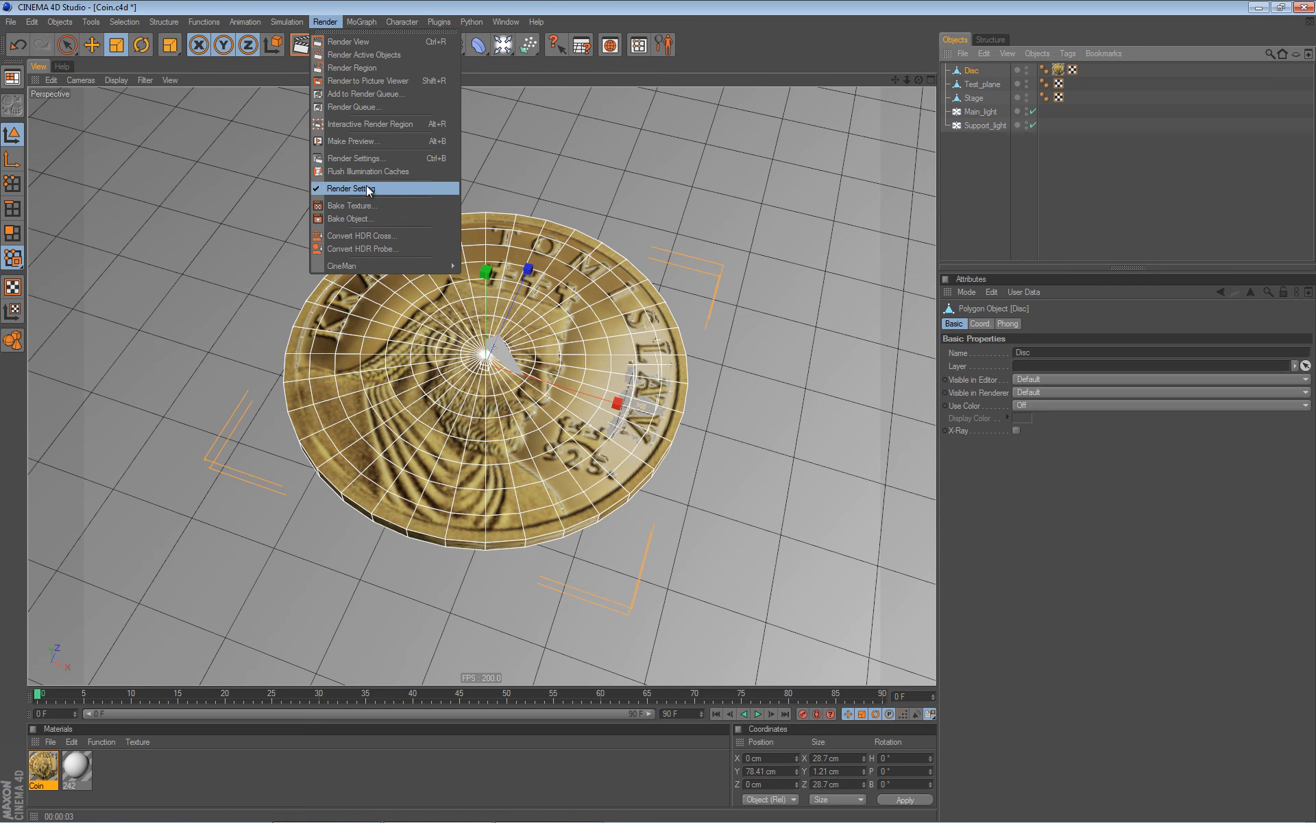
pyautogui.click(376, 208)
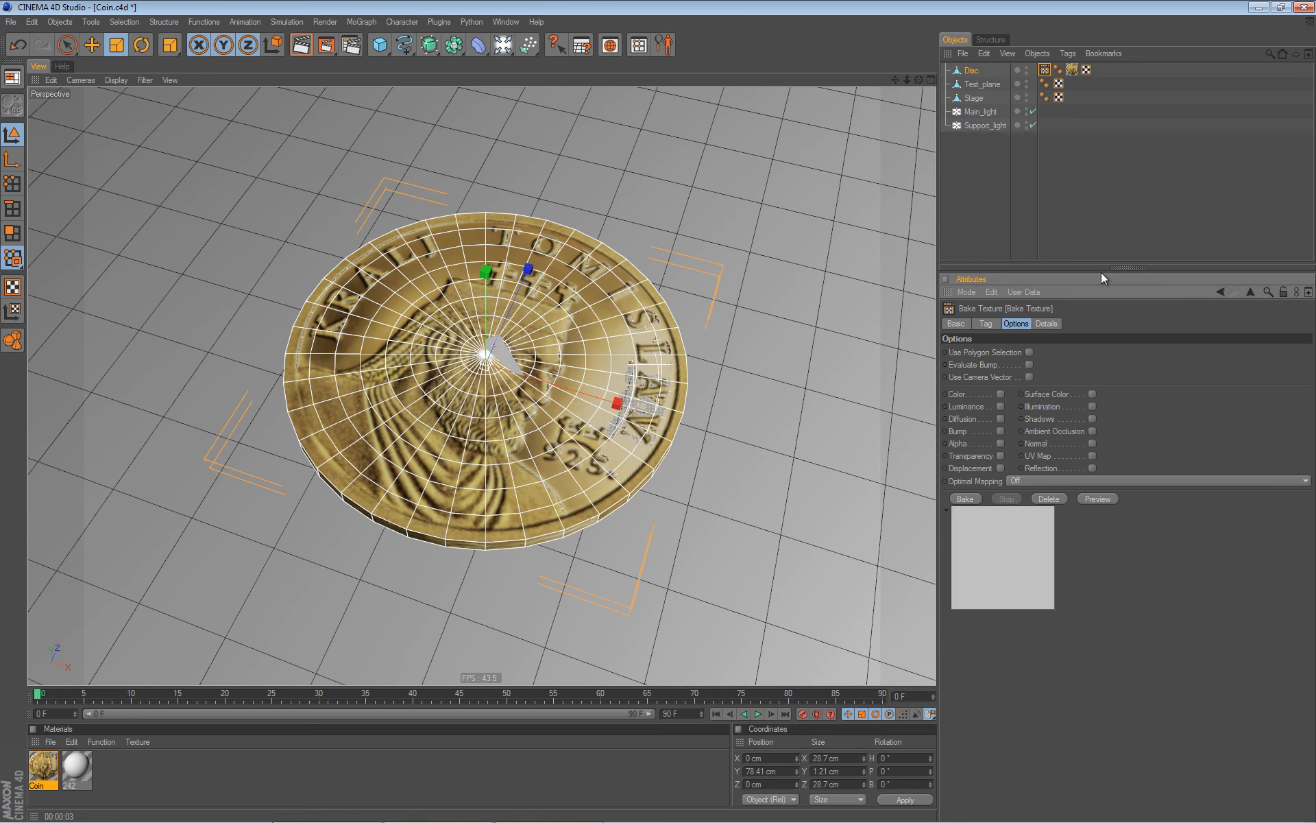
# Set the bake size to 1024 by 1024 with supersampling 1 and save the output as Disc in the Baked folder.
pyautogui.click(992, 323)
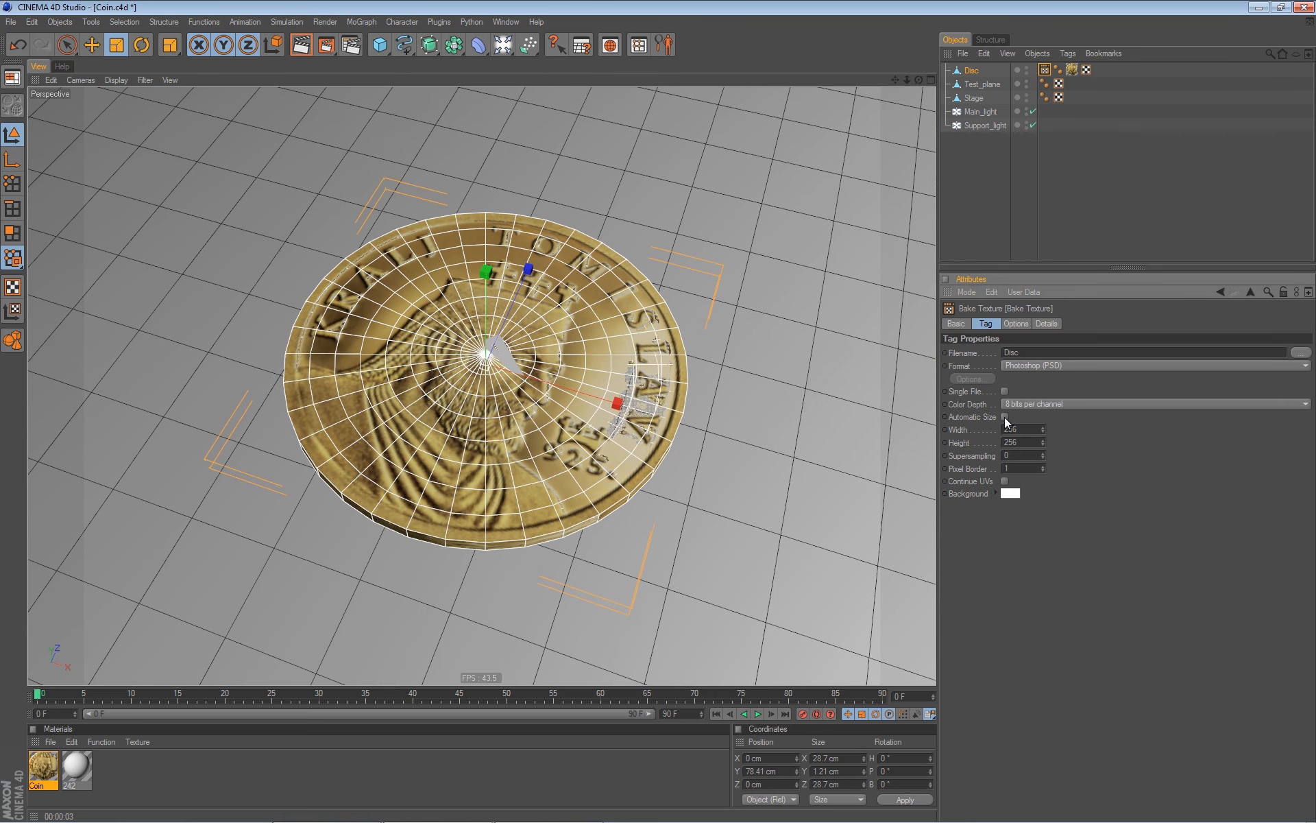
pyautogui.doubleClick(1019, 430)
pyautogui.write('1024')
pyautogui.press('Tab')
pyautogui.write('1024')
pyautogui.press('Tab')
pyautogui.click(1300, 353)
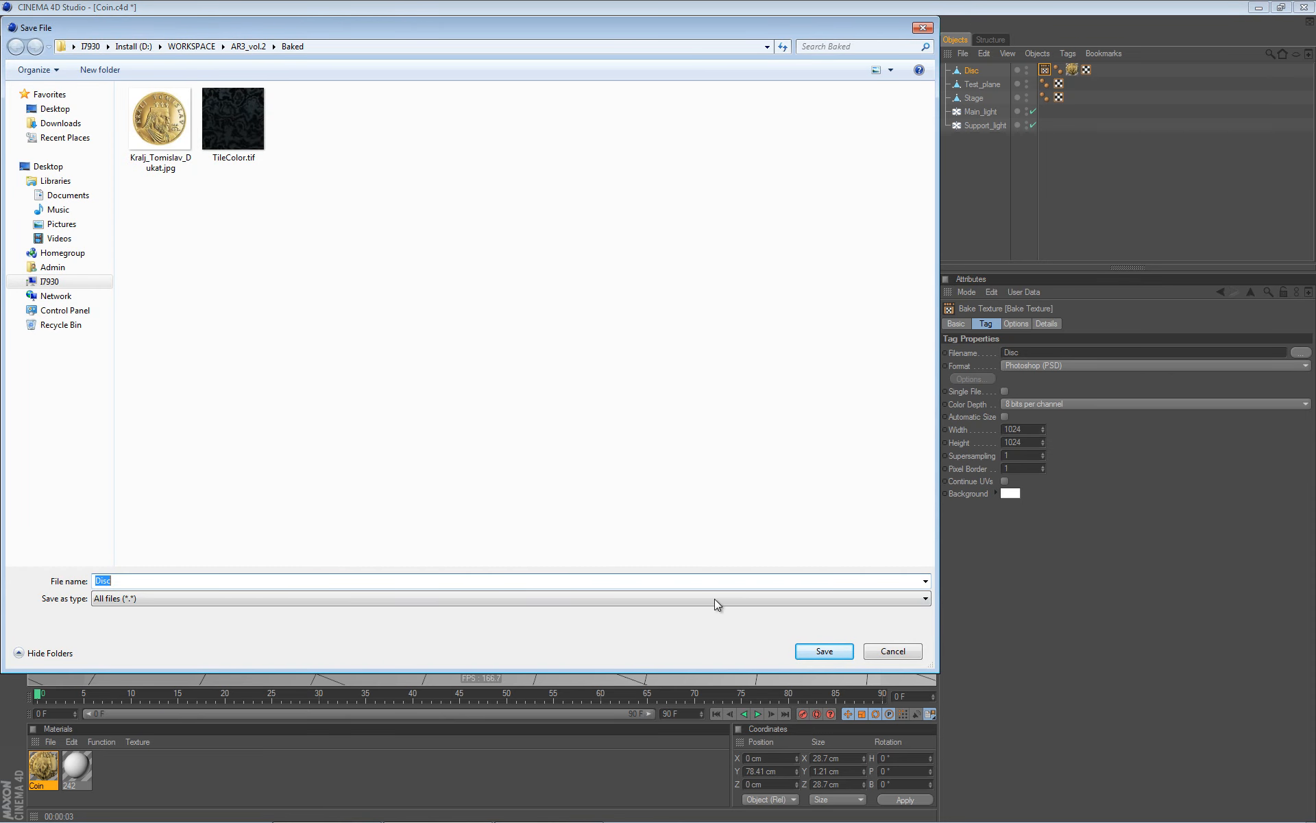
pyautogui.click(837, 651)
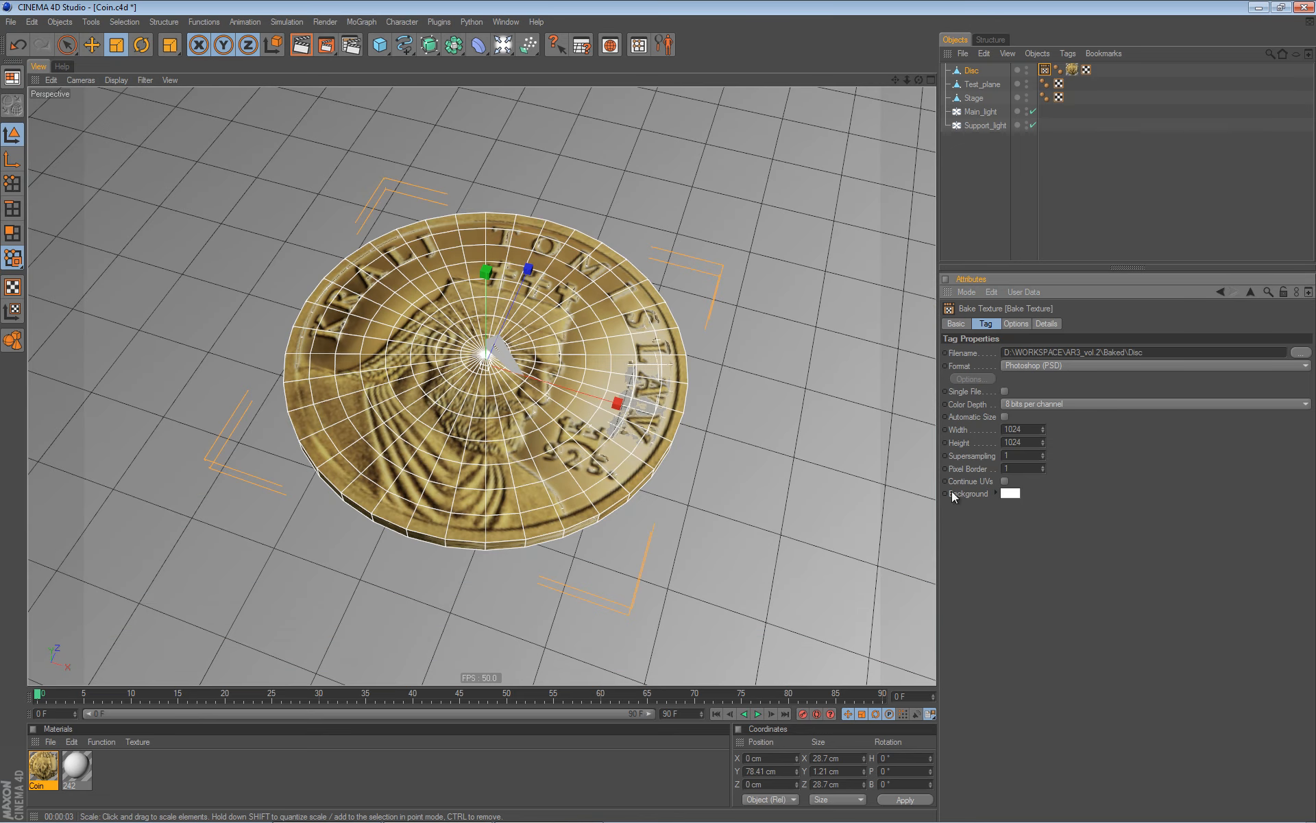
# Bake only the disc's Normal map, using the Tangent method.
pyautogui.click(1016, 323)
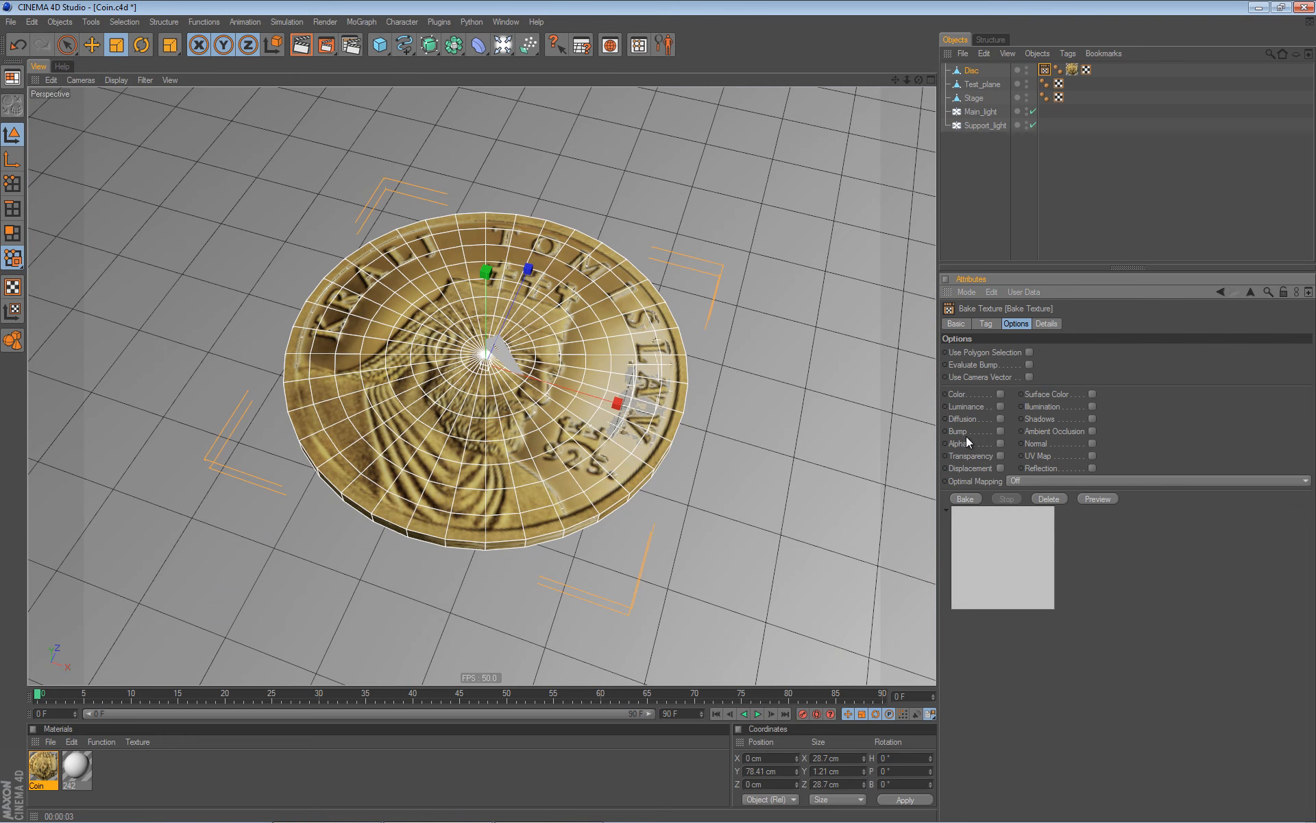
pyautogui.click(1092, 443)
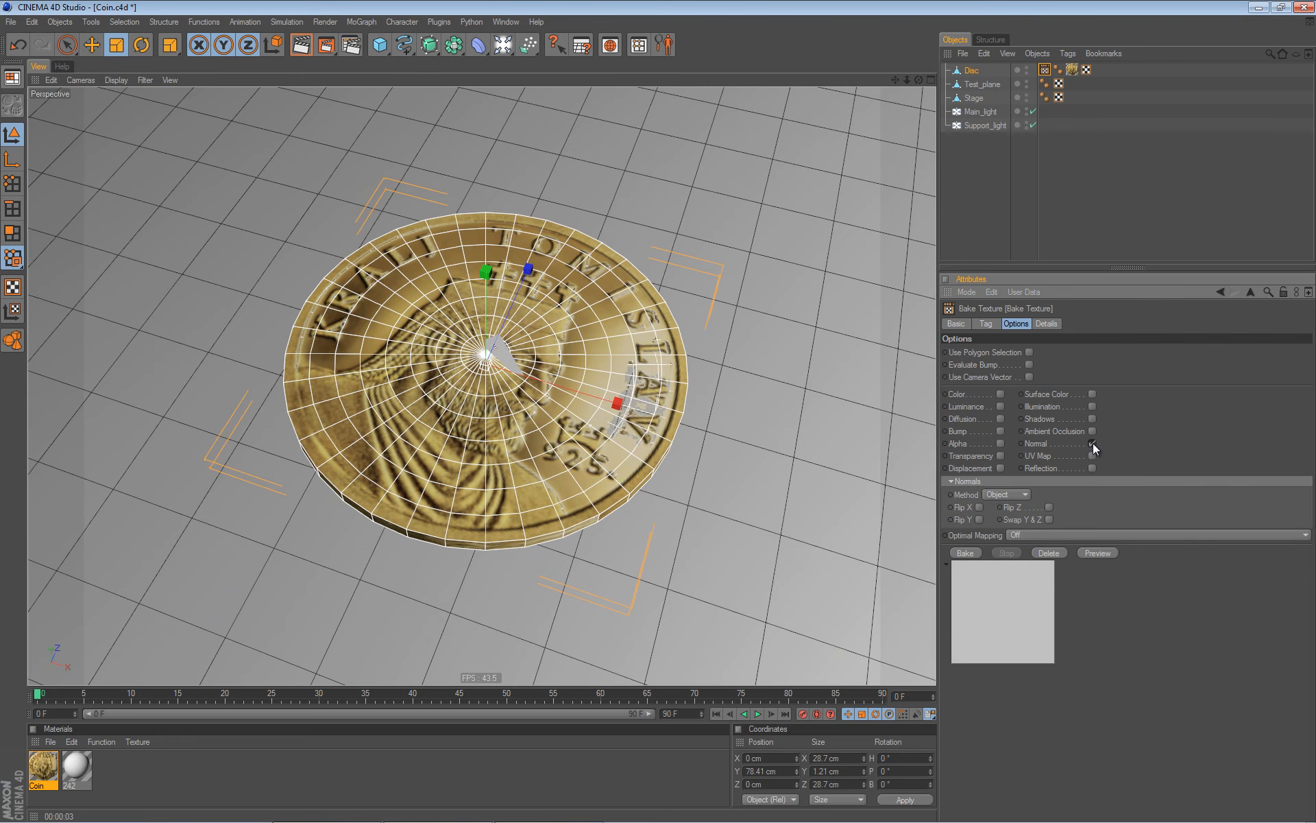
pyautogui.click(952, 481)
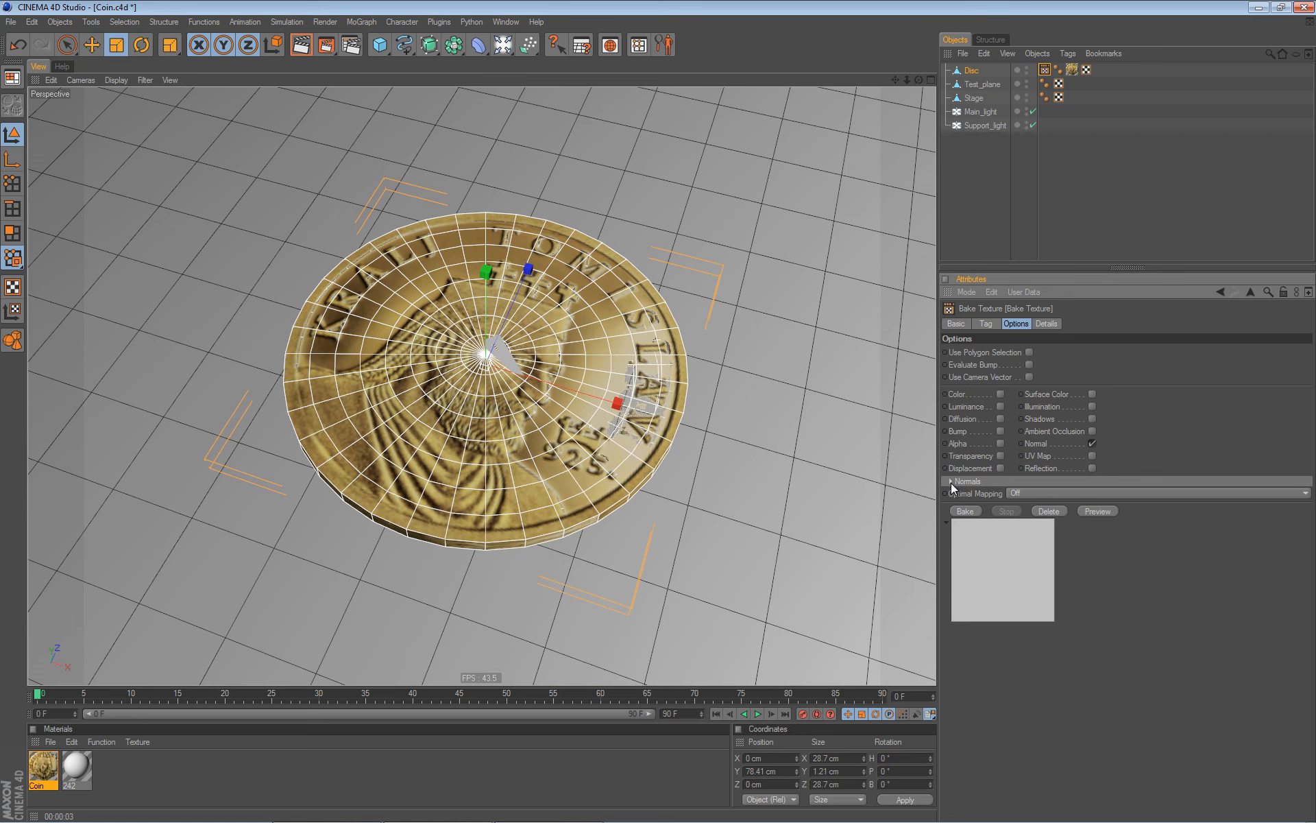
pyautogui.click(949, 481)
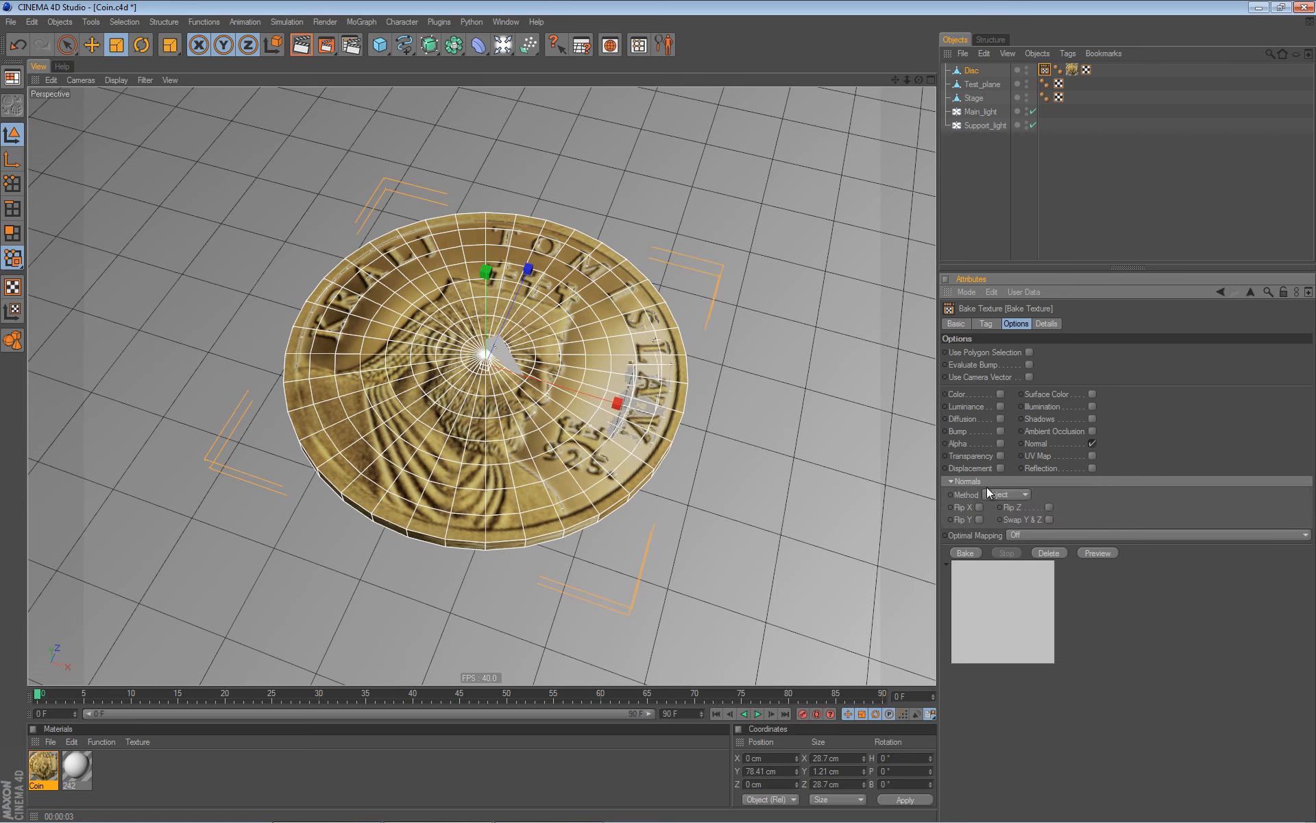
pyautogui.click(1005, 491)
pyautogui.click(969, 552)
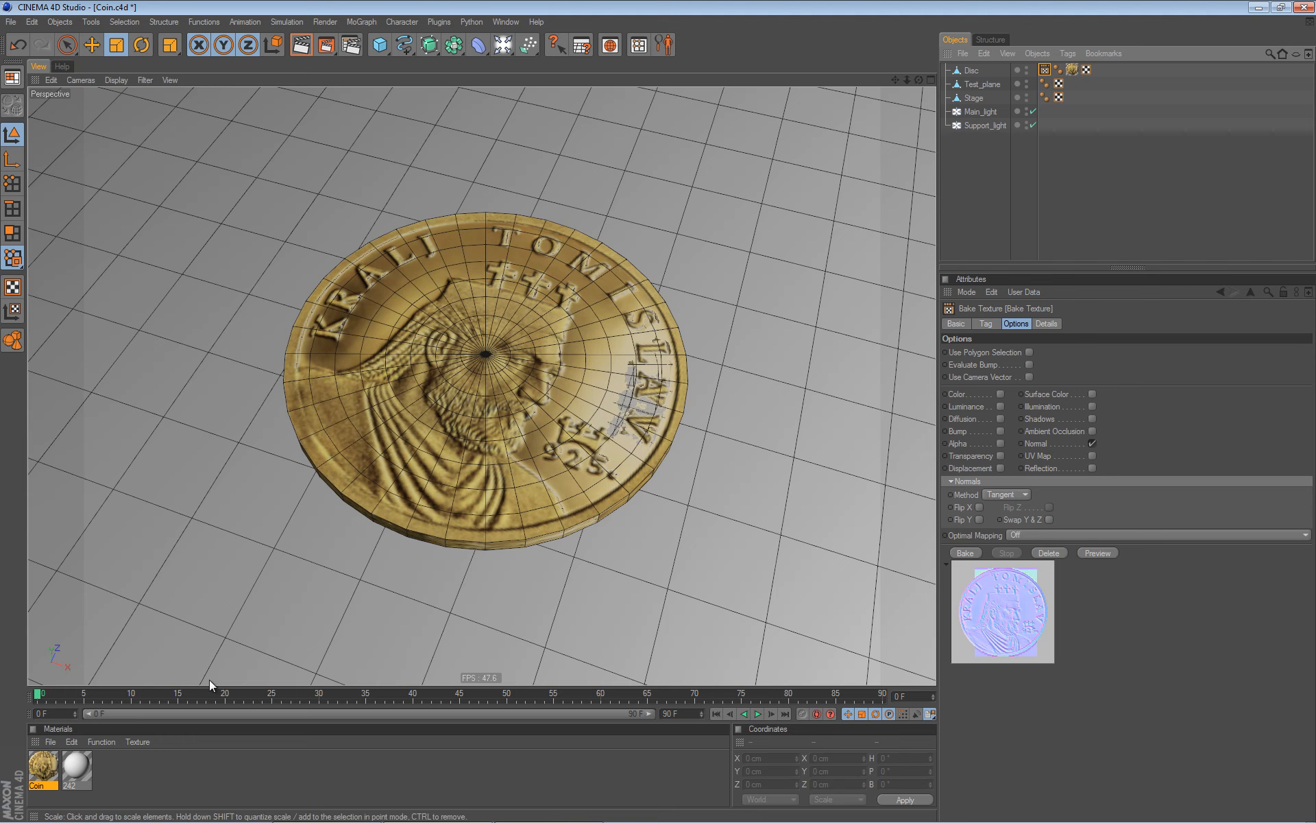
# Disable the Coin material's Displacement channel and show the interactive render region around the coin.
pyautogui.doubleClick(42, 768)
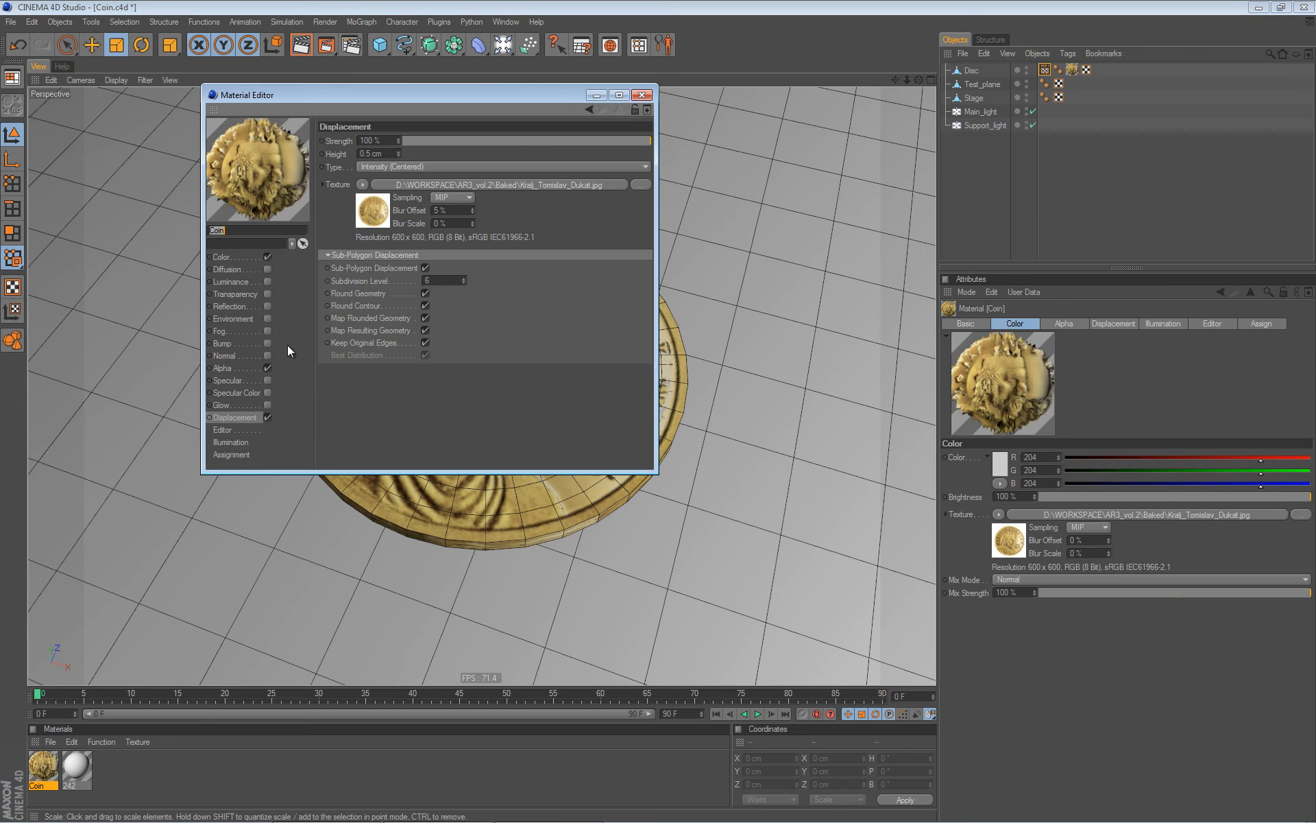
pyautogui.moveTo(505, 92); pyautogui.dragTo(1083, 240)
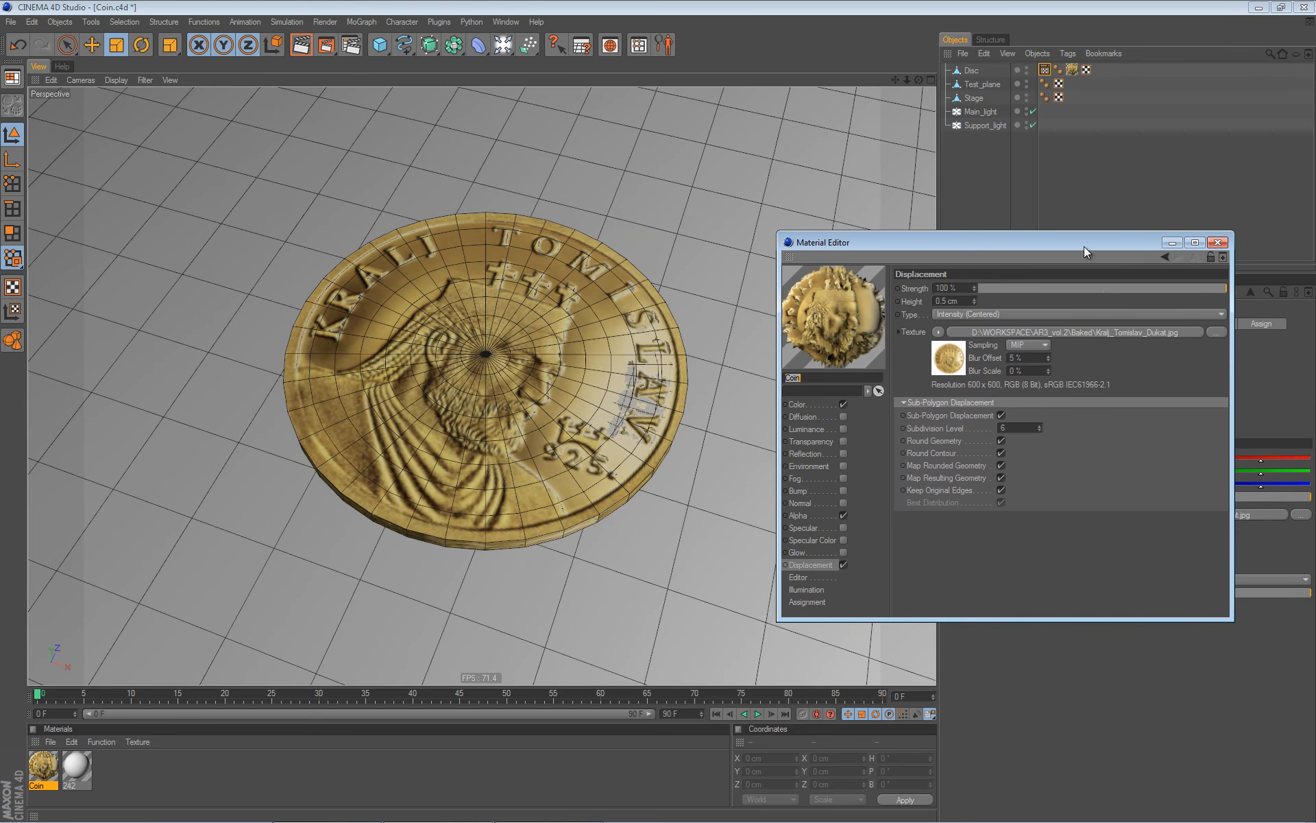
pyautogui.click(845, 566)
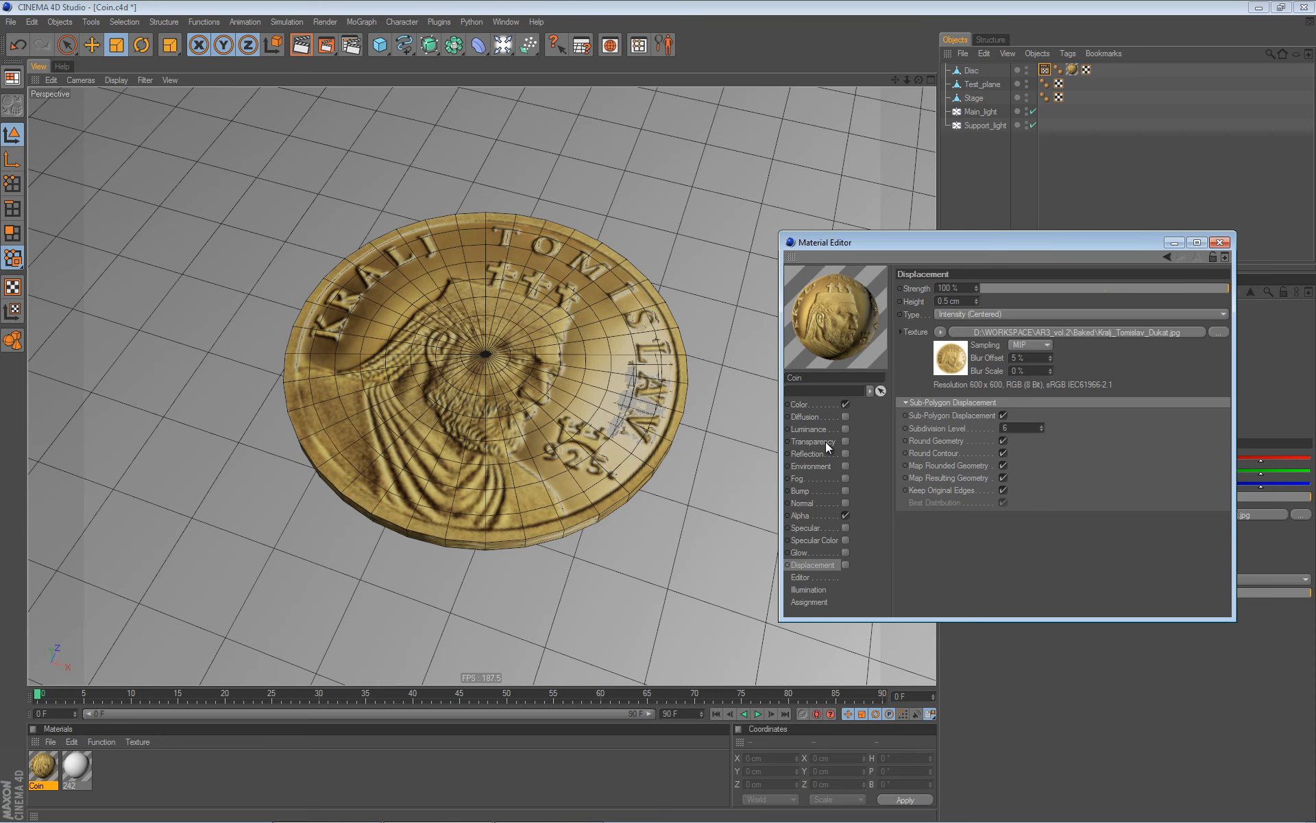
pyautogui.moveTo(908, 241); pyautogui.dragTo(929, 223)
pyautogui.hotkey('alt', 'r')
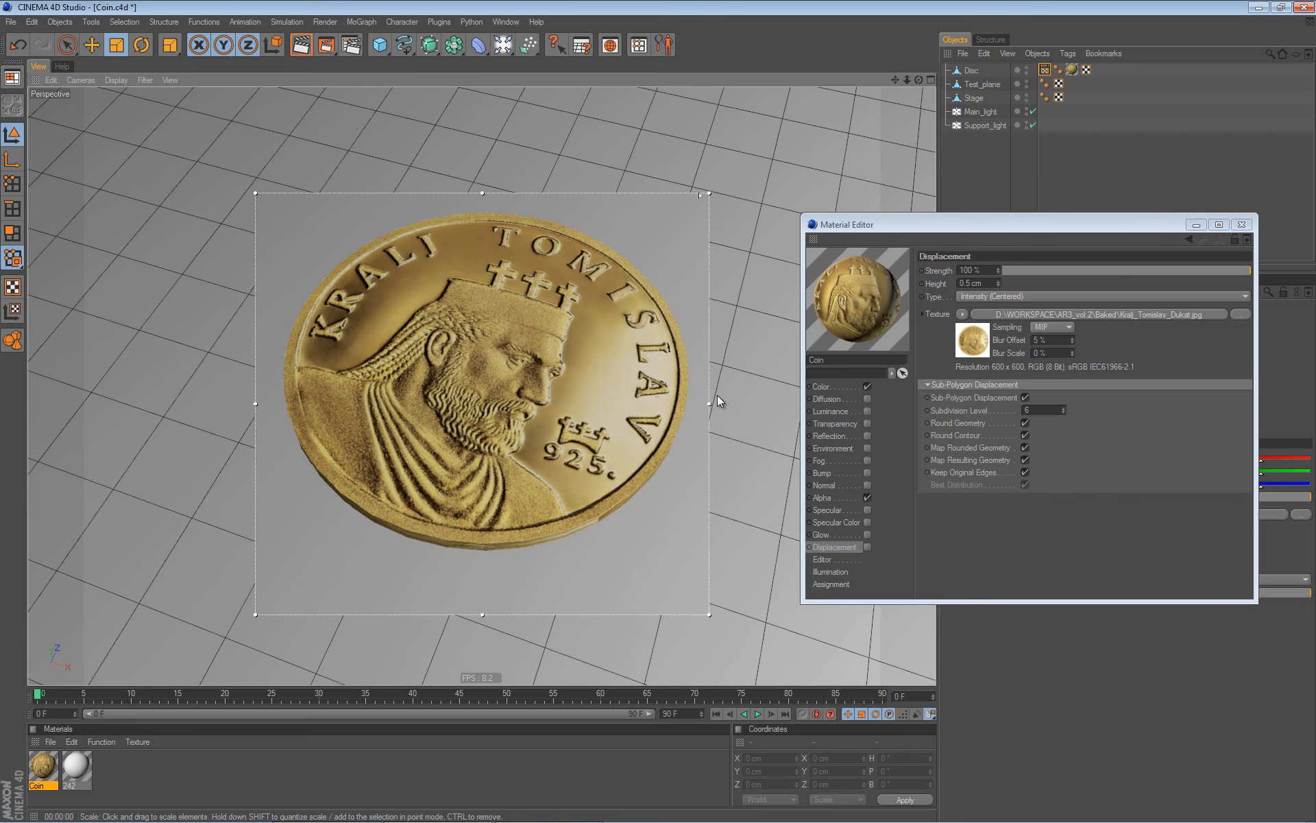
# Enable the Coin material's Normal channel and load DiscNormal.psd as its texture without copying it to the document location.
pyautogui.click(867, 485)
pyautogui.click(995, 351)
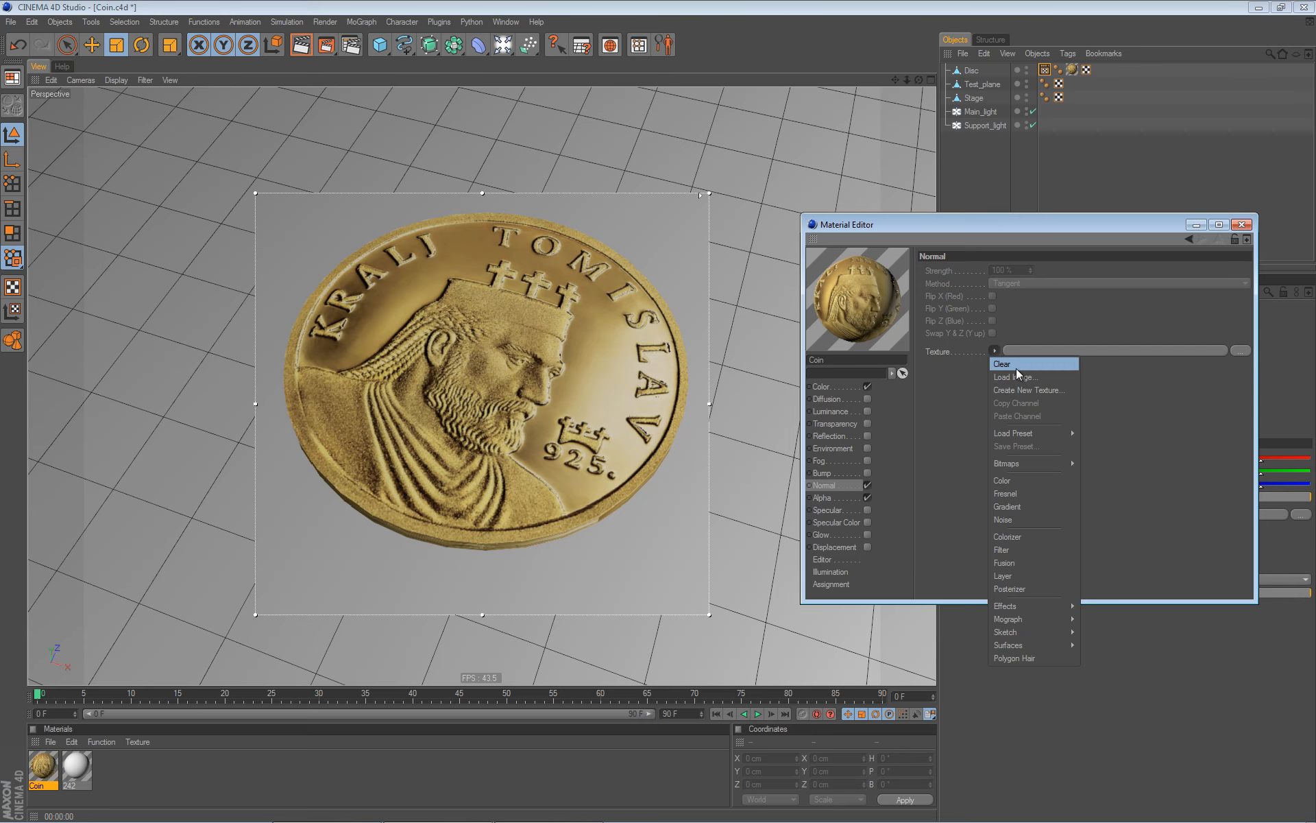
pyautogui.click(1017, 376)
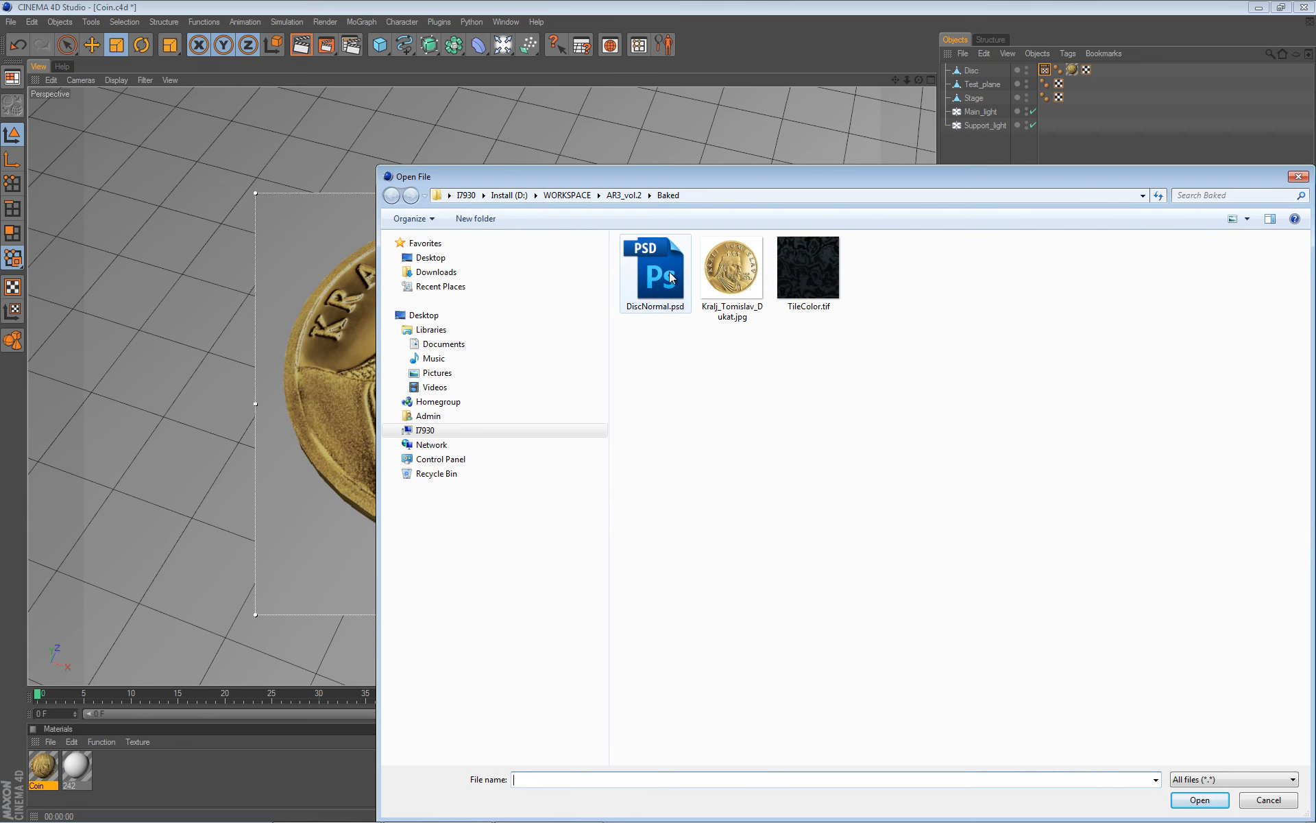
pyautogui.click(668, 310)
pyautogui.click(1200, 799)
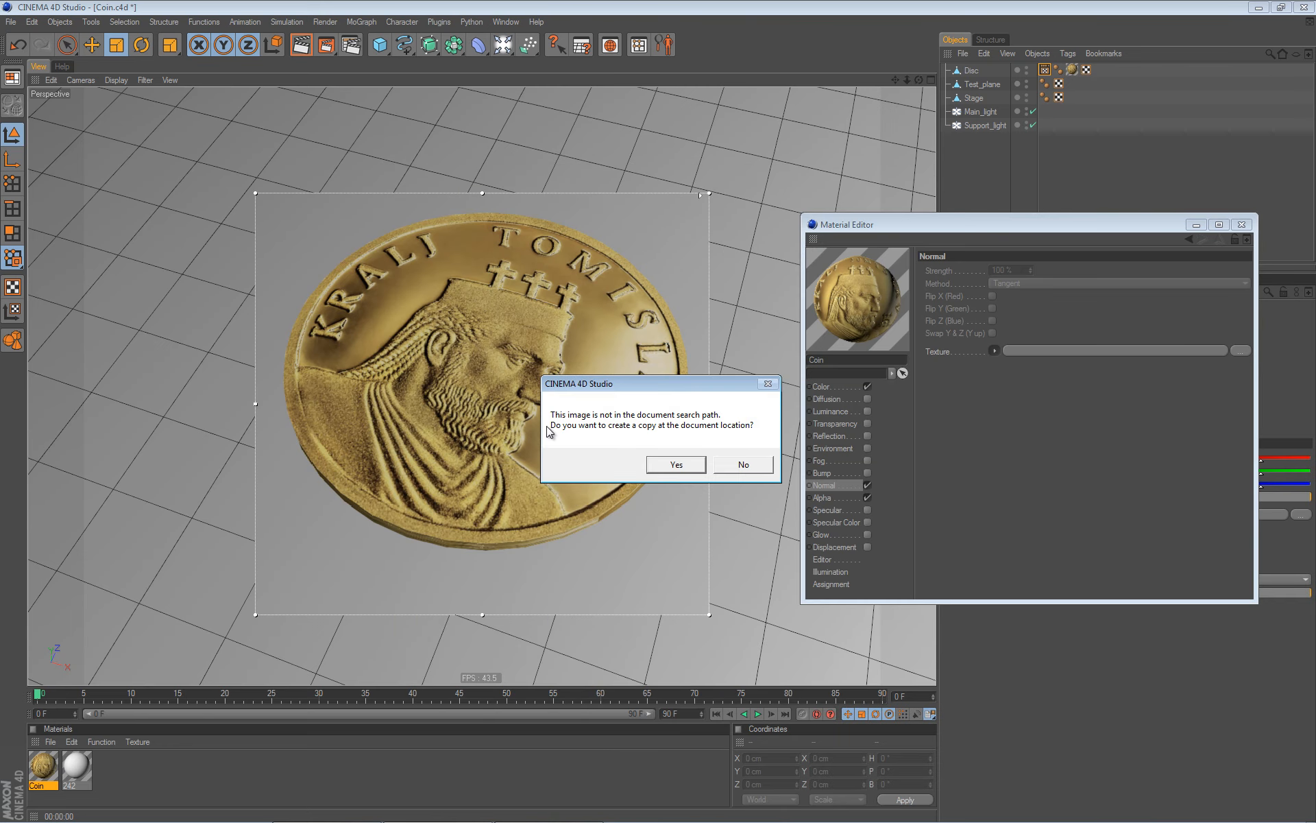
pyautogui.click(746, 464)
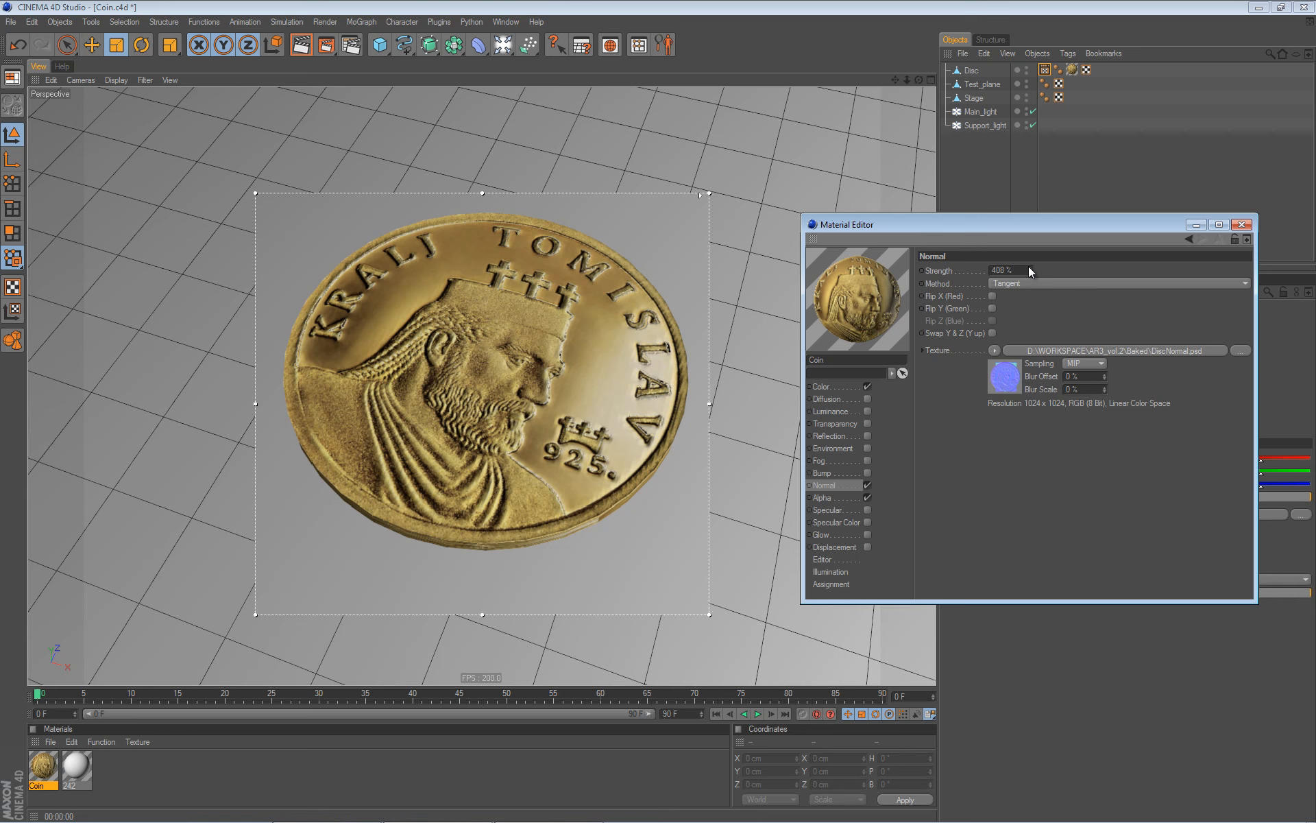
# Try Normal channel strengths of 524%, 20% and 200% on the coin.
pyautogui.moveTo(1029, 269); pyautogui.dragTo(1027, 268)
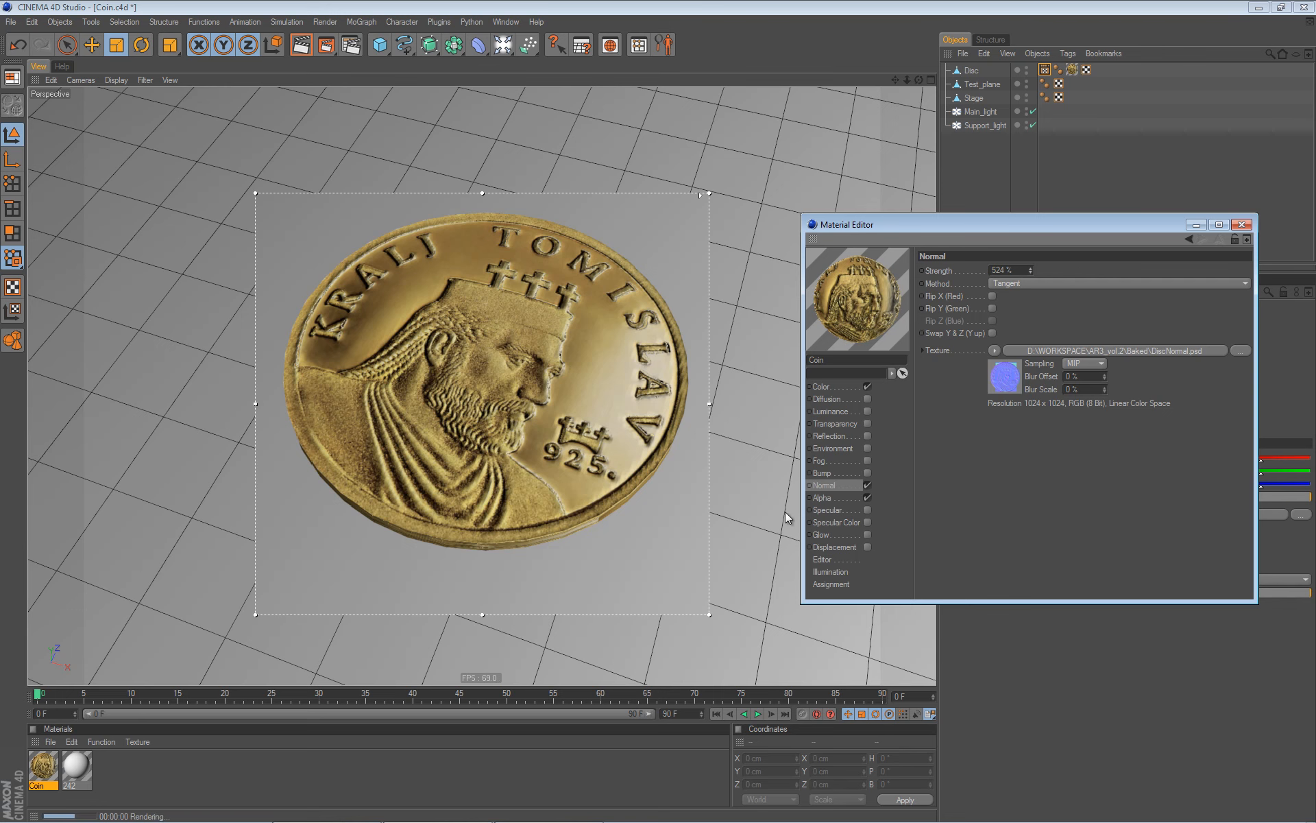
pyautogui.doubleClick(1008, 270)
pyautogui.write('20')
pyautogui.press('Return')
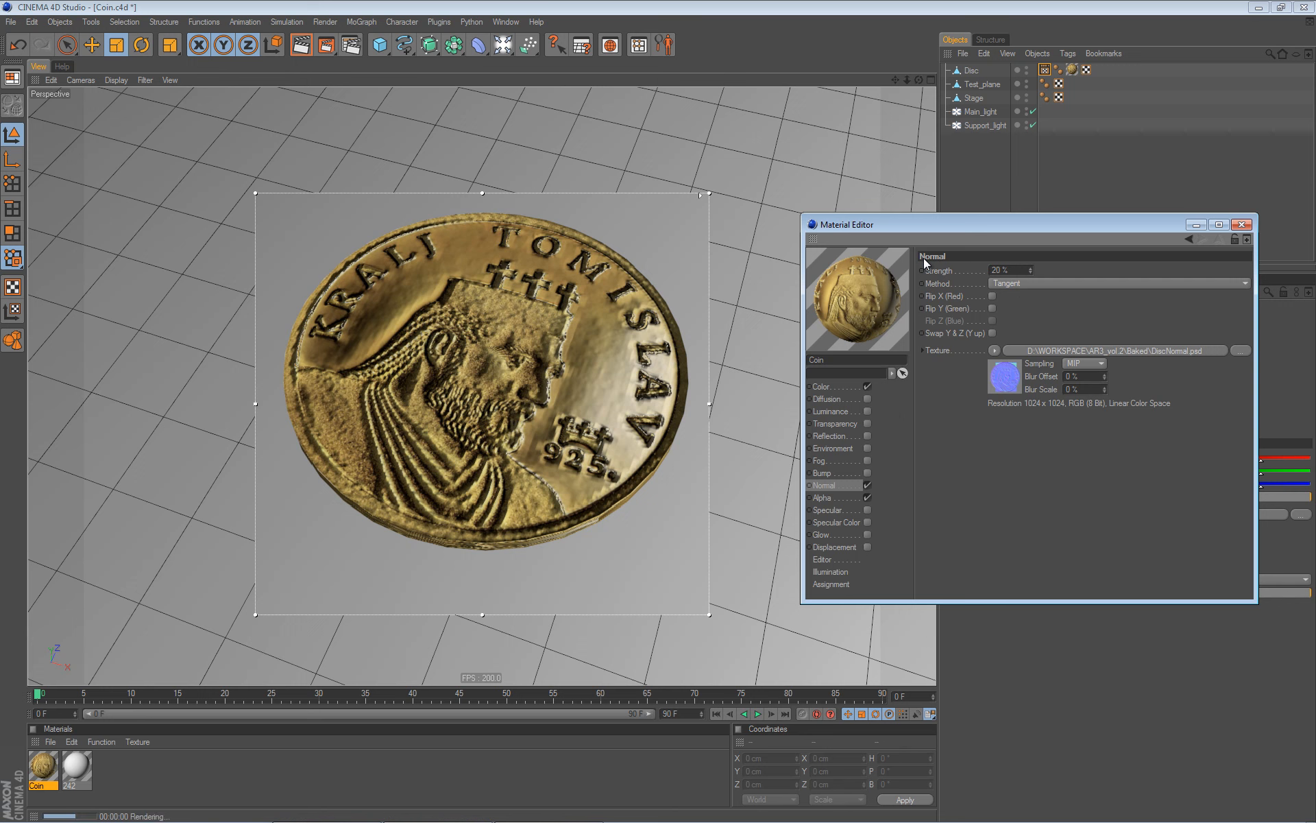
pyautogui.doubleClick(998, 270)
pyautogui.write('200')
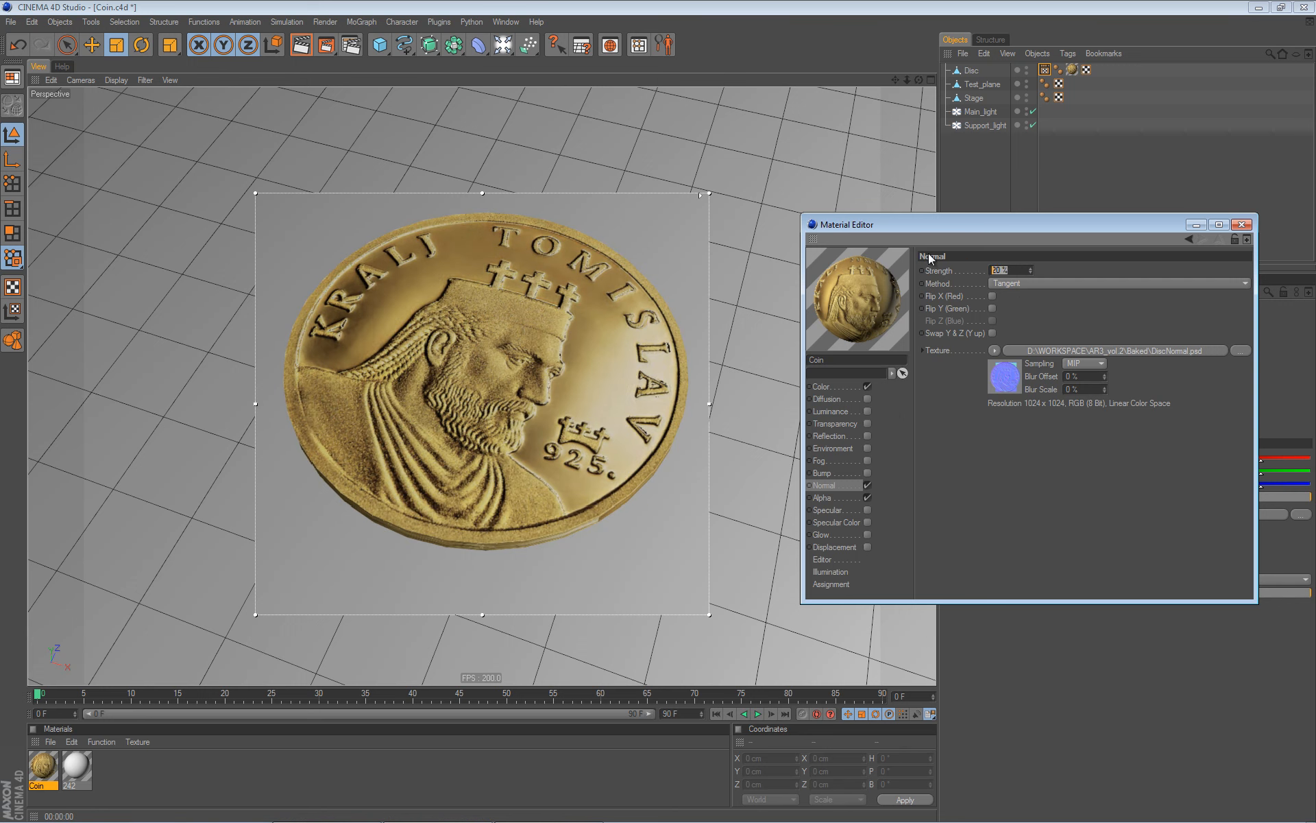
pyautogui.press('Return')
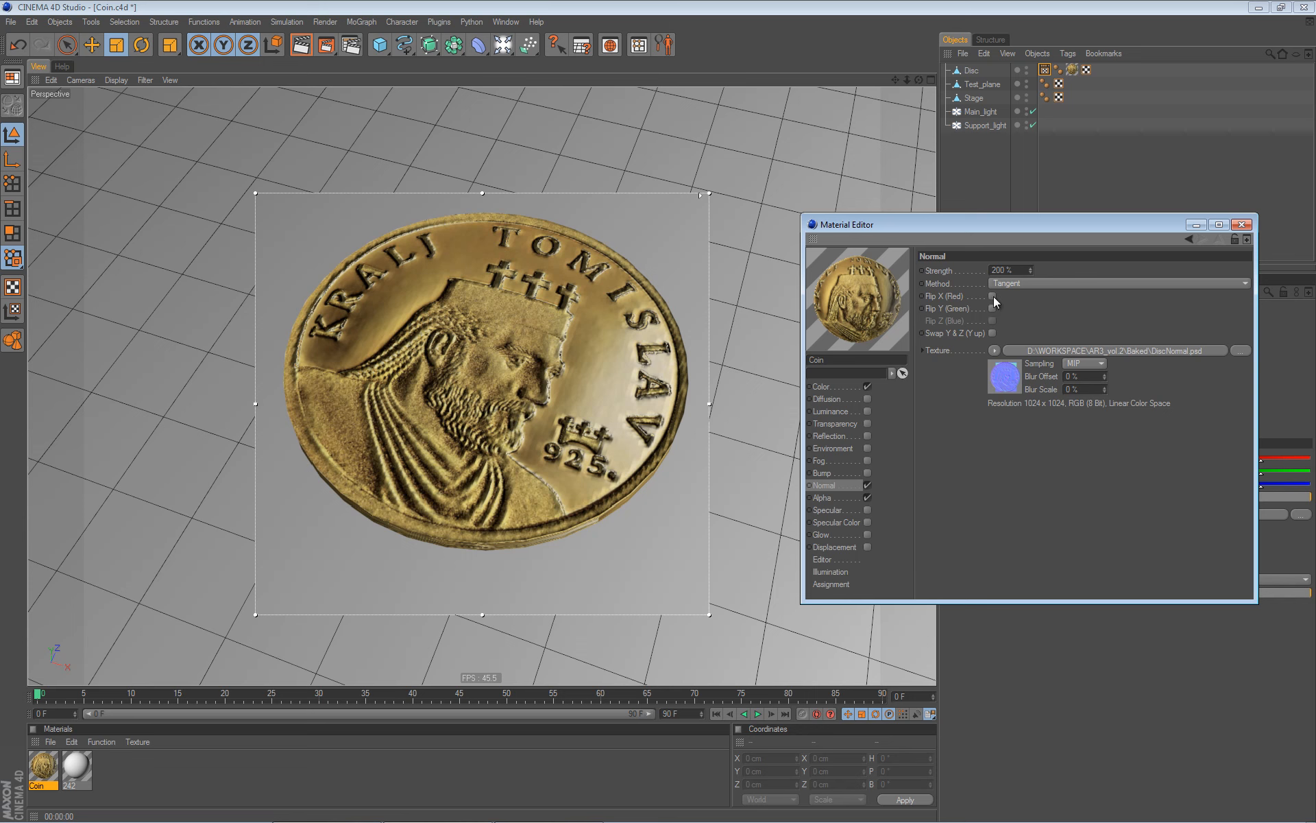
# Try Flip X (Red) and Flip Y (Green) on the normal map one at a time, turning each off again.
pyautogui.click(992, 297)
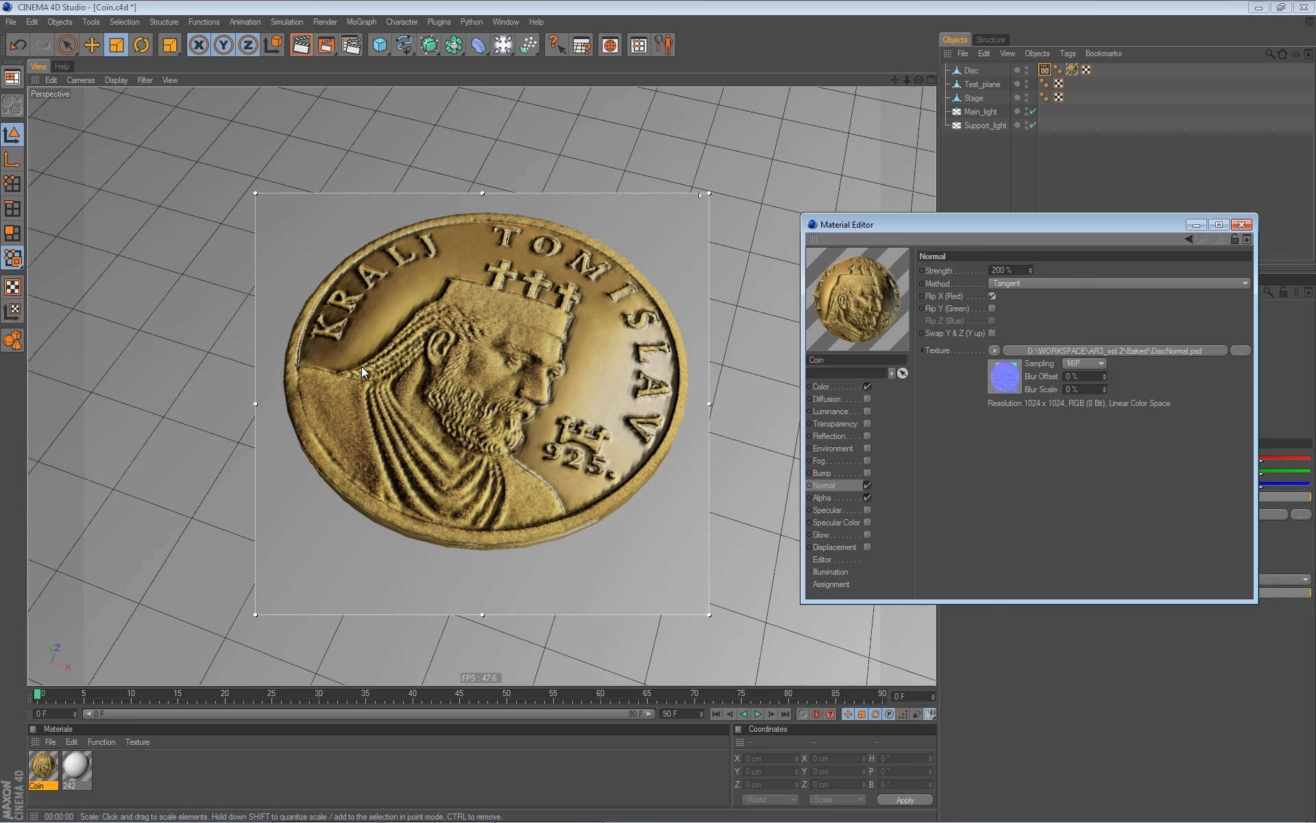
pyautogui.click(993, 295)
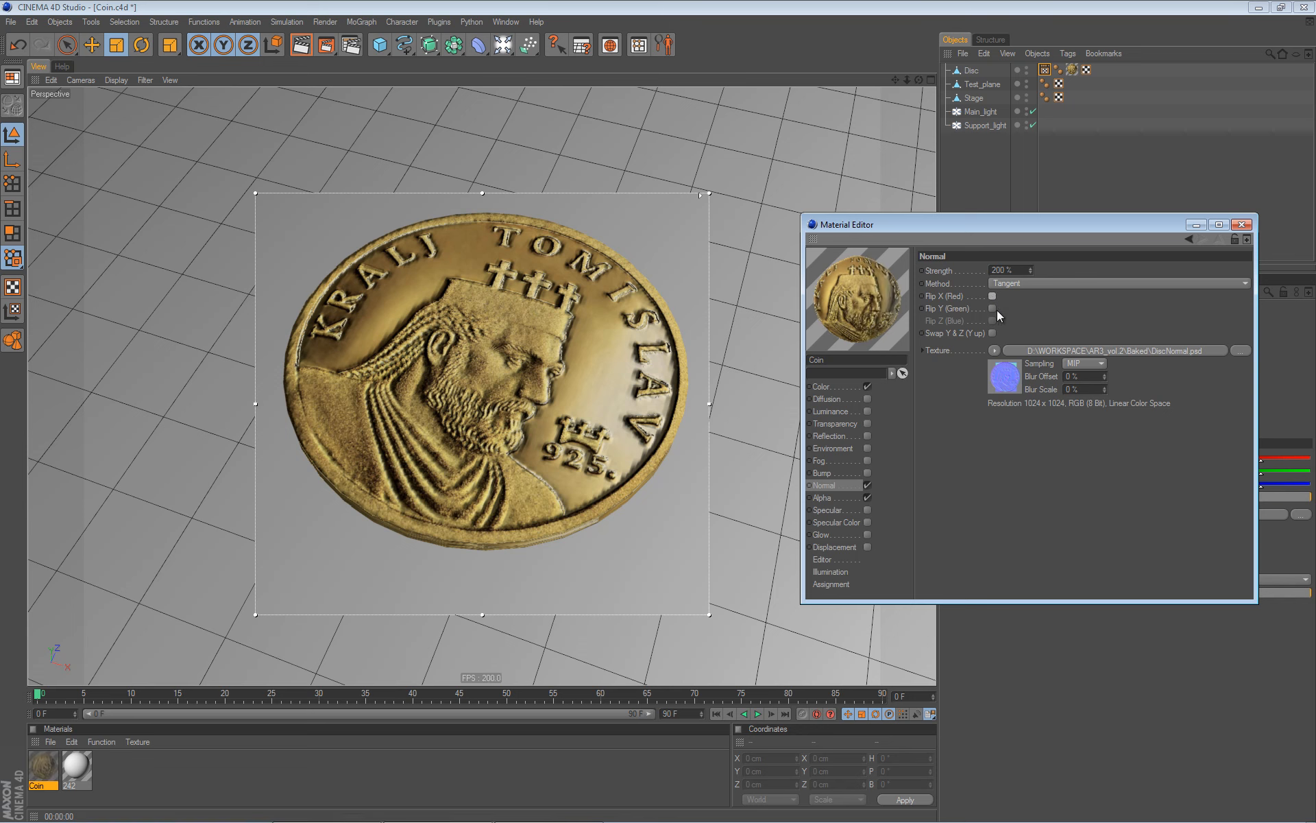
pyautogui.click(992, 308)
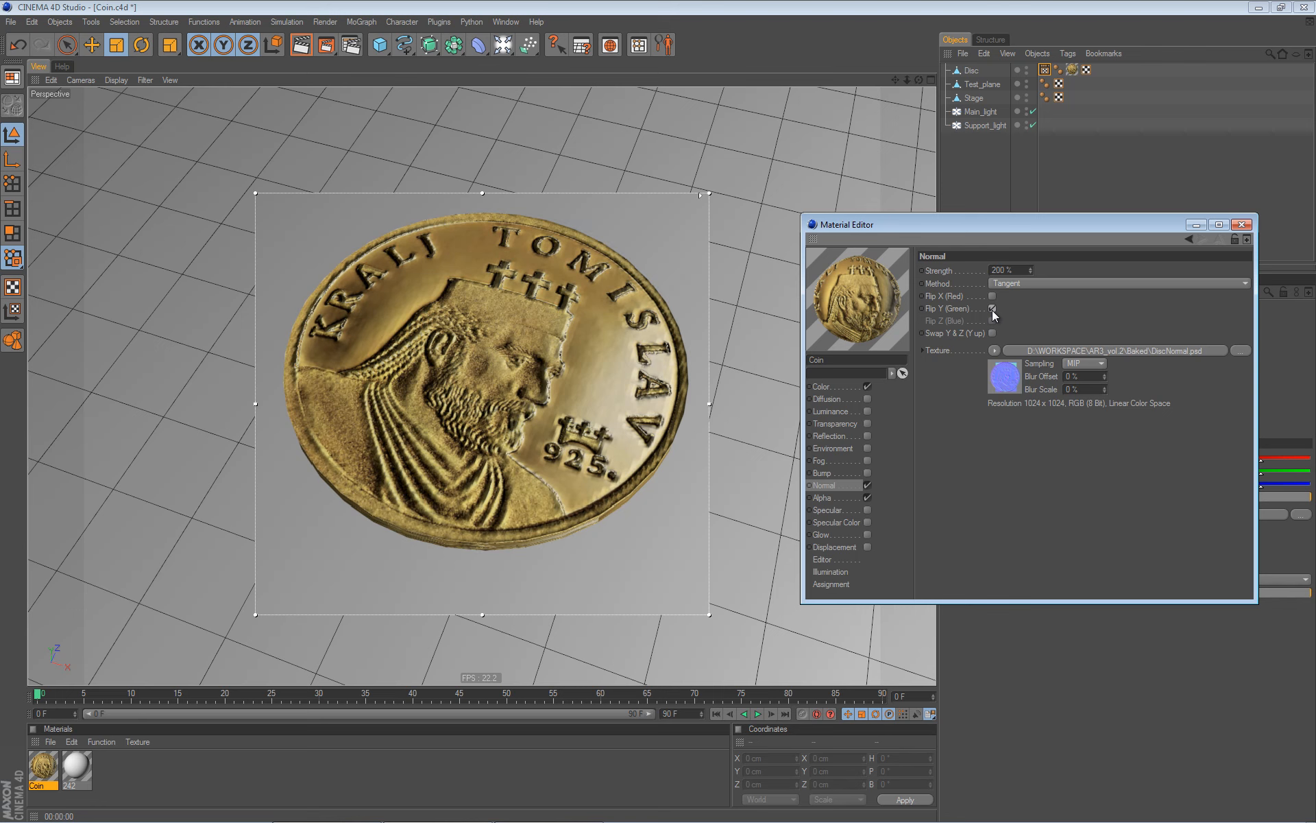
pyautogui.click(993, 308)
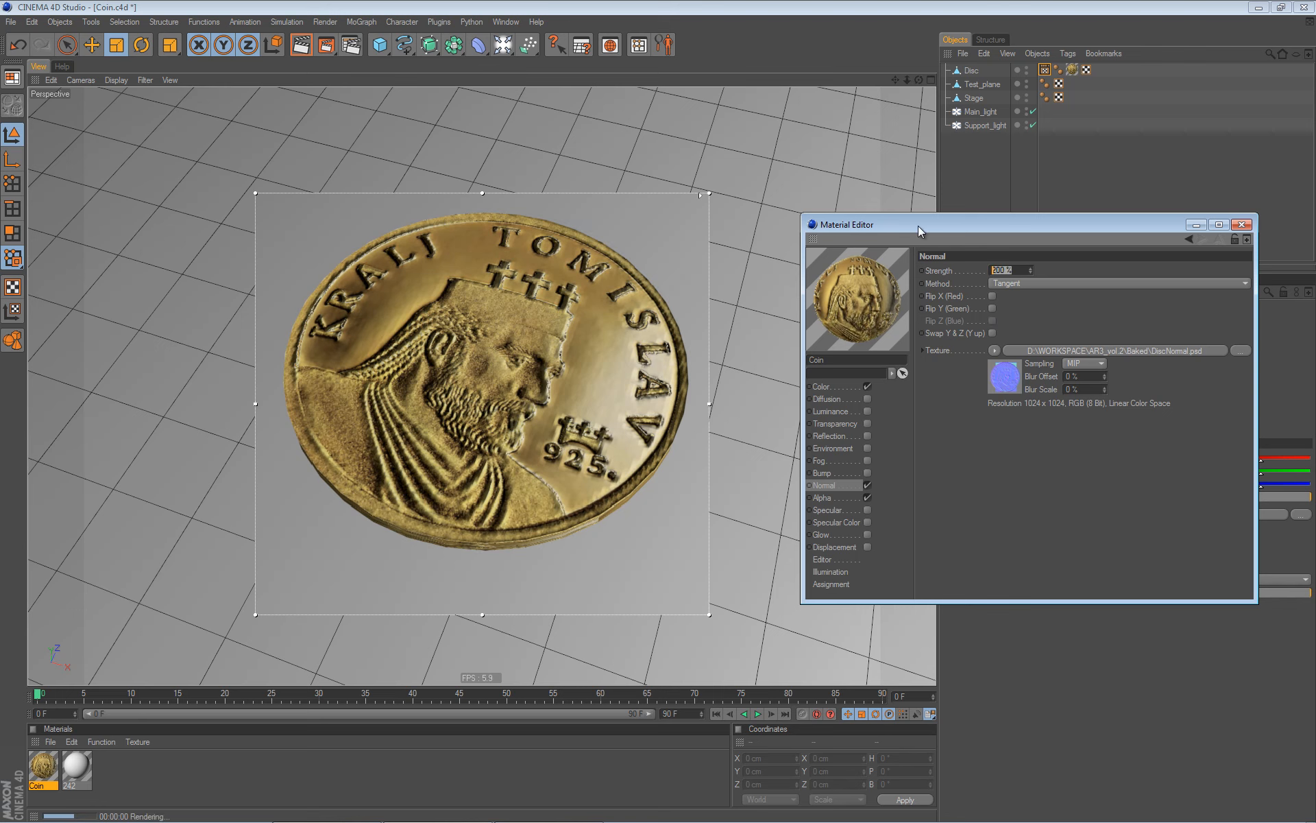
# Set the Coin material's Normal channel strength to 100%.
pyautogui.write('100')
pyautogui.press('Return')
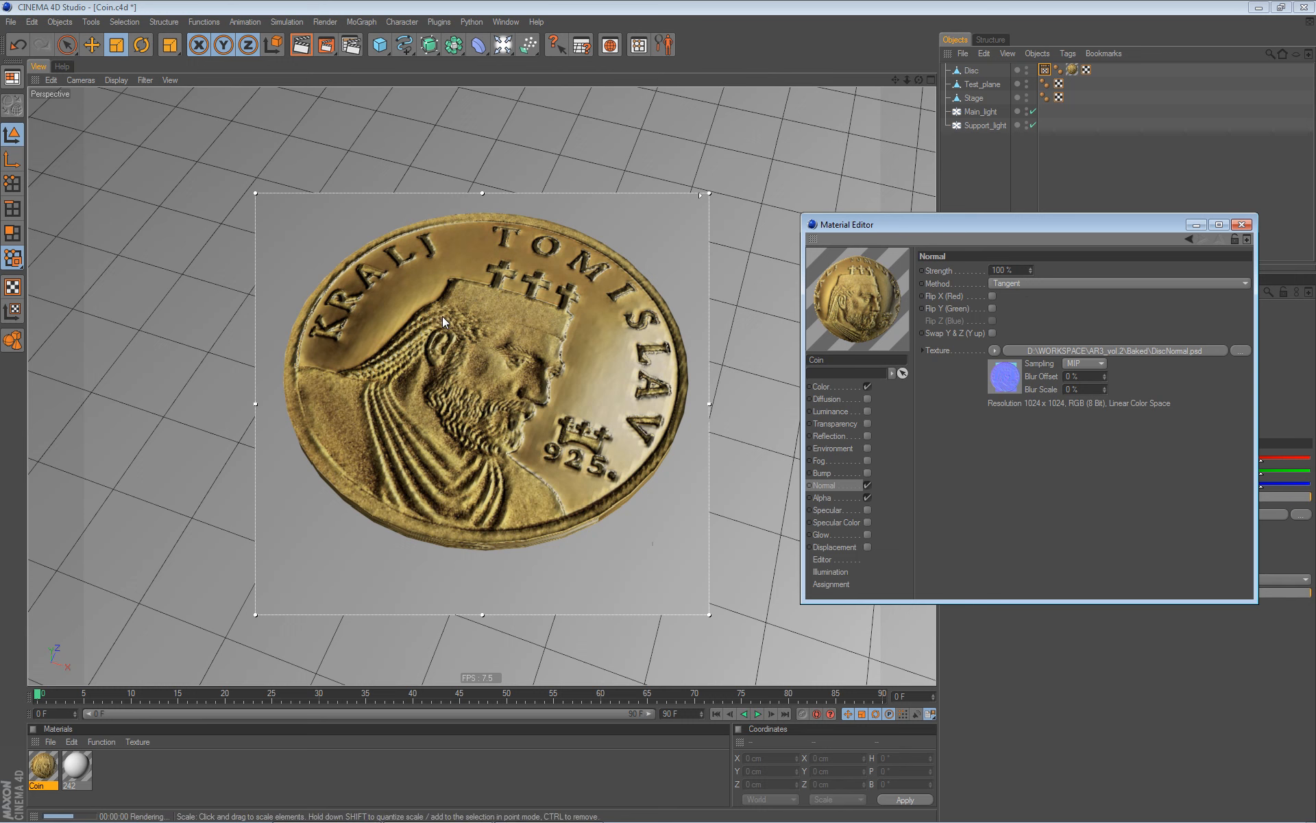